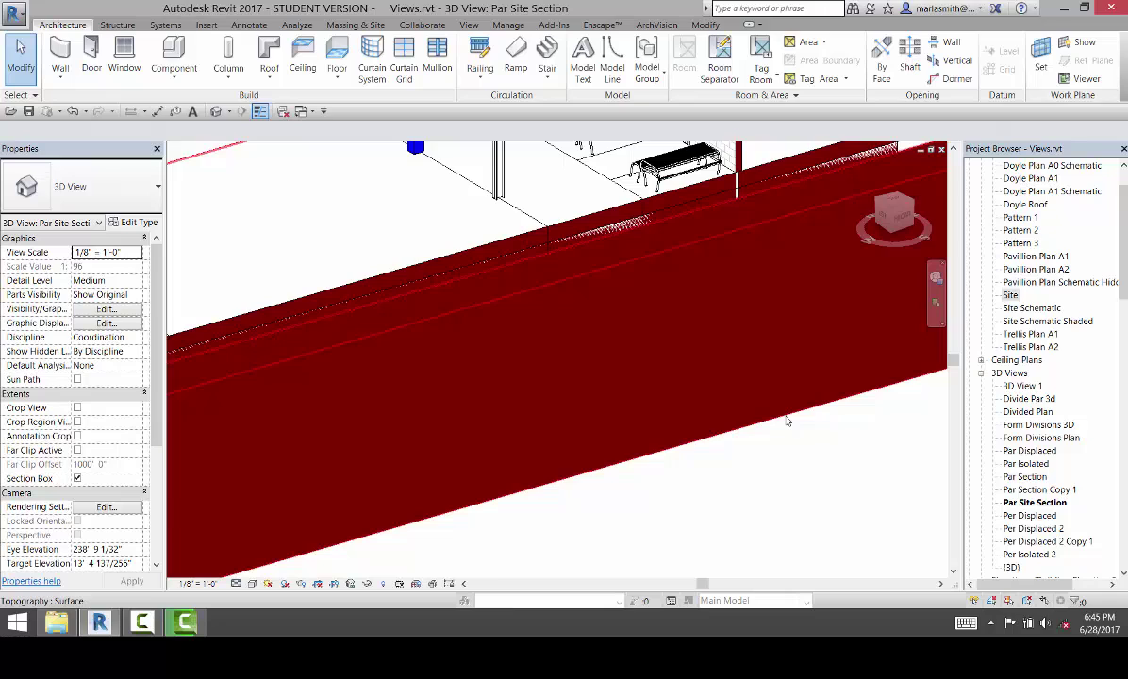
Look over the full site section model in 3D, and open the Site floor plan.
scroll(787, 422, down, 6)
scroll(794, 438, down, 2)
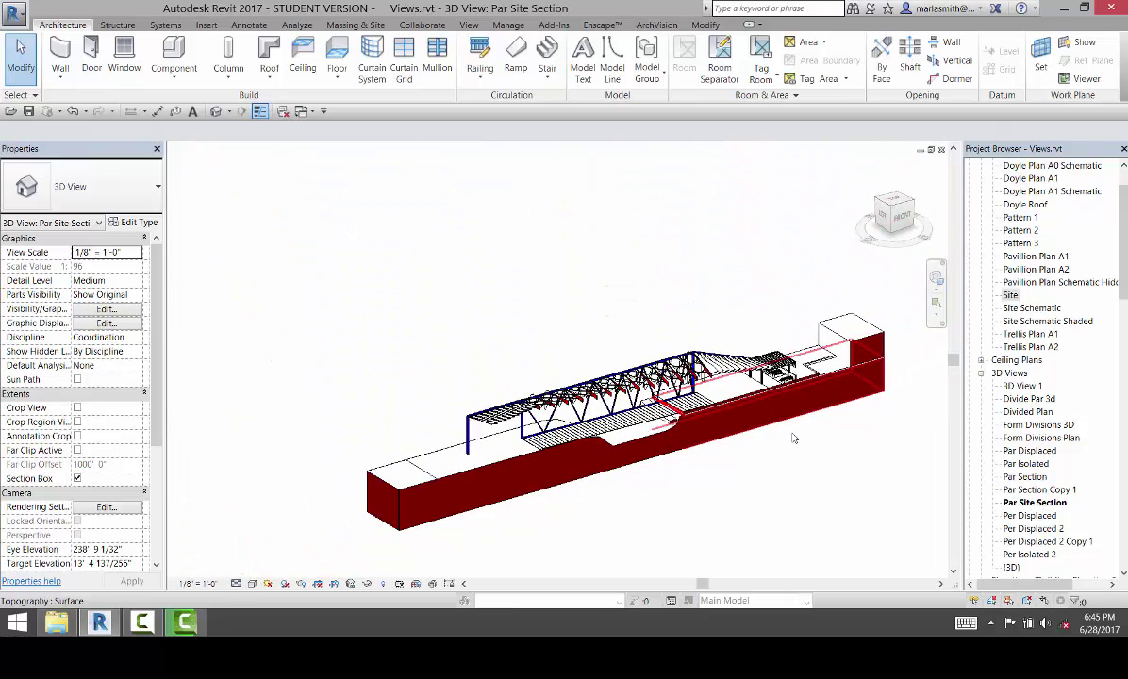
scroll(651, 489, up, 2)
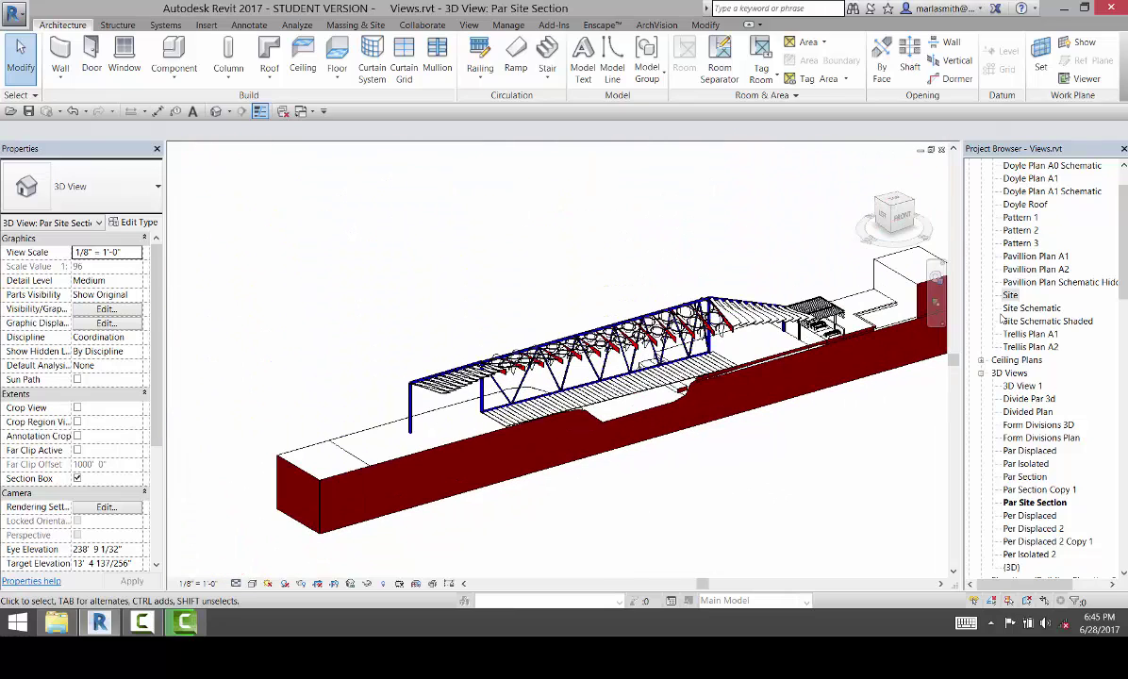
middle_drag(451, 343, 413, 341)
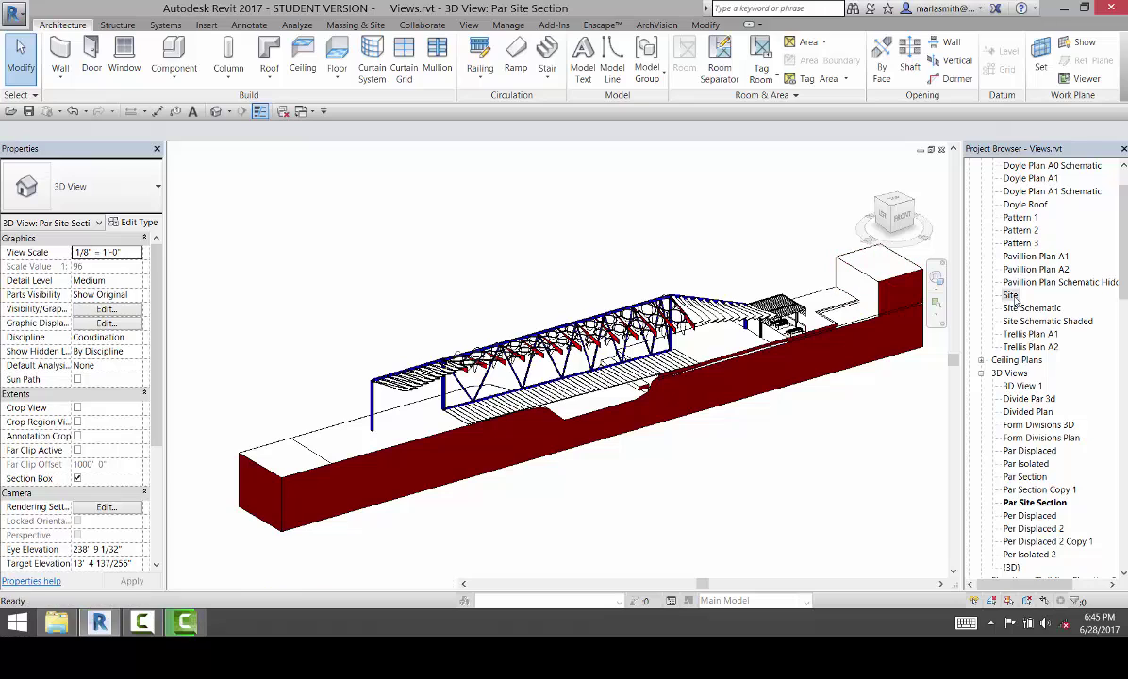
double_click(1010, 294)
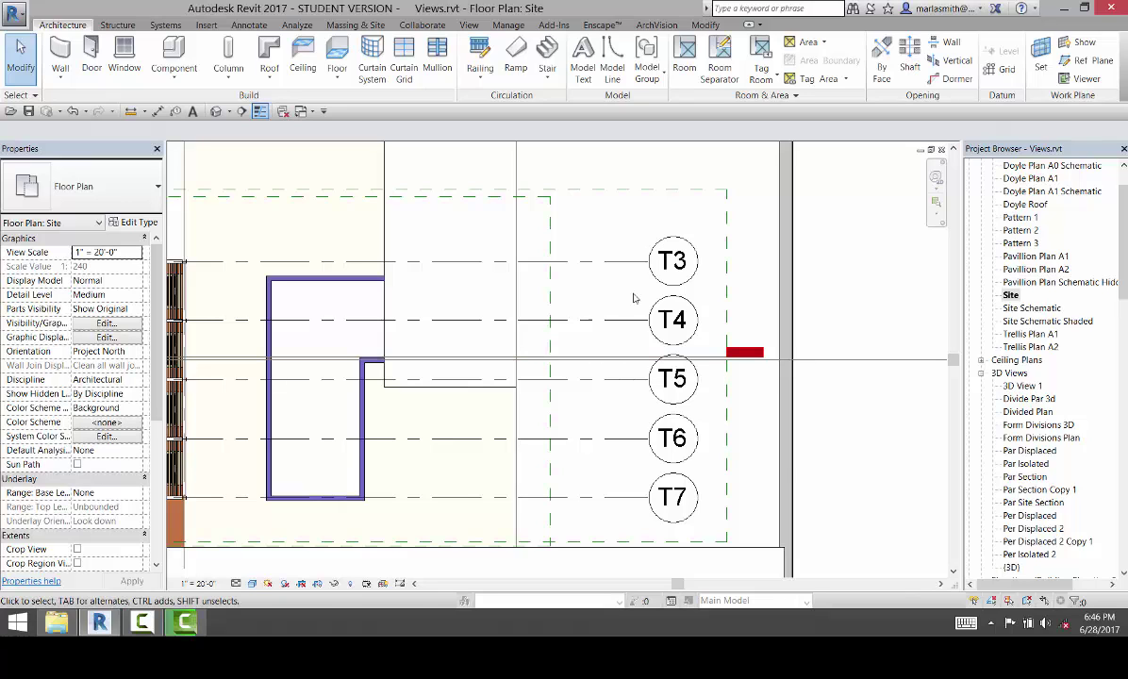
Draw a horizontal reference plane across the site plan just beside the longitudinal section line, extending past the trellis structure on both ends.
key(r)
key(p)
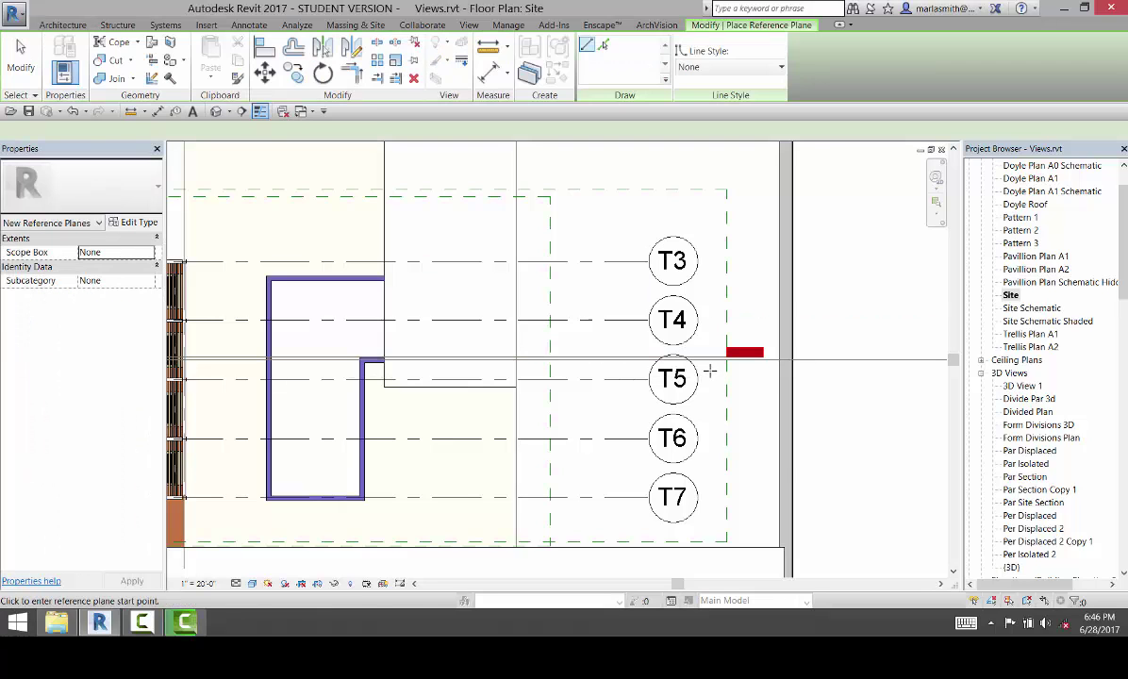
scroll(710, 366, up, 4)
scroll(731, 352, up, 2)
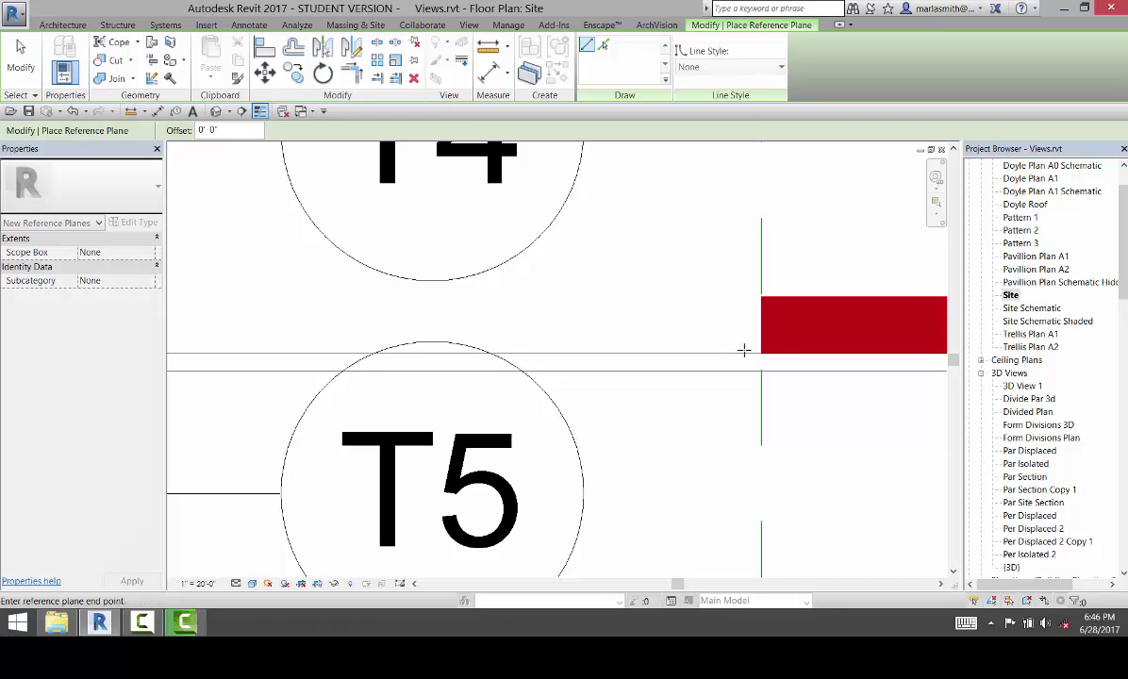
scroll(863, 335, down, 6)
scroll(860, 335, down, 2)
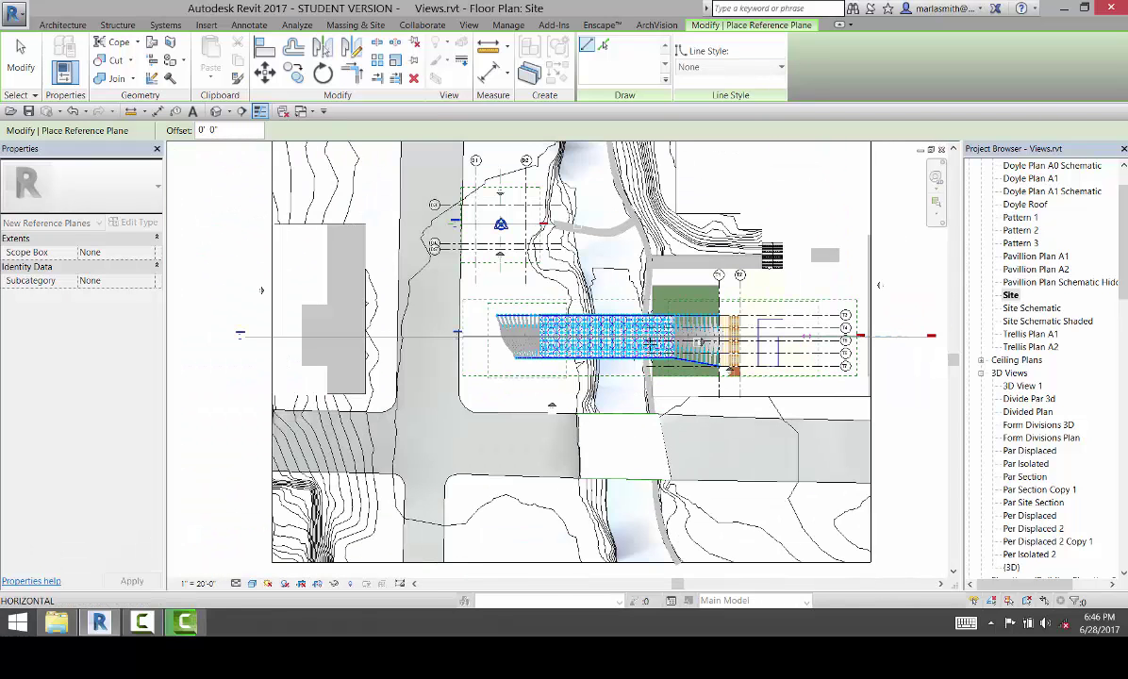
scroll(449, 334, up, 5)
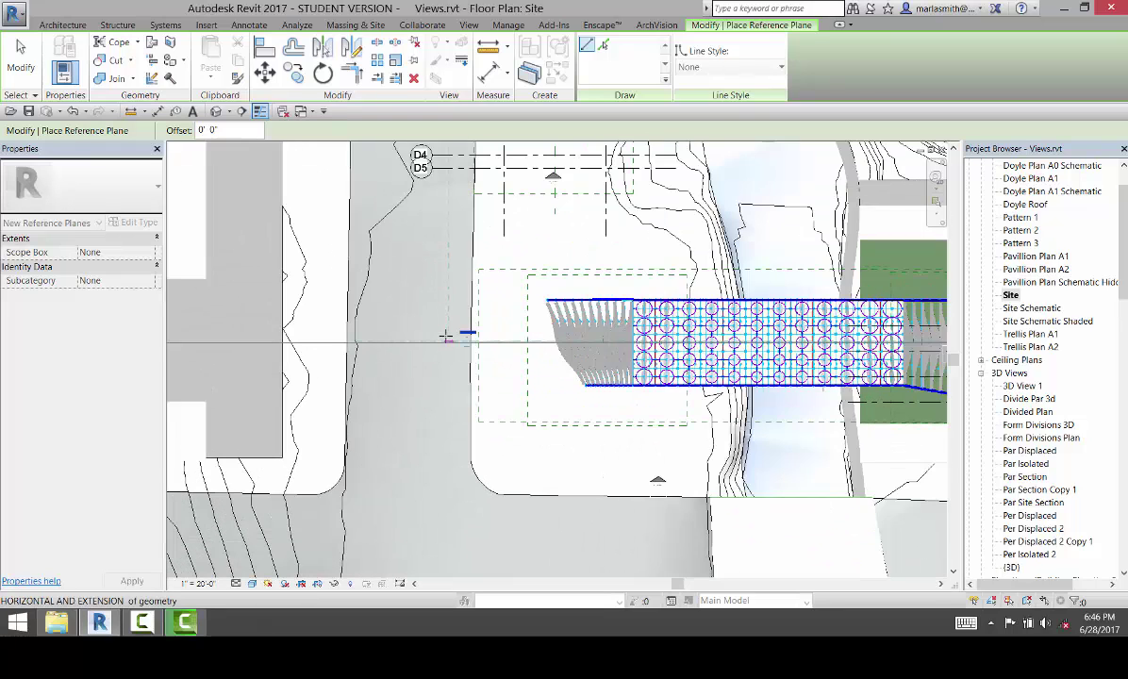
click(450, 337)
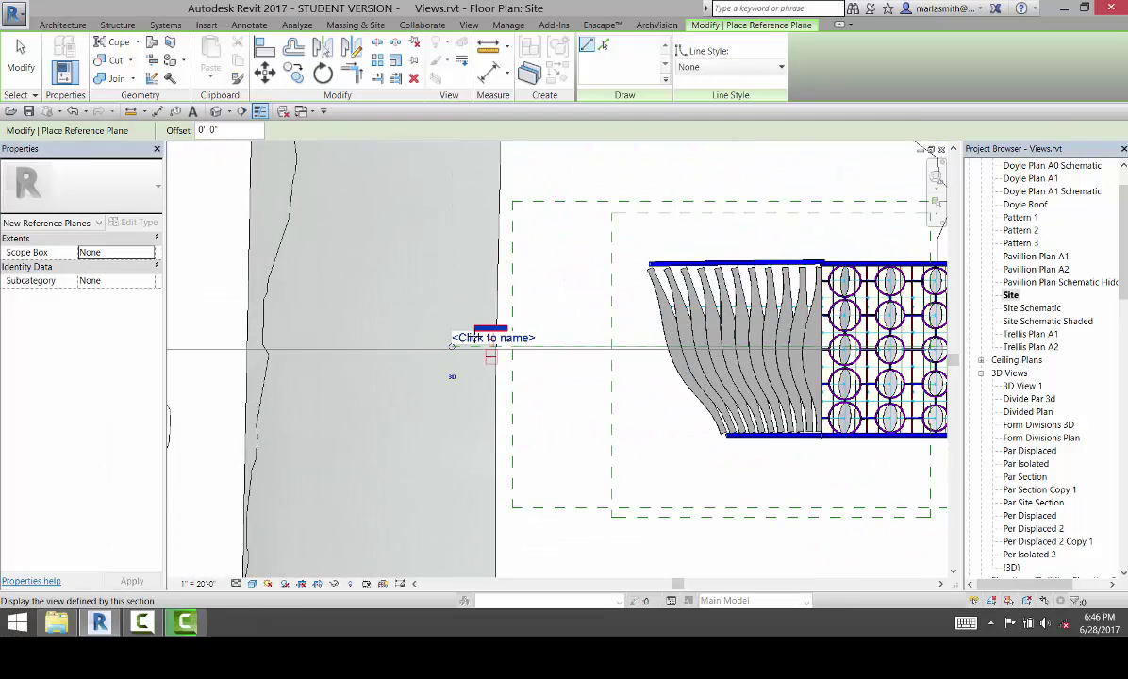
Name the new reference plane scut and finish placing reference planes.
scroll(467, 340, up, 3)
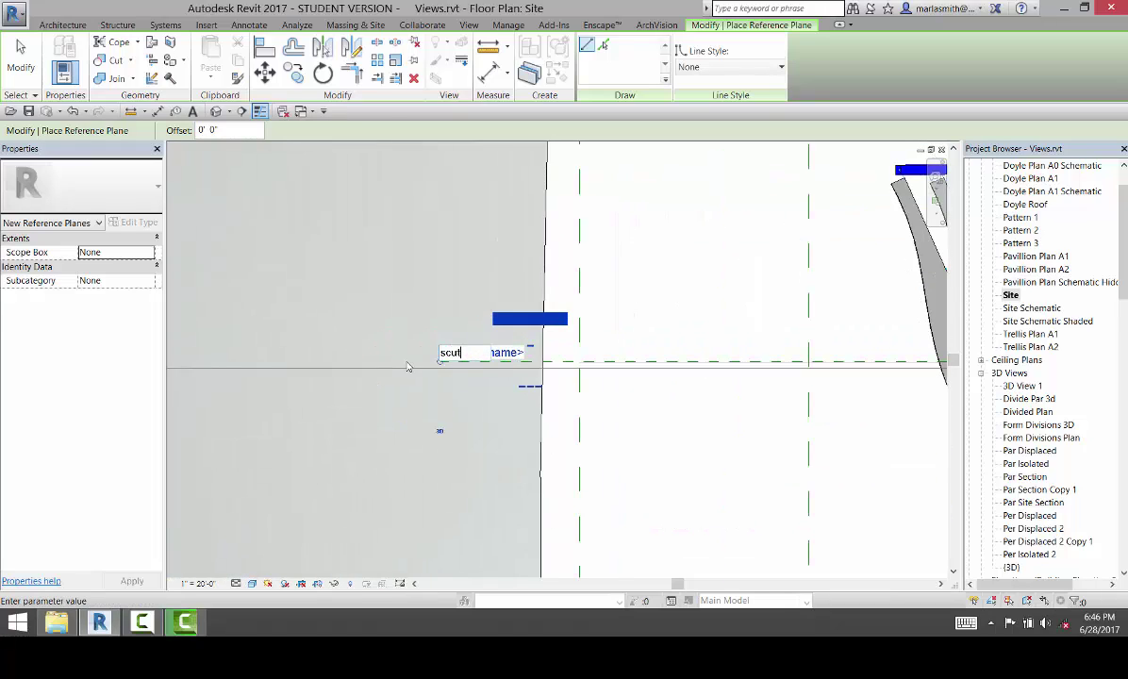
key(Return)
scroll(379, 421, down, 5)
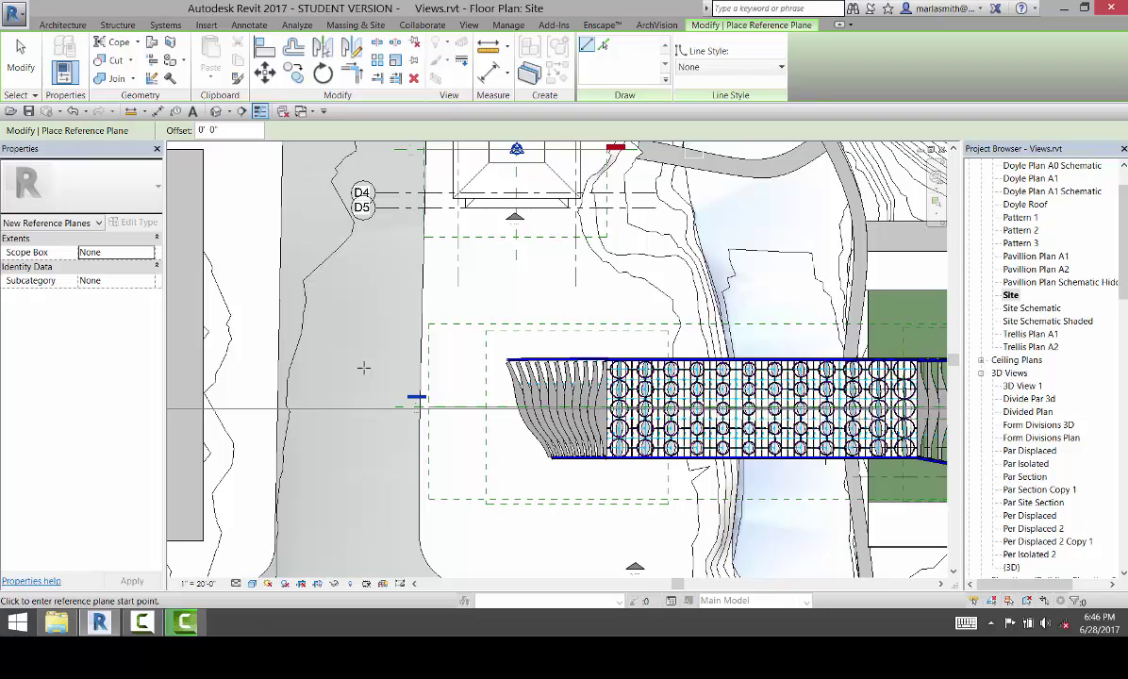
key(Escape)
key(Escape)
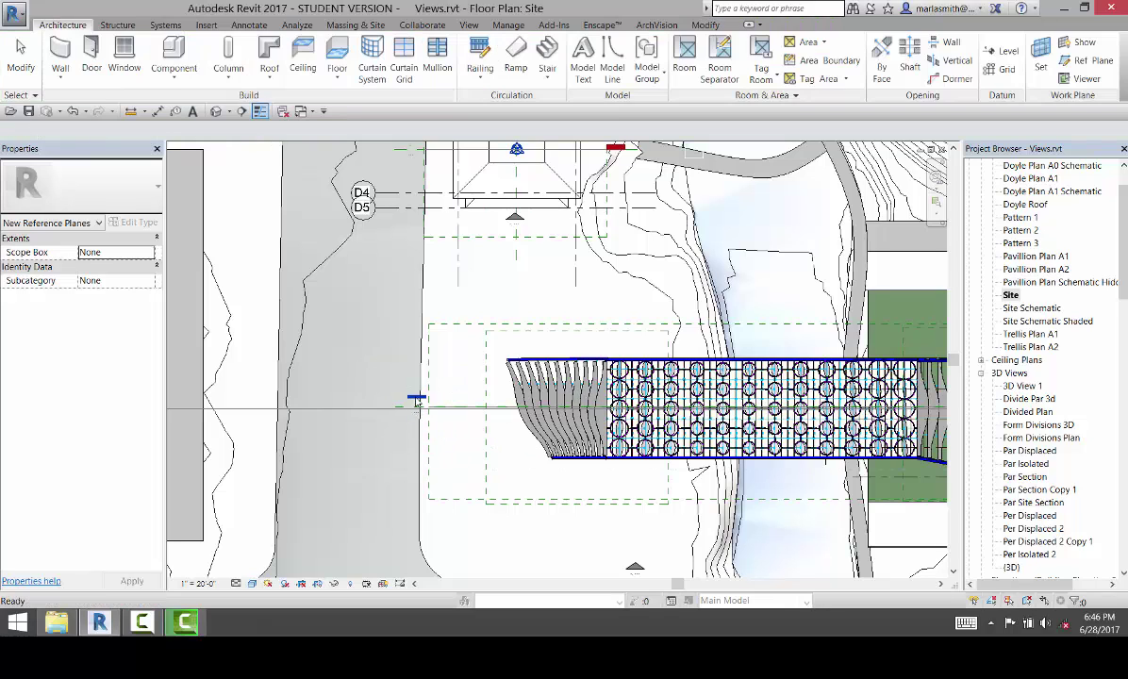
Open the Section Longitudinal Schematic view from its section marker in the site plan.
scroll(414, 398, up, 2)
scroll(413, 397, up, 1)
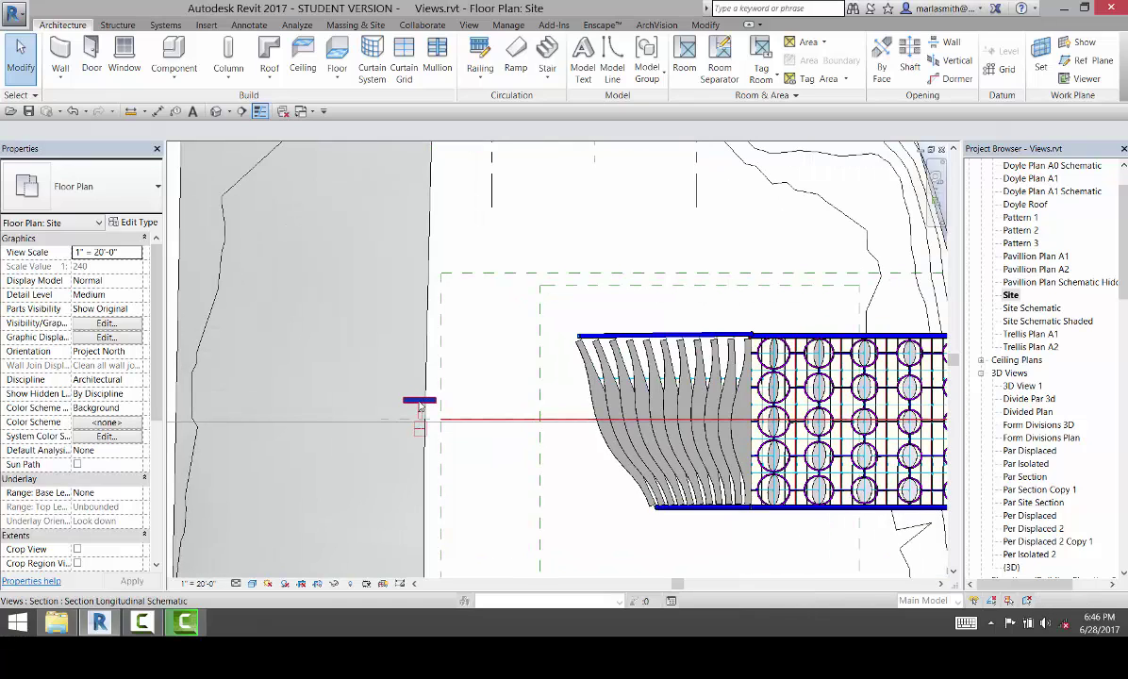
double_click(420, 407)
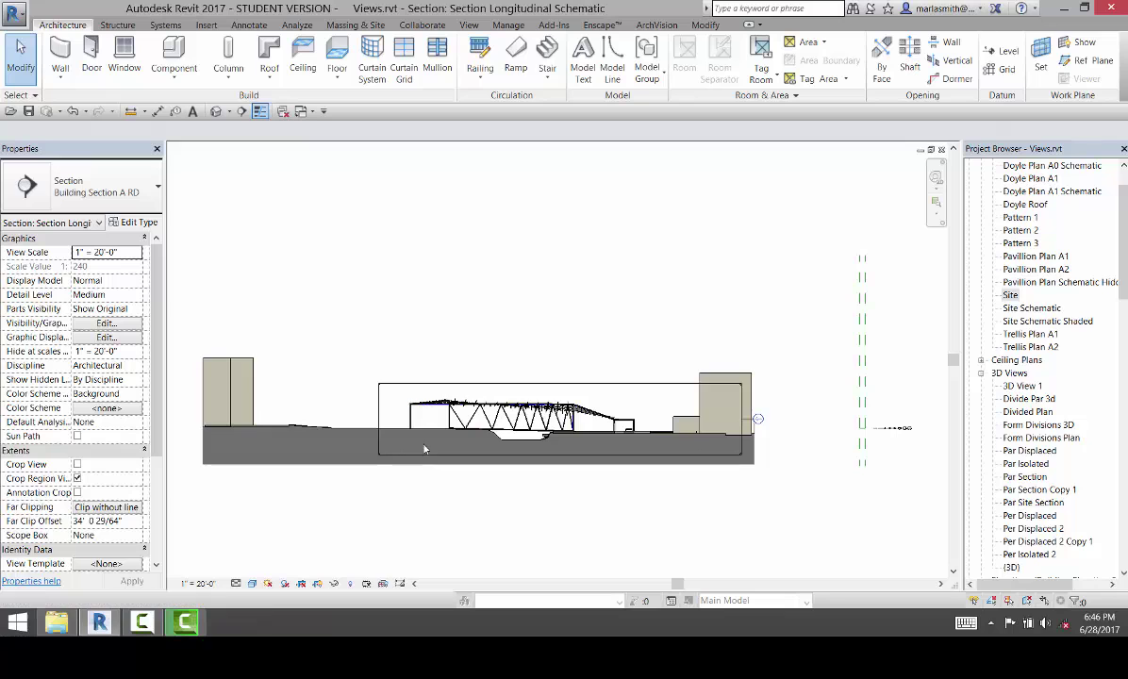
Start a named in-place component in the Generic Models category within the longitudinal section.
scroll(415, 437, up, 4)
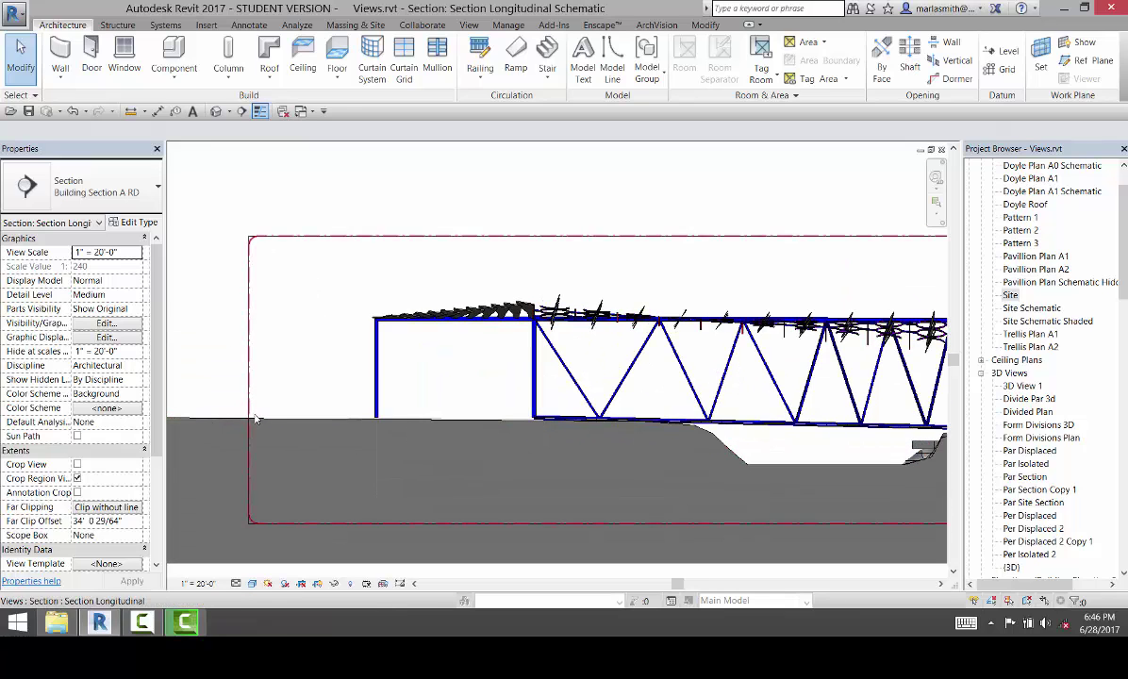
scroll(321, 461, down, 4)
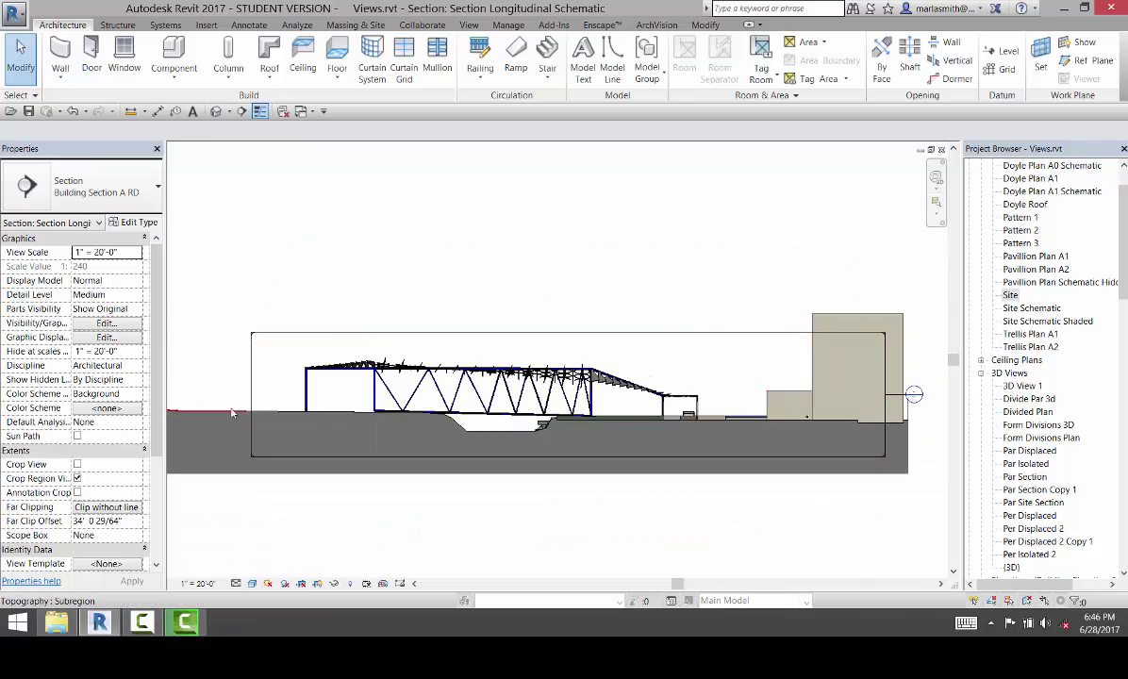
scroll(355, 433, down, 1)
scroll(281, 403, up, 3)
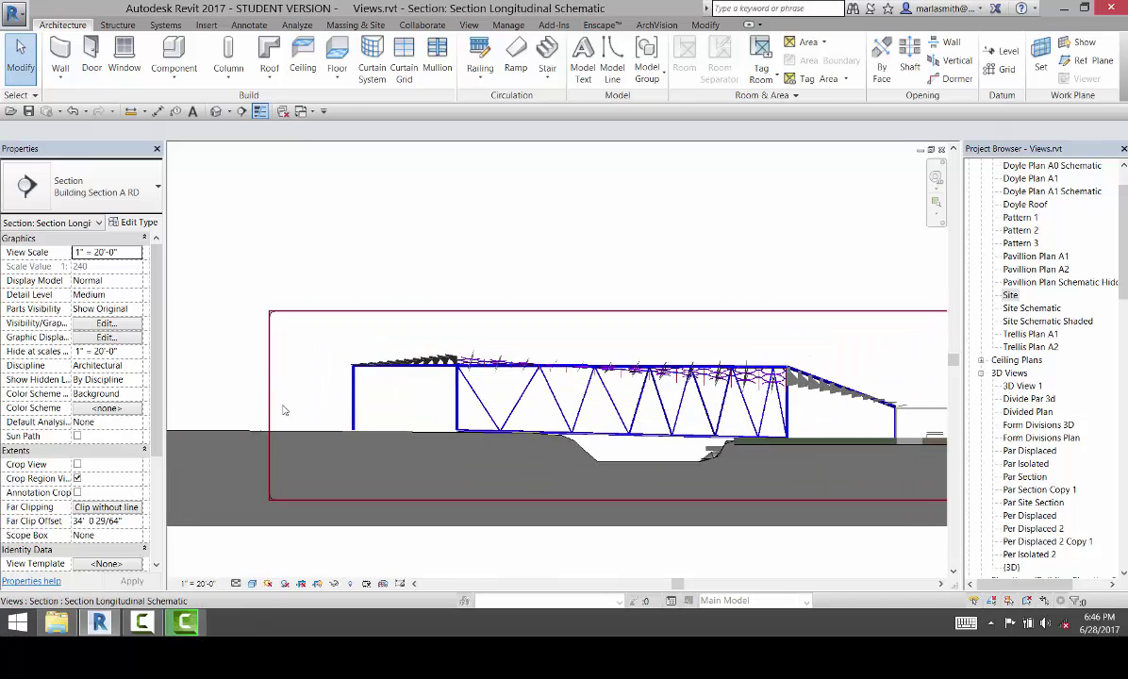
scroll(404, 401, down, 3)
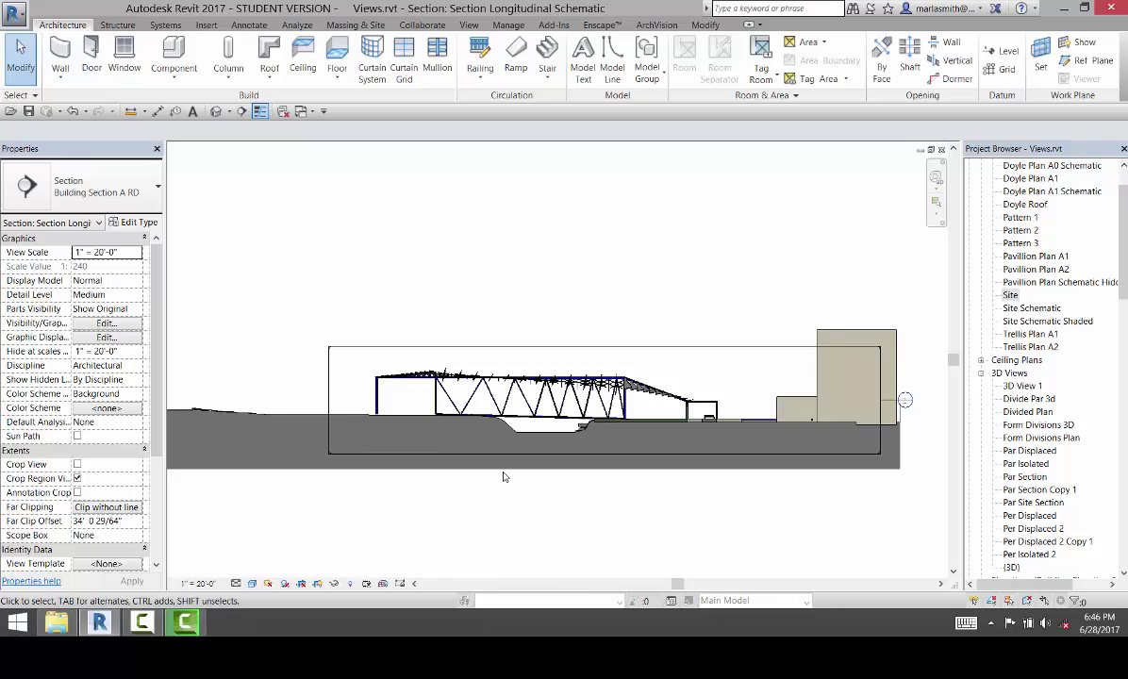
scroll(289, 385, up, 3)
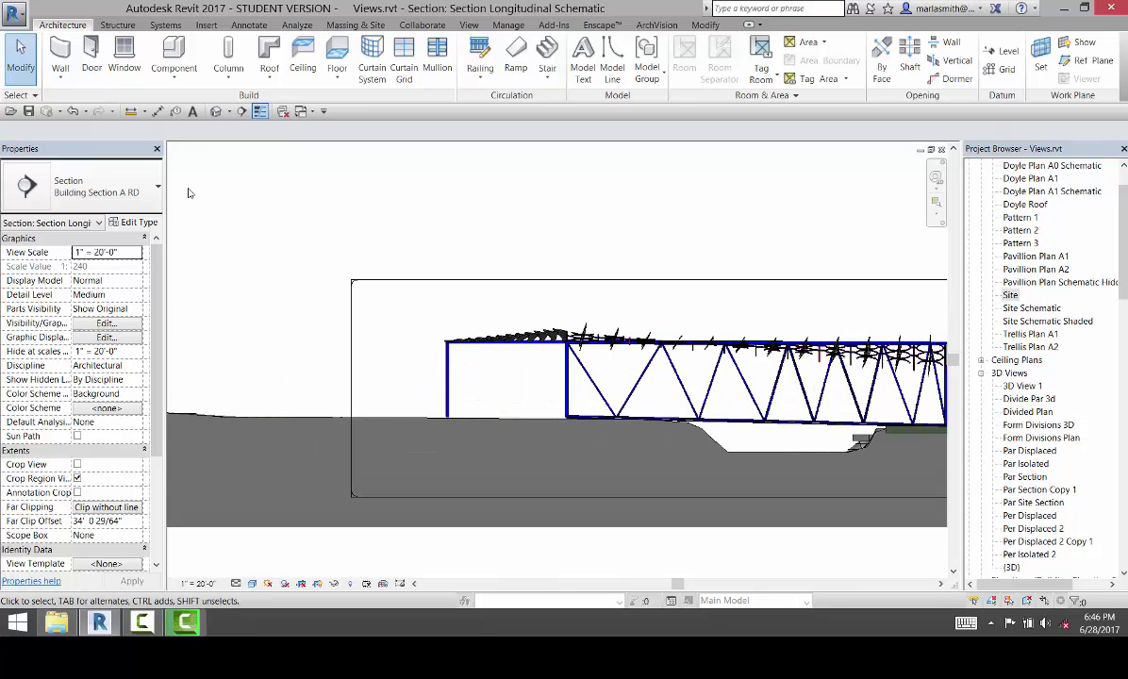
click(174, 69)
click(162, 135)
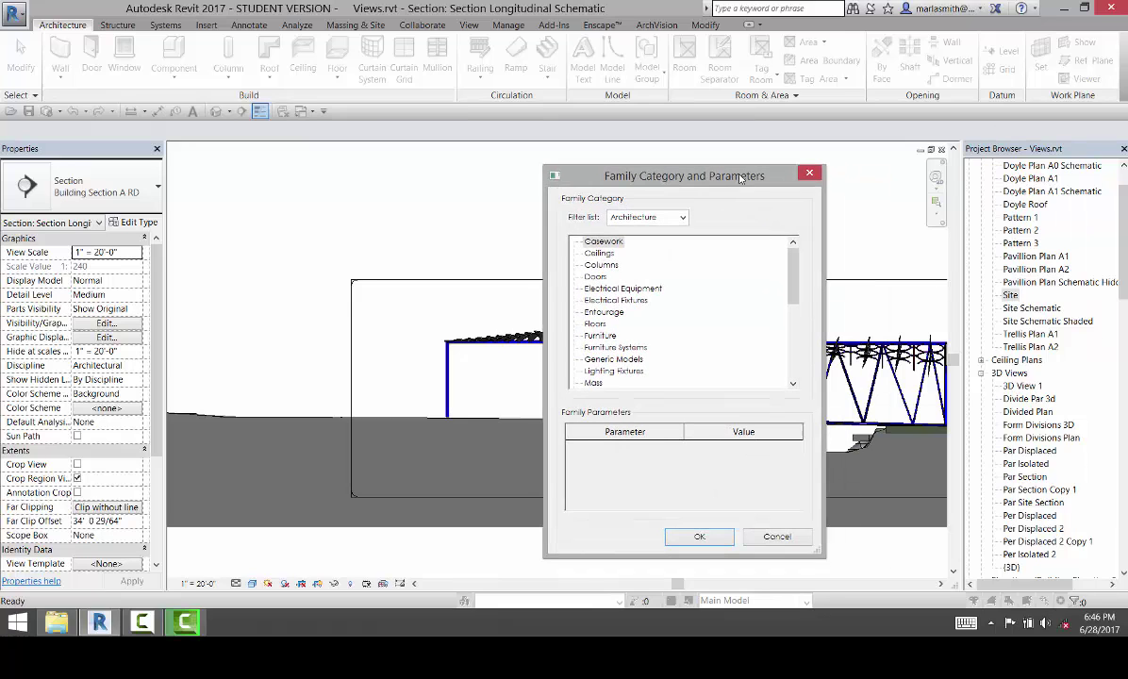
click(597, 361)
click(698, 539)
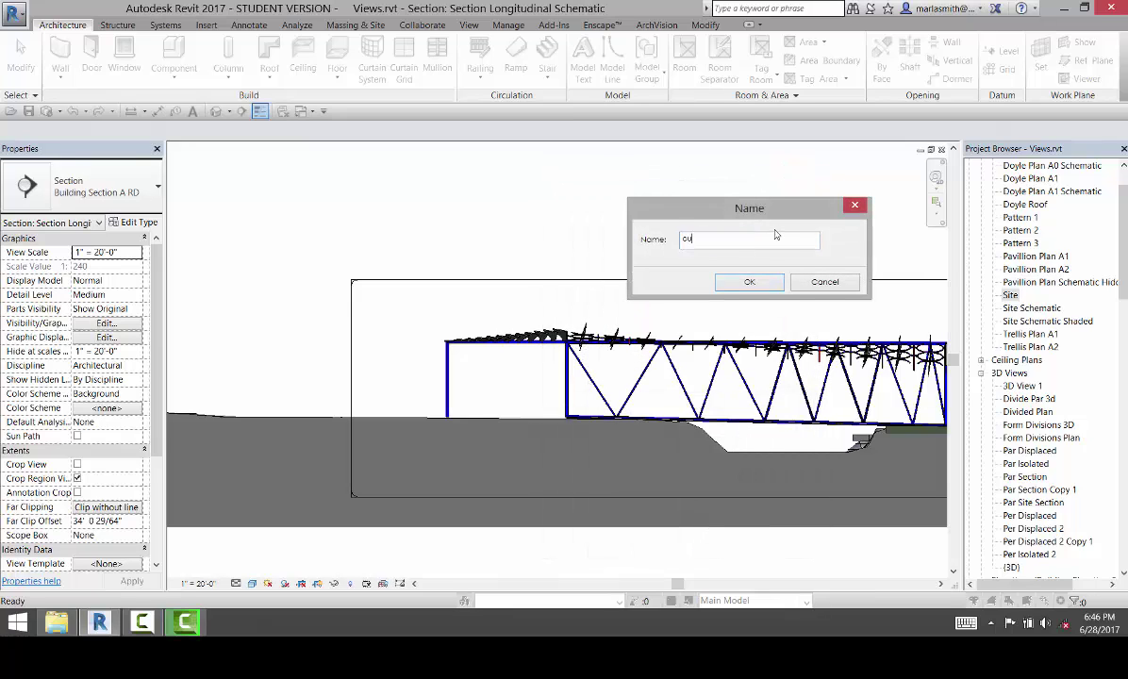
key(Return)
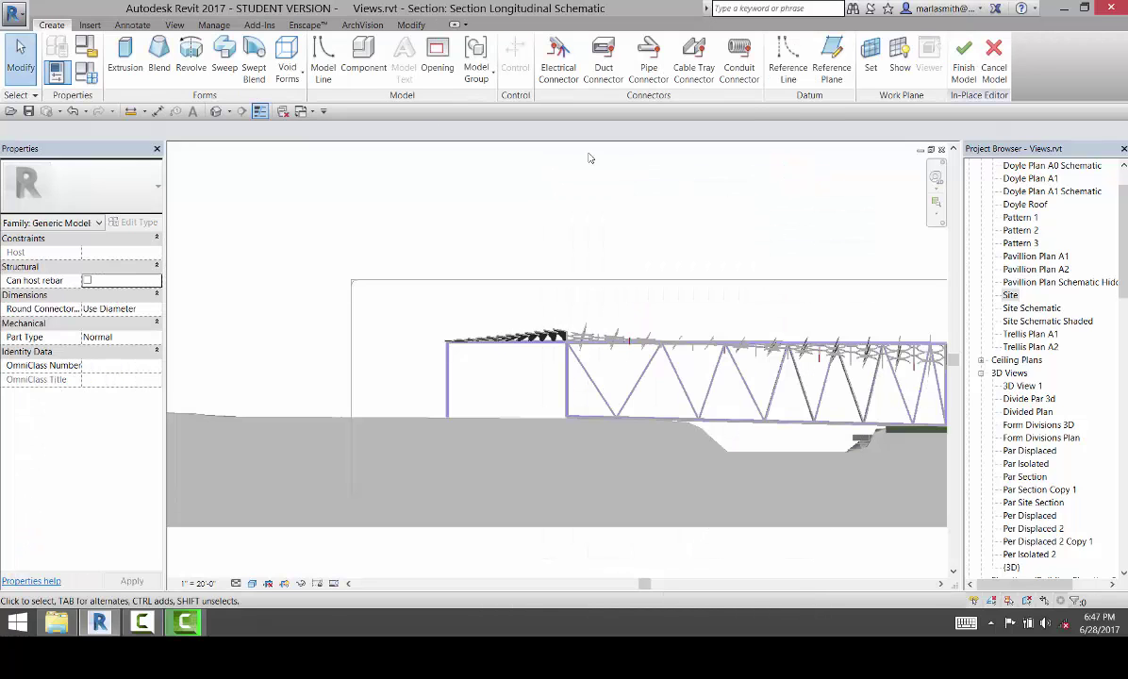
Start an extrusion on the work plane defined by the reference plane scut.
click(132, 61)
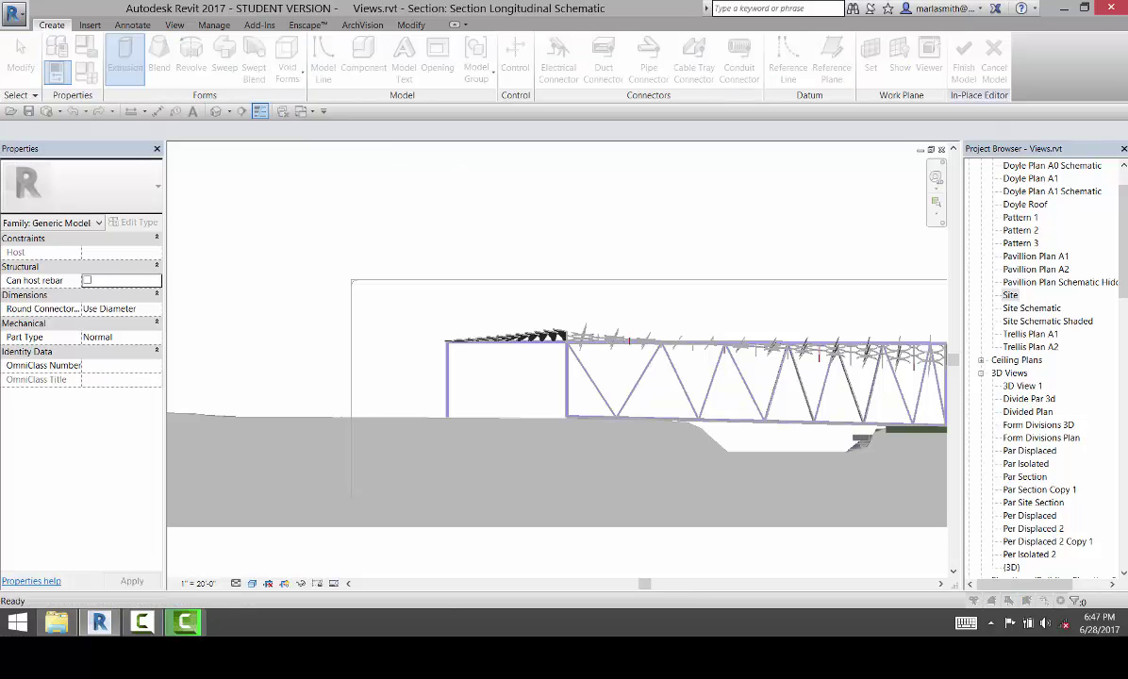
click(775, 236)
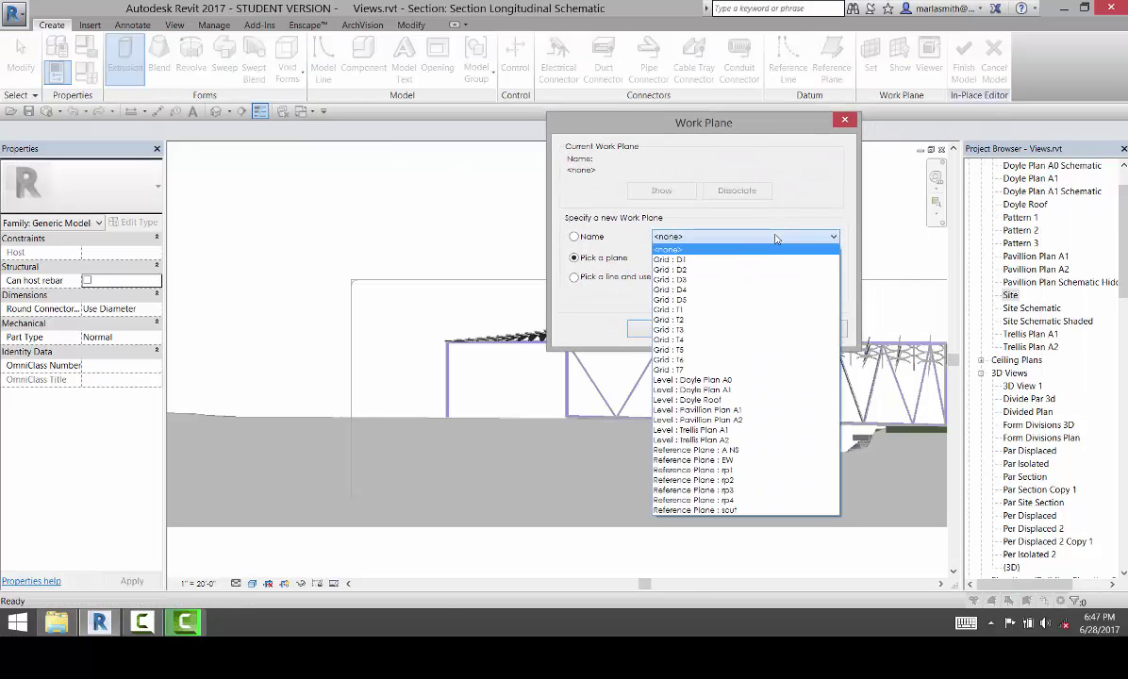
click(752, 511)
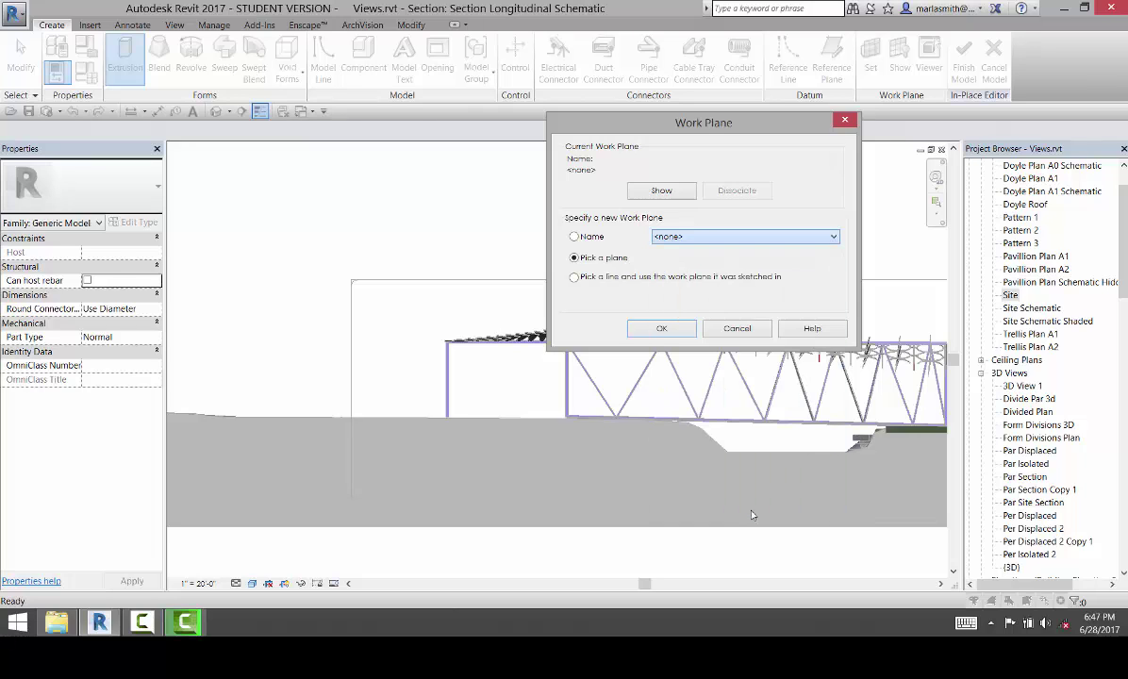
click(664, 329)
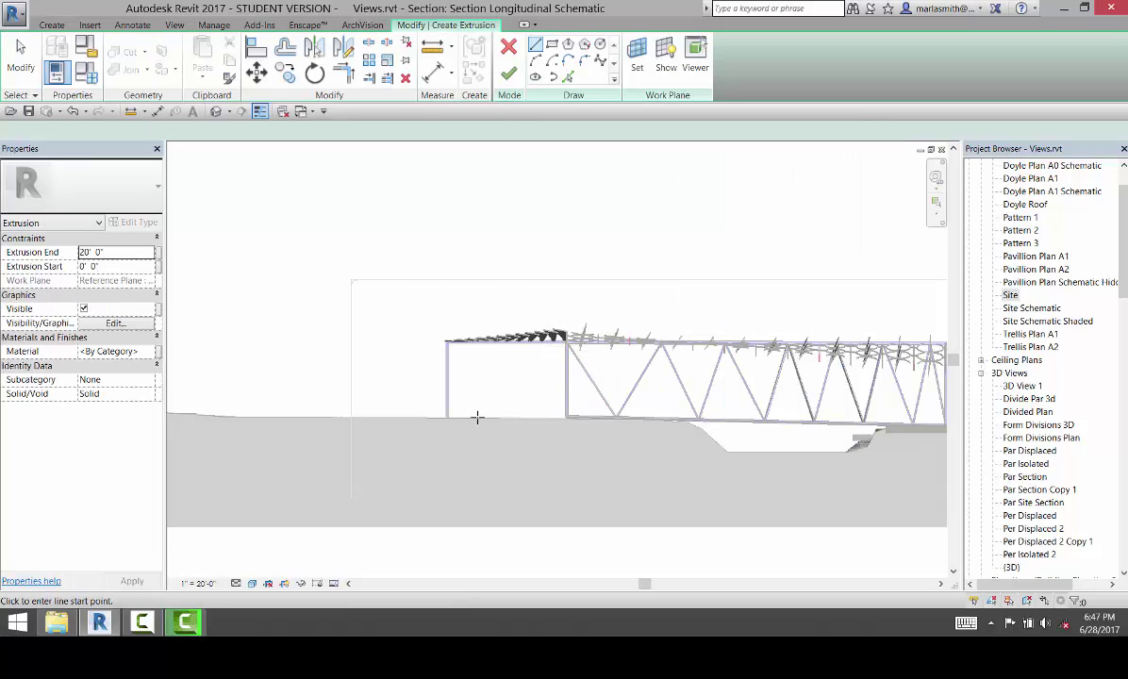
Use Pick Lines to add the top edge of the 6" Grass floor to the extrusion sketch.
click(569, 78)
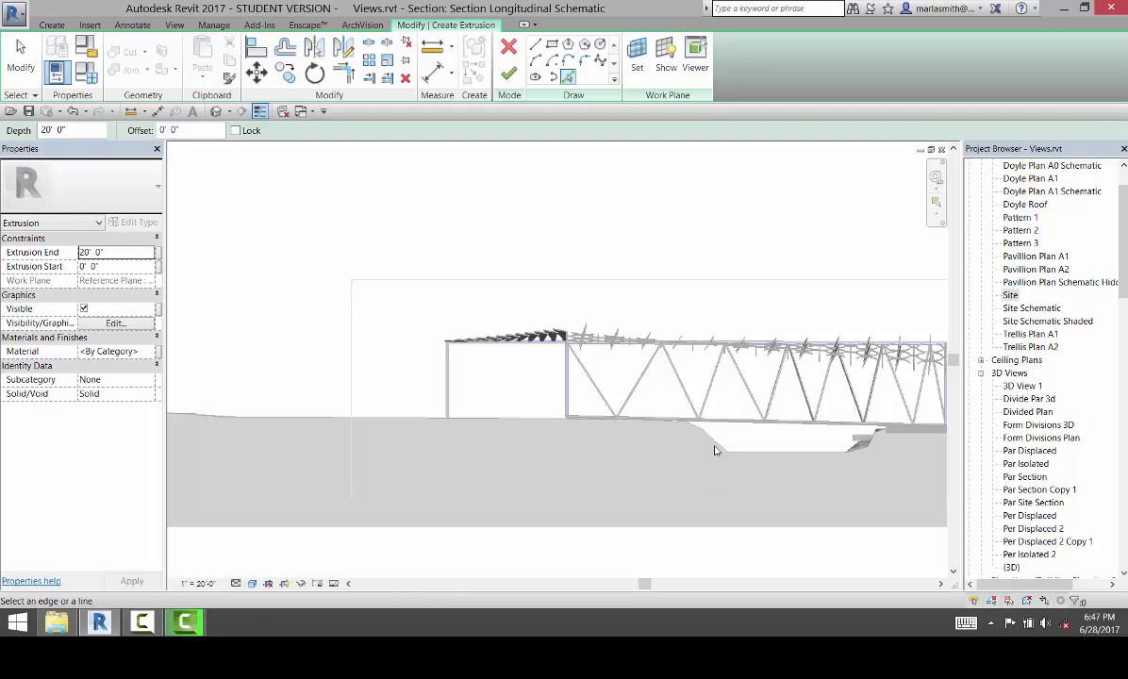
scroll(755, 434, down, 2)
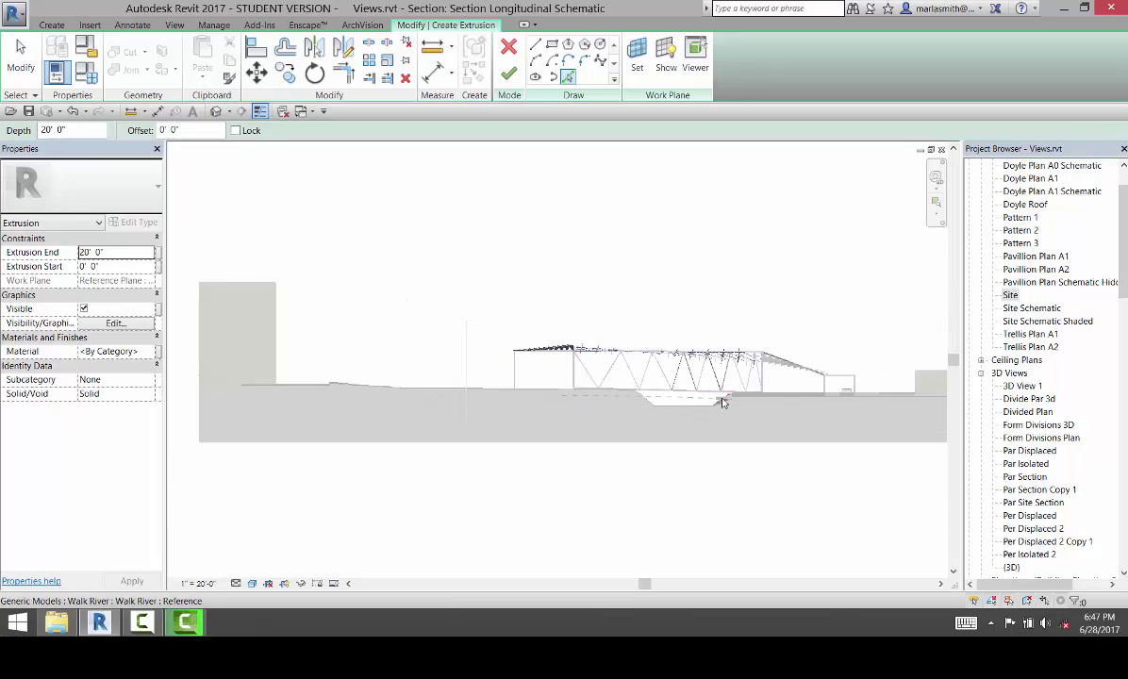
scroll(729, 399, up, 2)
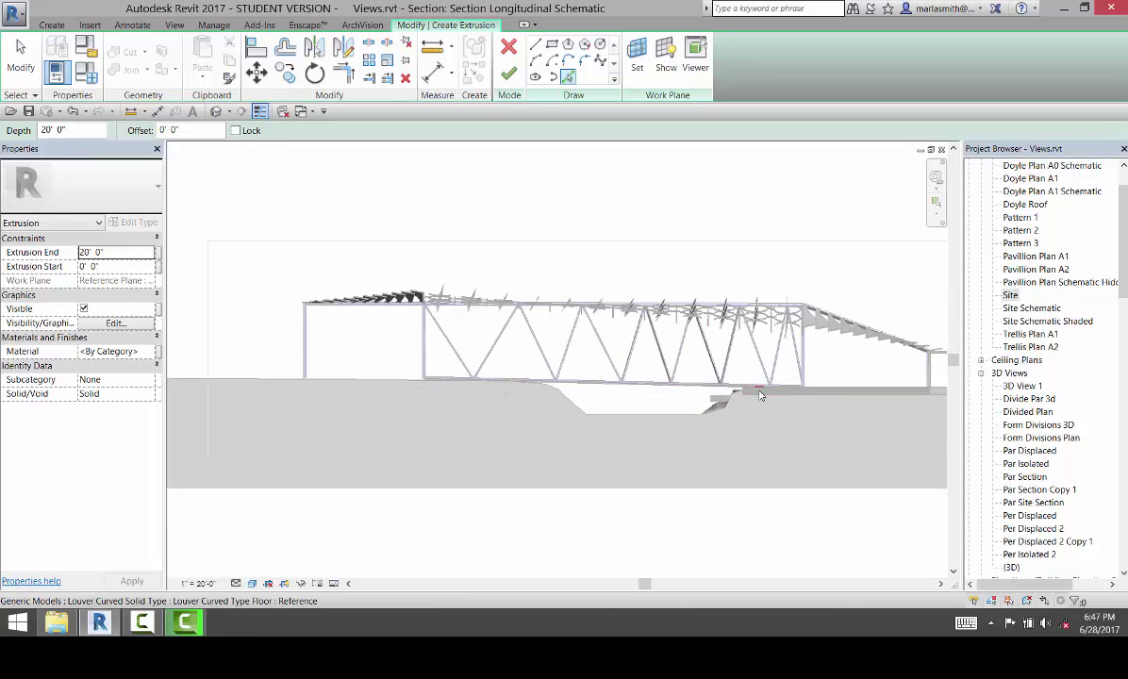
scroll(841, 393, up, 2)
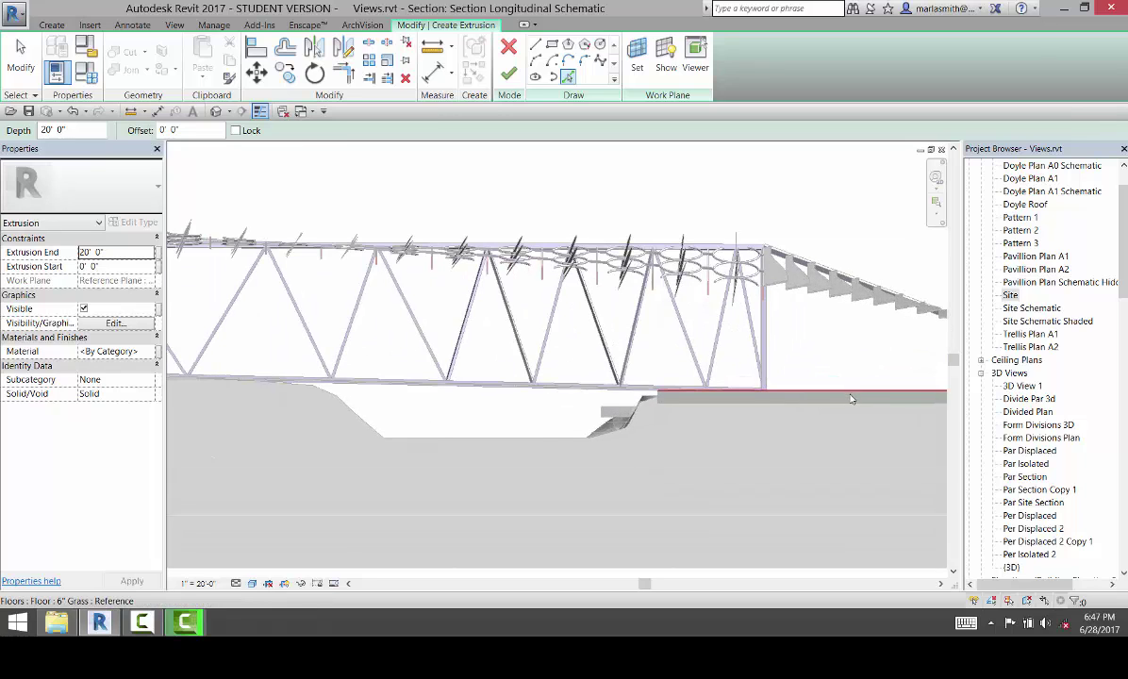
click(851, 400)
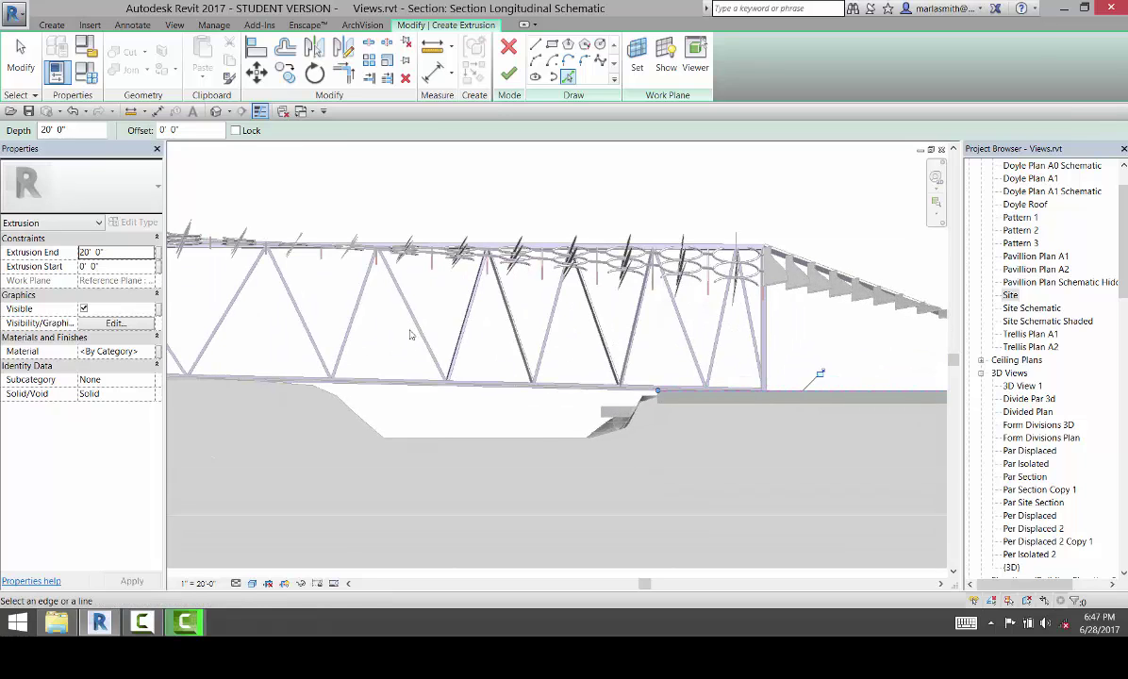
Pick the top edges of the floor under the bench pavilion and of the 6" Pool floor beyond it as sketch lines.
scroll(816, 373, down, 3)
scroll(698, 377, up, 4)
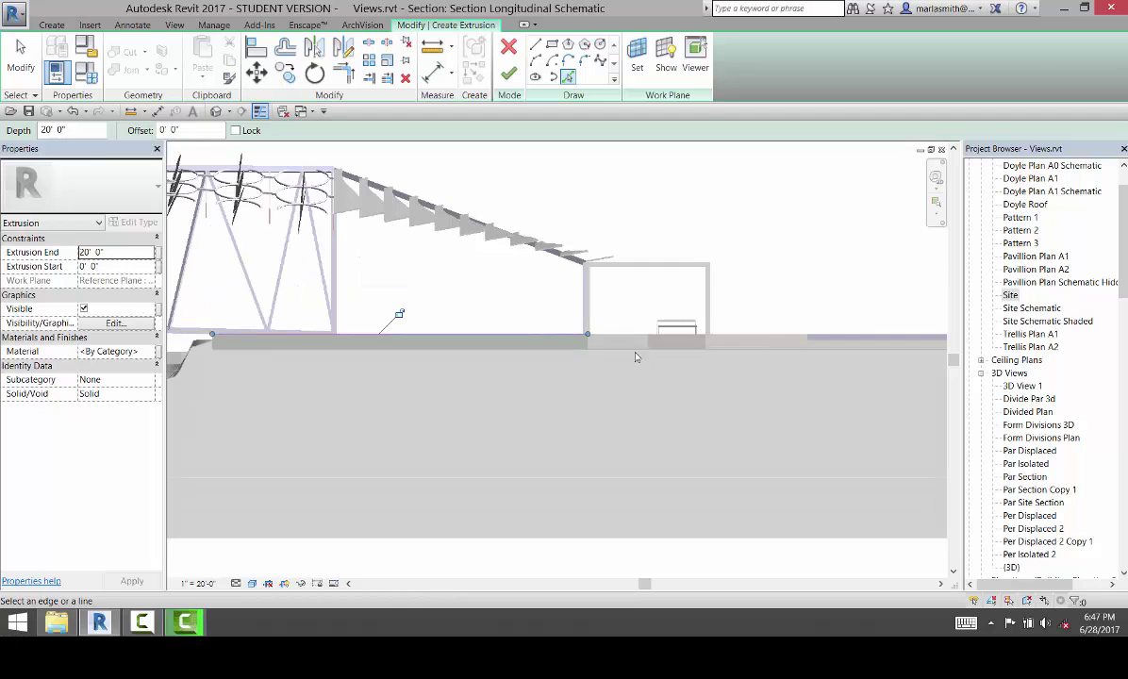
click(651, 346)
click(766, 335)
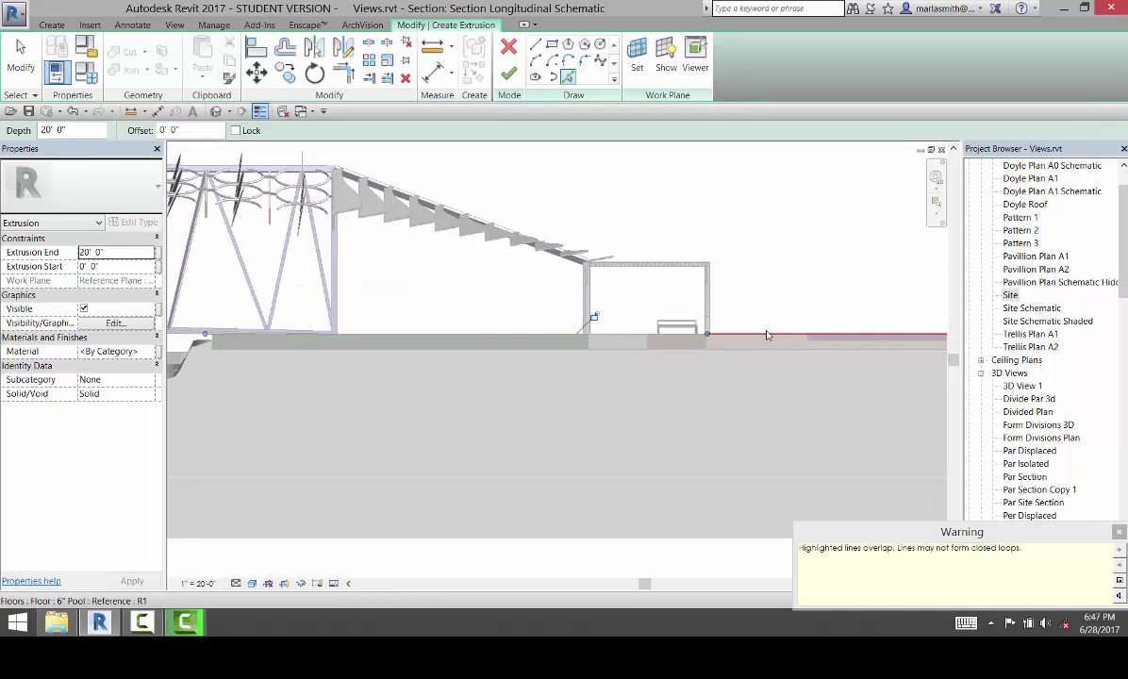
key(ctrl+z)
scroll(593, 332, up, 3)
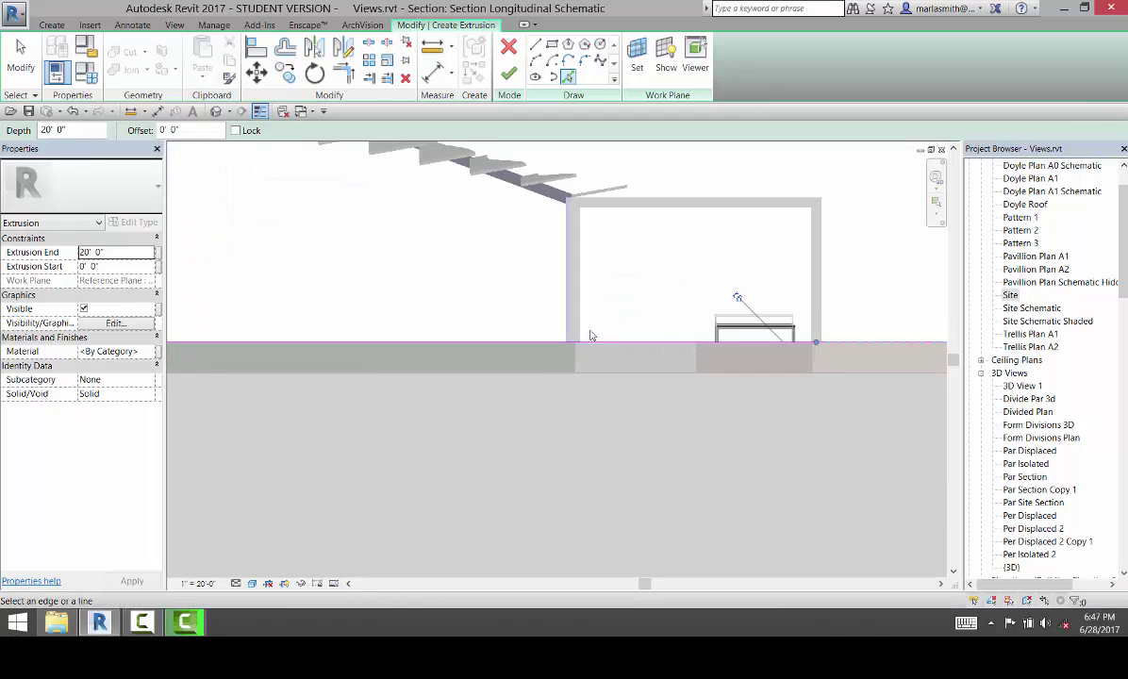
scroll(633, 332, down, 3)
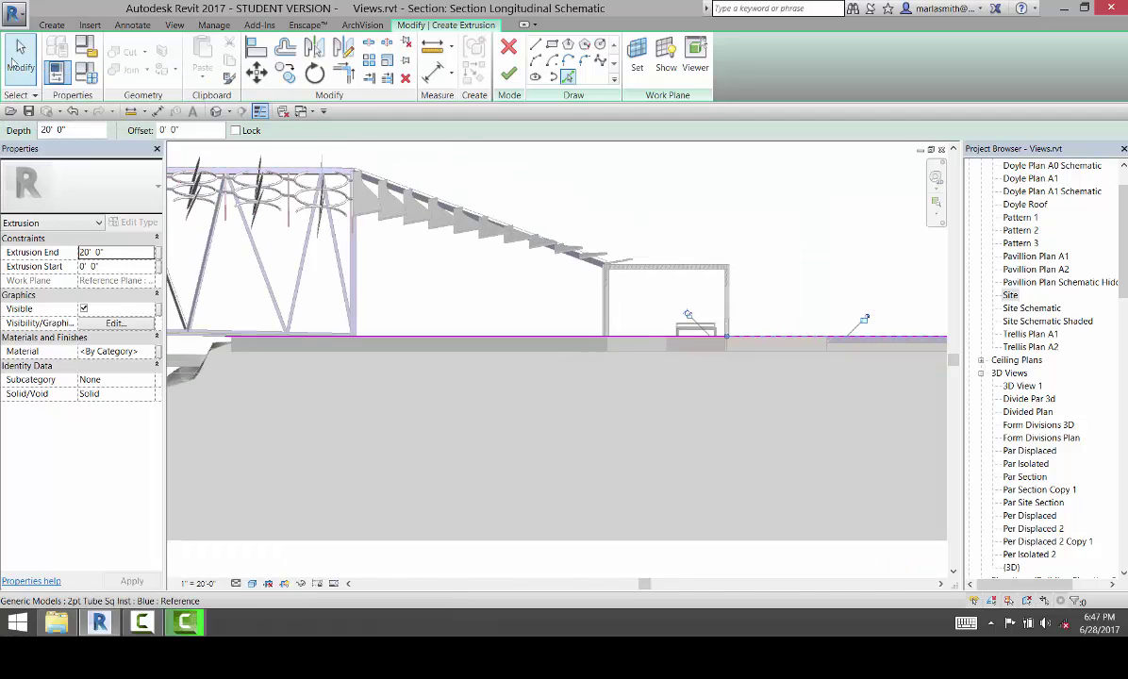
Delete the sketch lines picked along the floor under the bench pavilion and along the Pool floor beyond it.
click(15, 61)
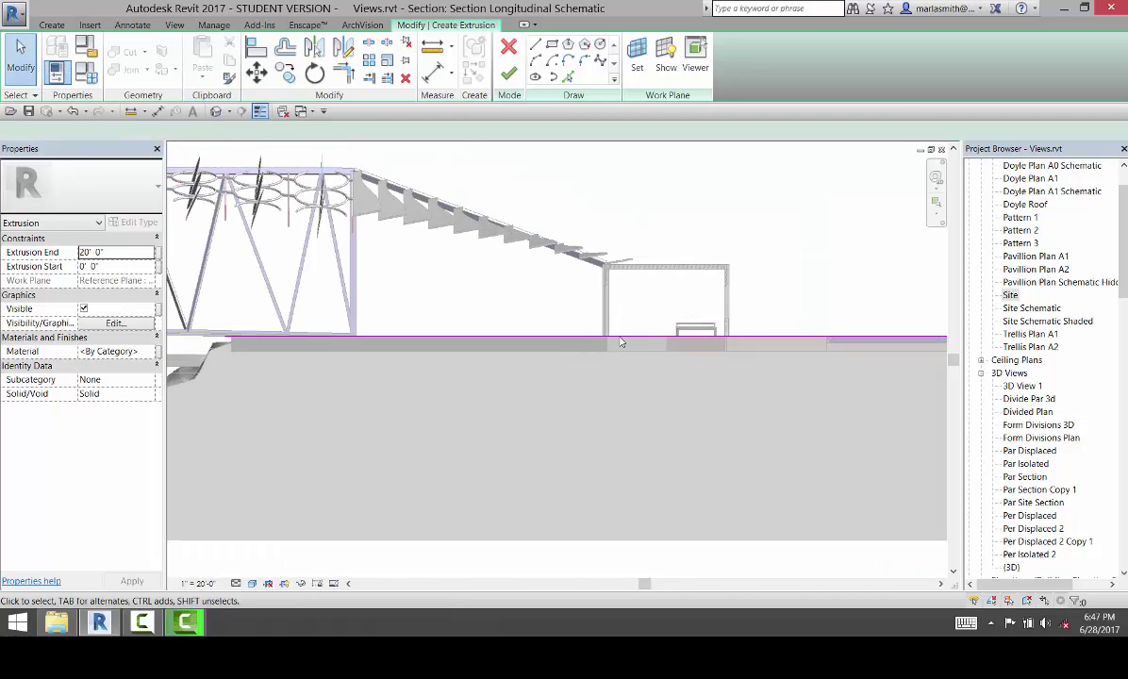
click(763, 338)
key(Escape)
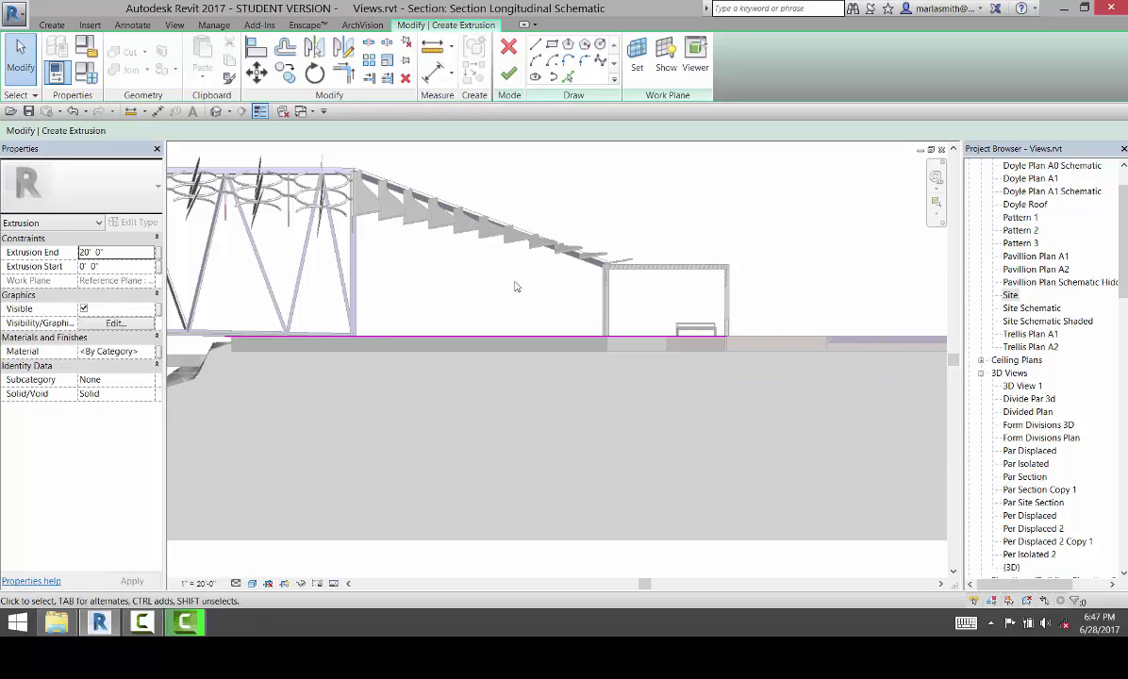
drag(453, 264, 828, 376)
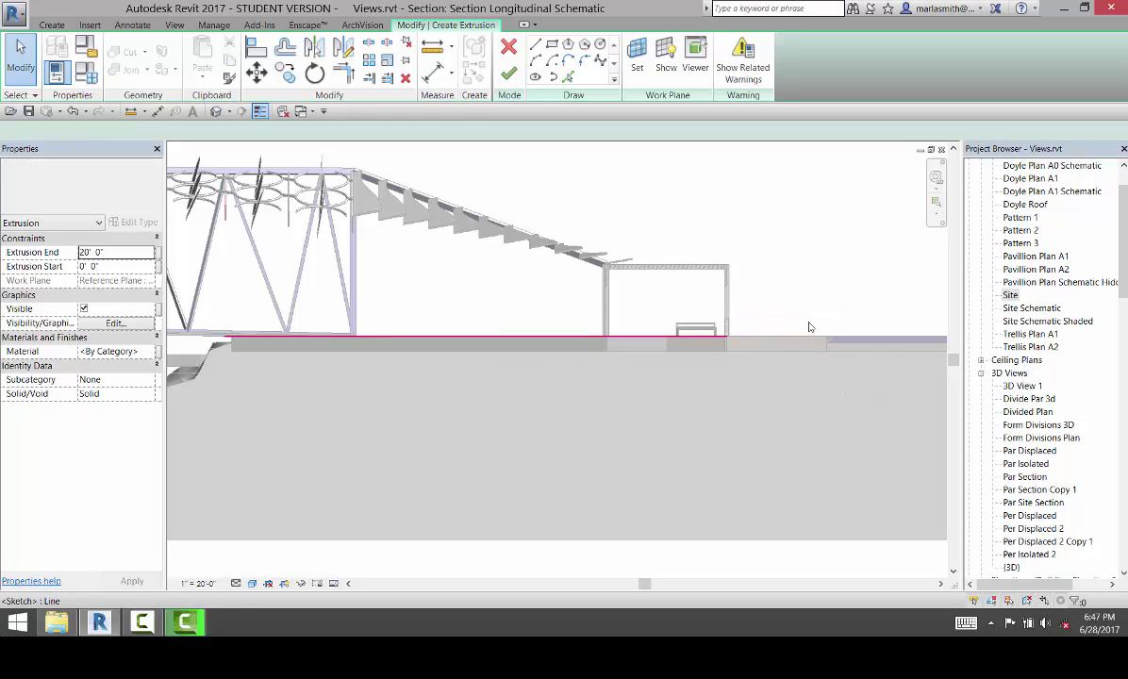
key(Escape)
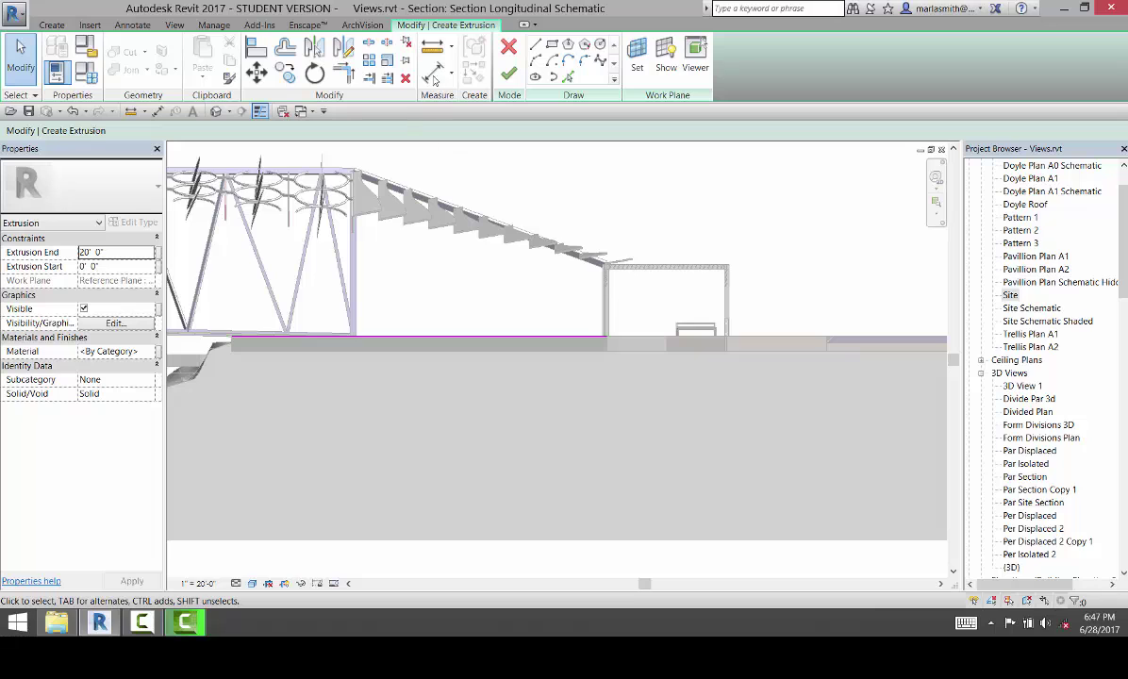
Draw a line from the end of the grass edge at the pavilion horizontally to beneath the tall building, then 20' straight down.
key(l)
key(i)
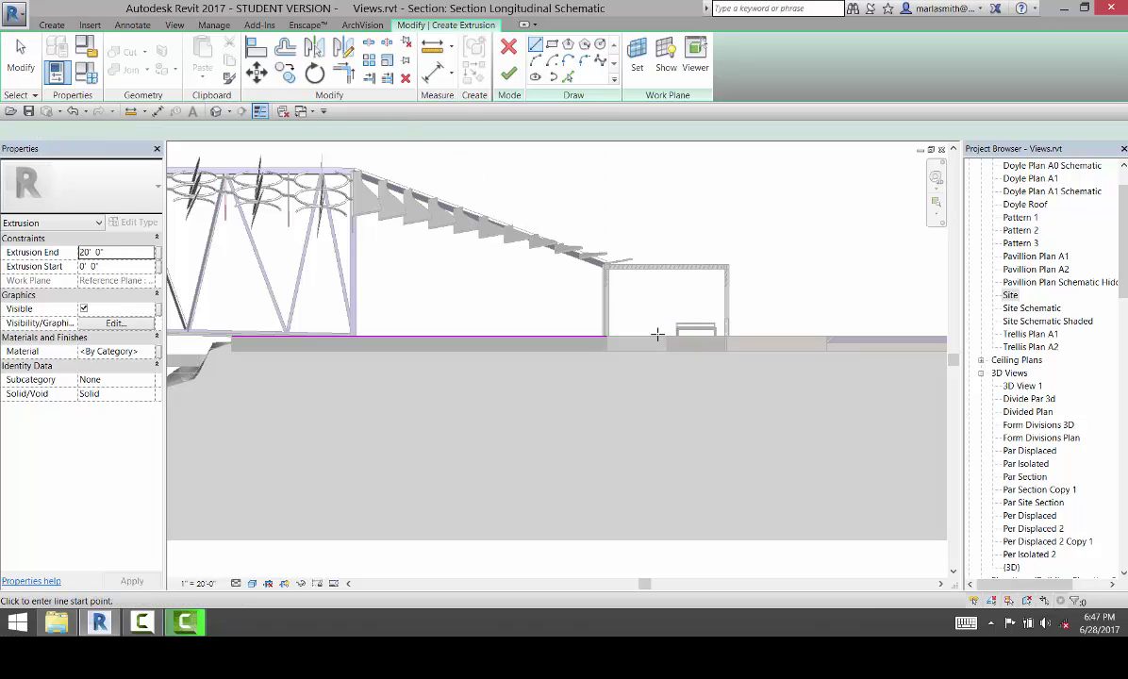
scroll(536, 315, down, 4)
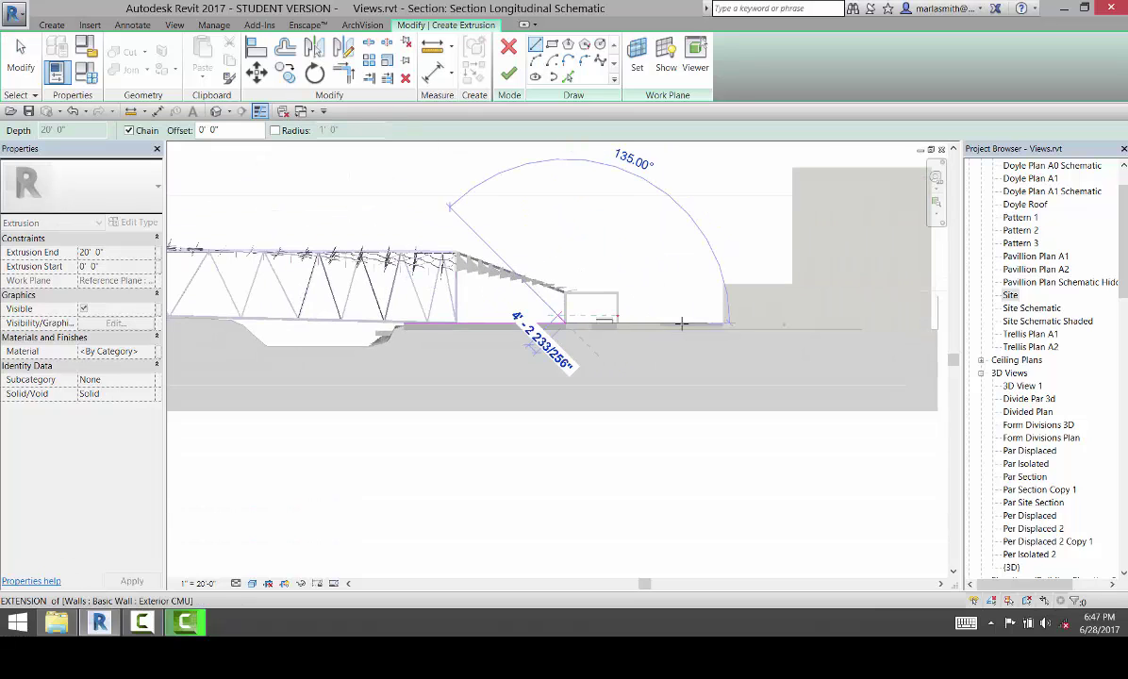
click(803, 324)
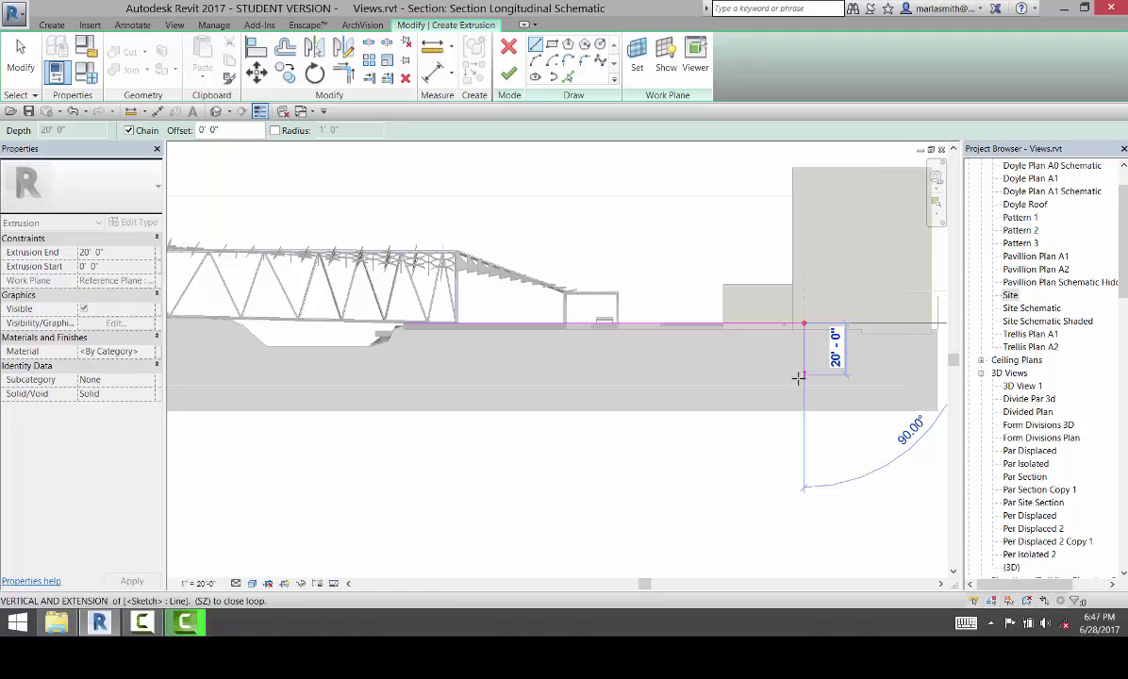
click(803, 377)
Continue the chain horizontally below ground past the far end of the bridge, then about 26'-6" up to the ground surface.
scroll(793, 375, down, 3)
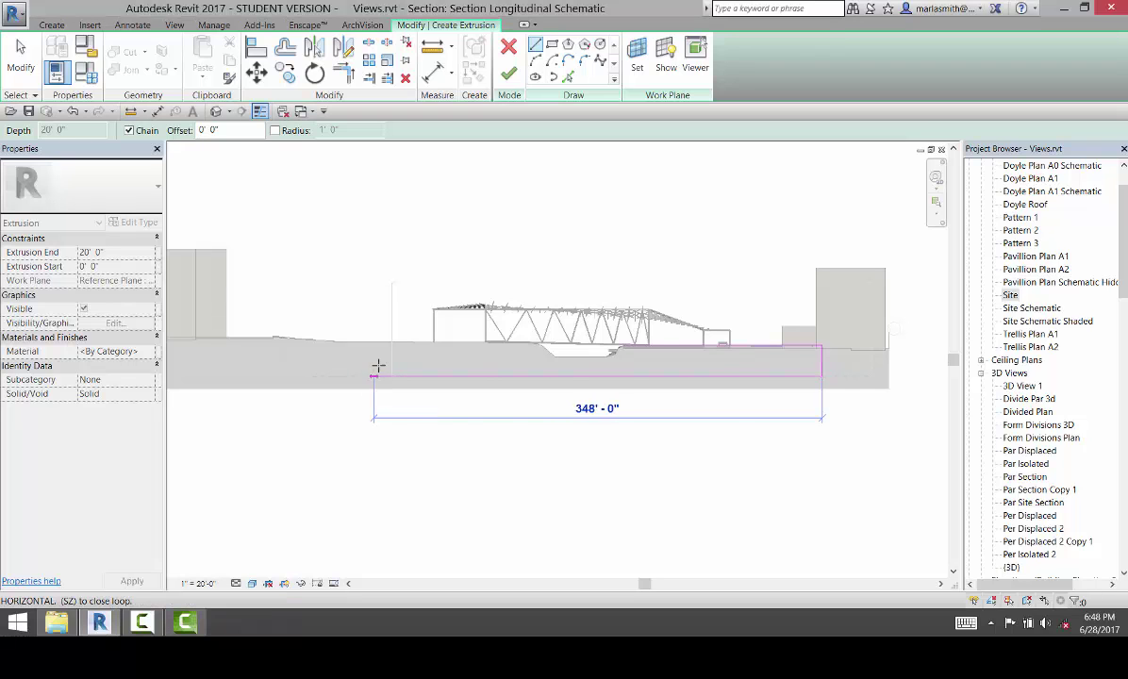
click(378, 374)
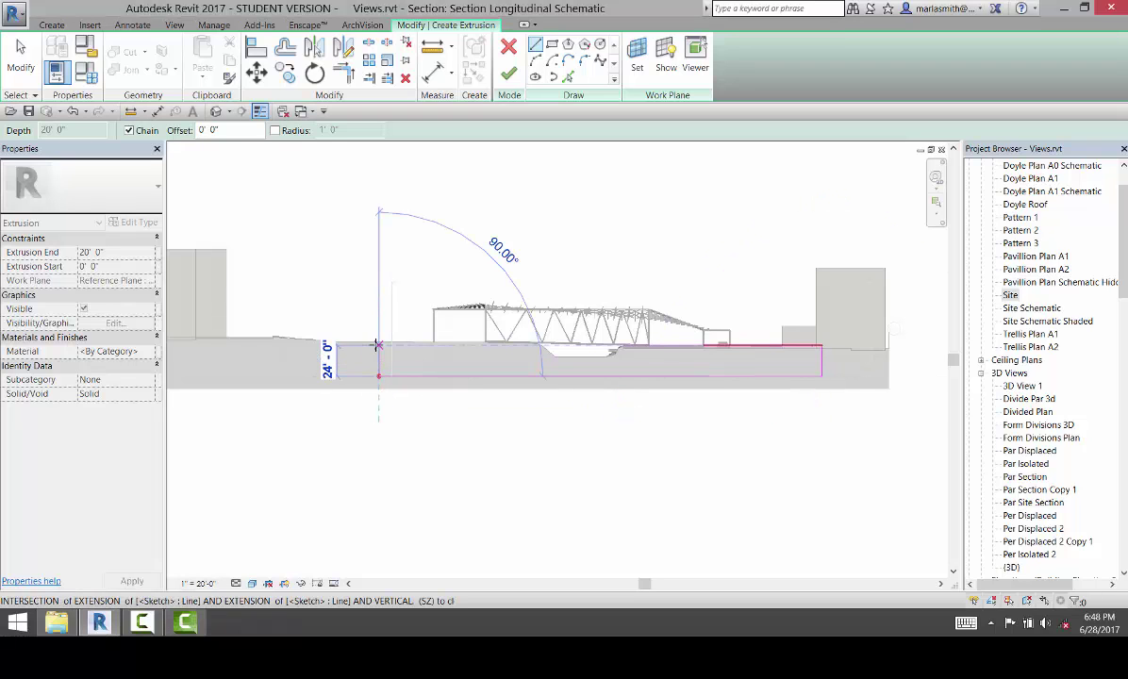
scroll(378, 363, up, 5)
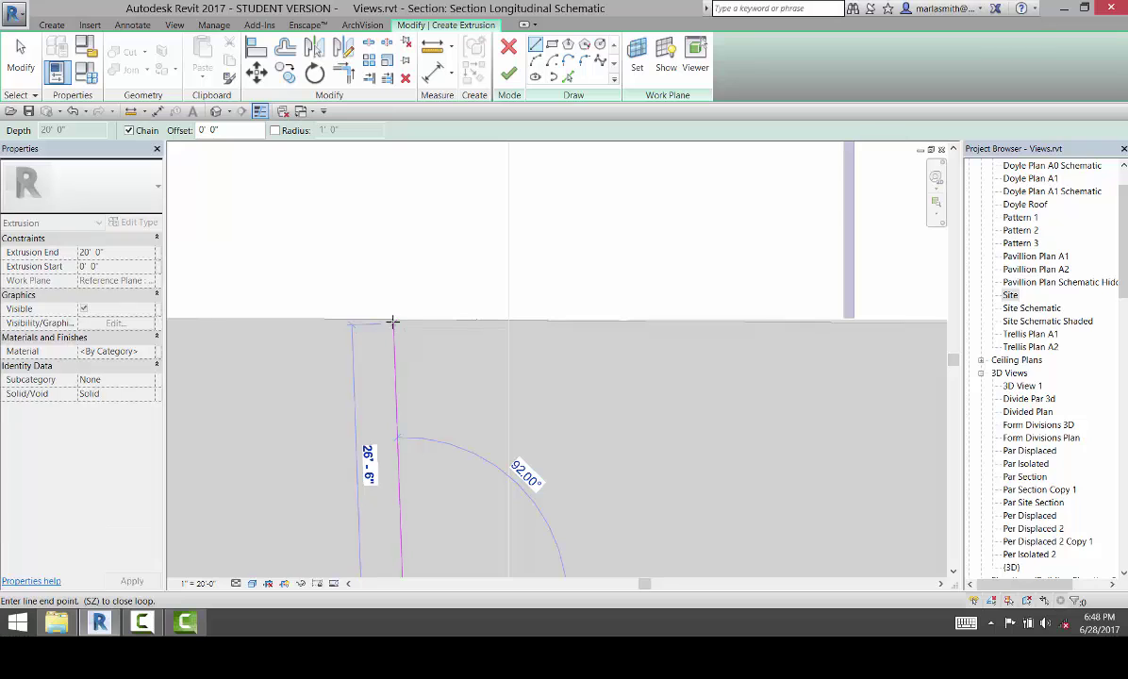
click(394, 320)
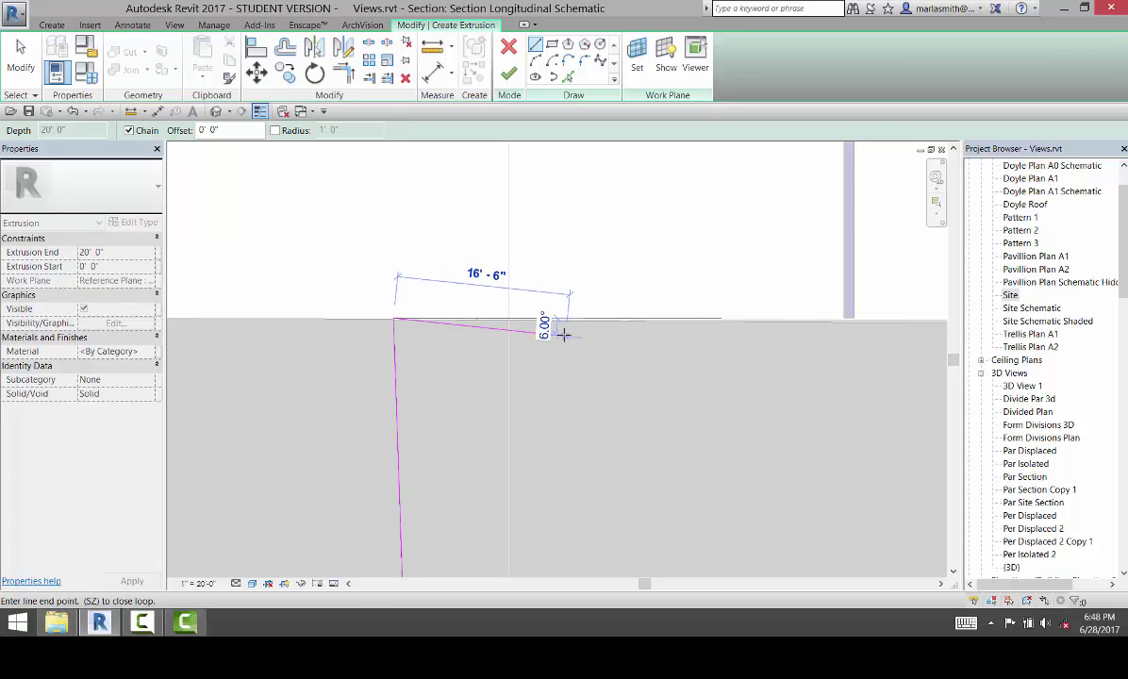
Trace the nearly level ground surface from that corner to the bridge truss and along the truss underside to where the ground falls away.
scroll(769, 328, up, 3)
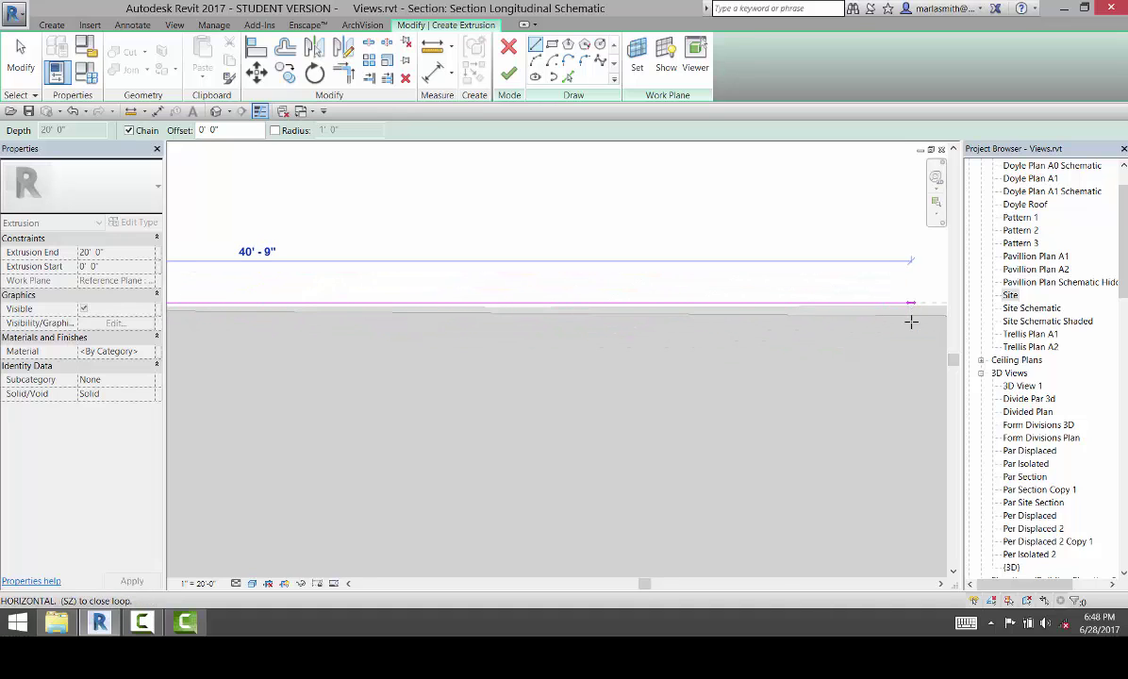
scroll(911, 321, down, 1)
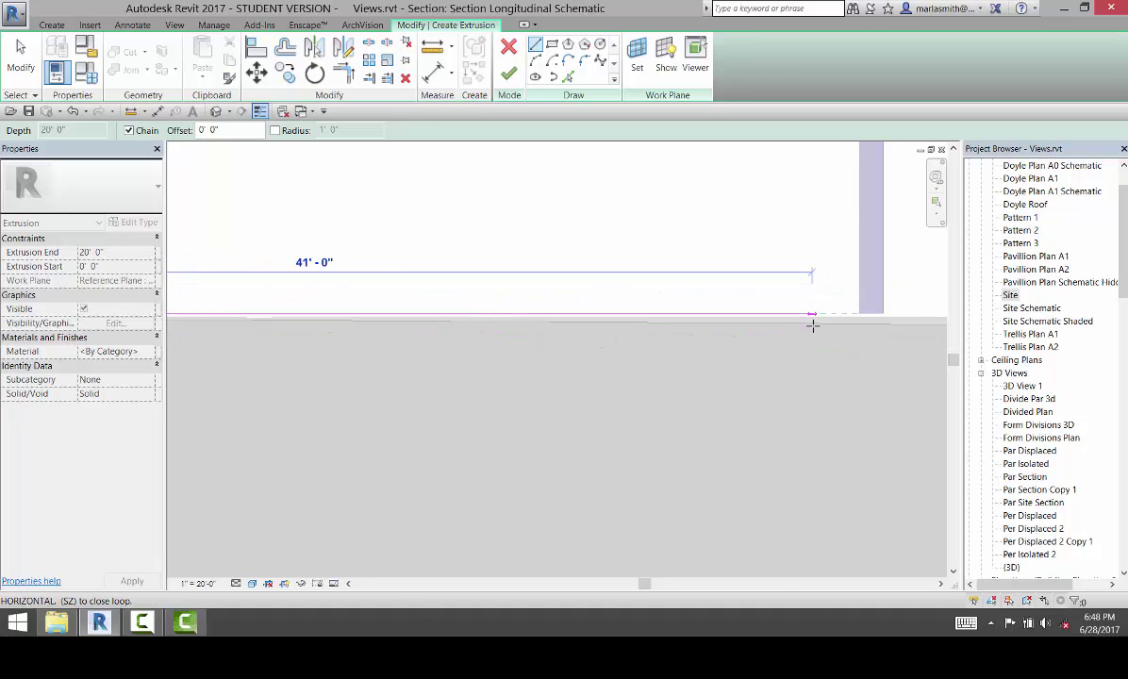
click(812, 326)
scroll(390, 368, up, 4)
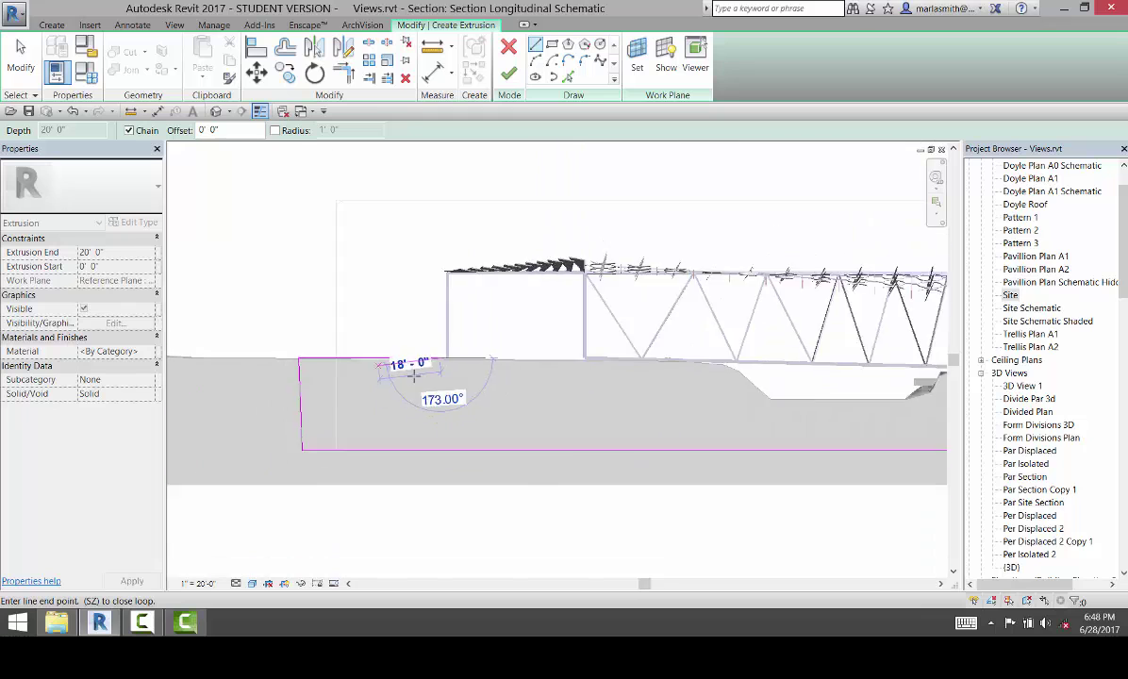
scroll(717, 327, up, 2)
scroll(423, 347, down, 2)
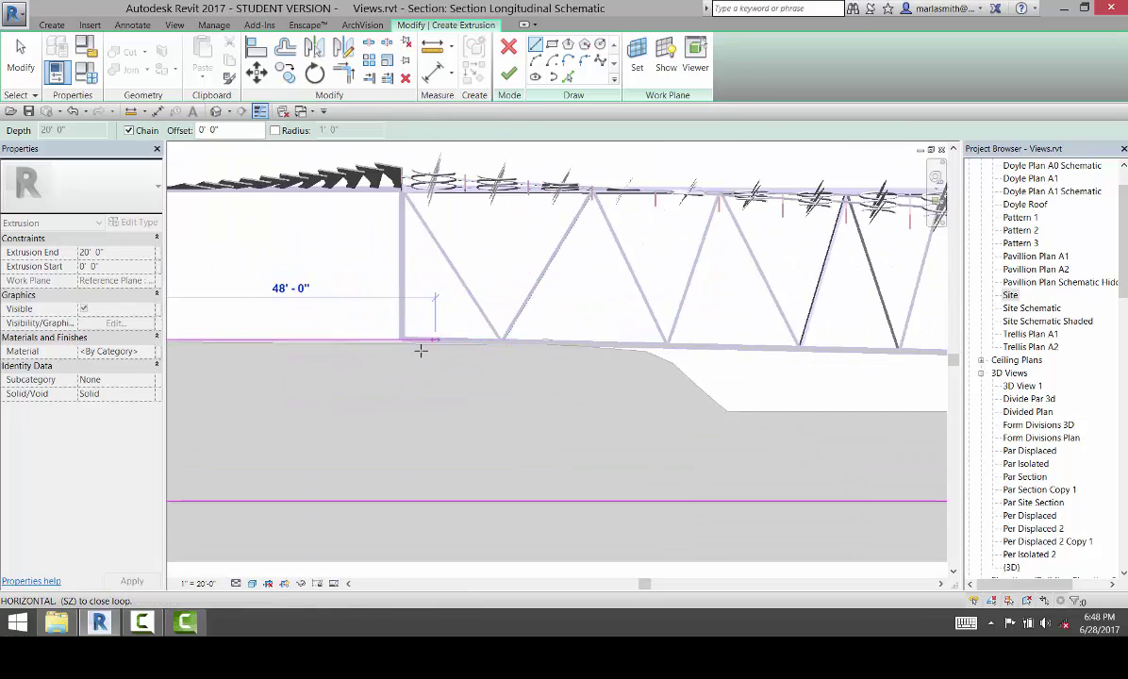
scroll(403, 342, up, 3)
scroll(402, 343, up, 3)
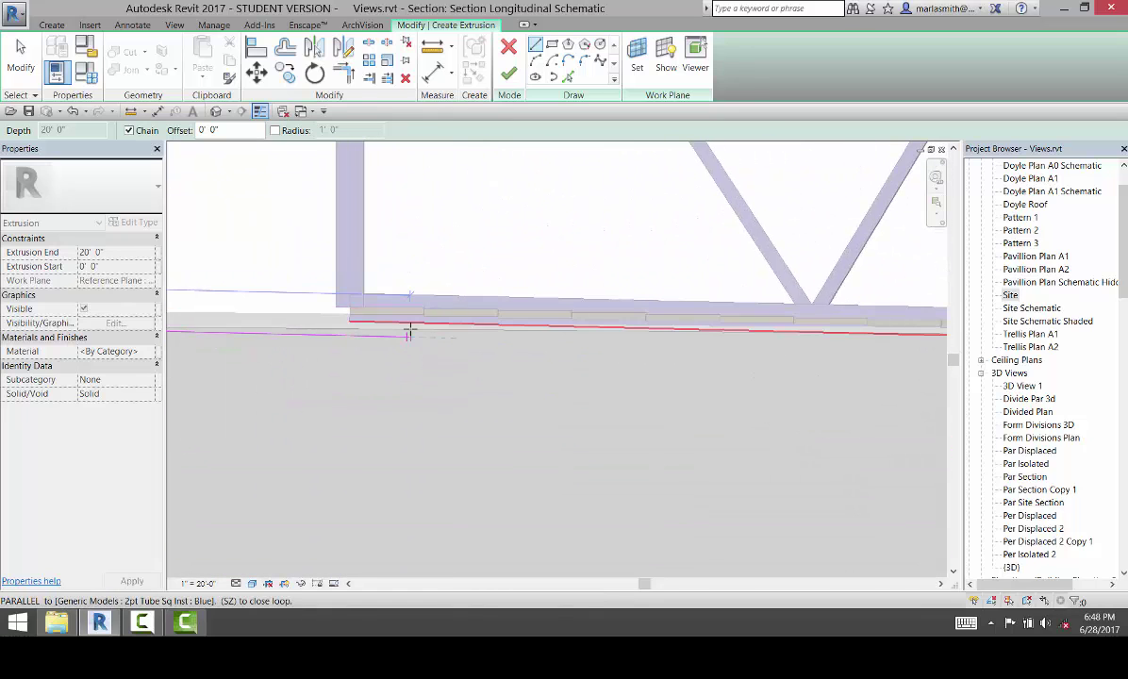
scroll(409, 327, up, 3)
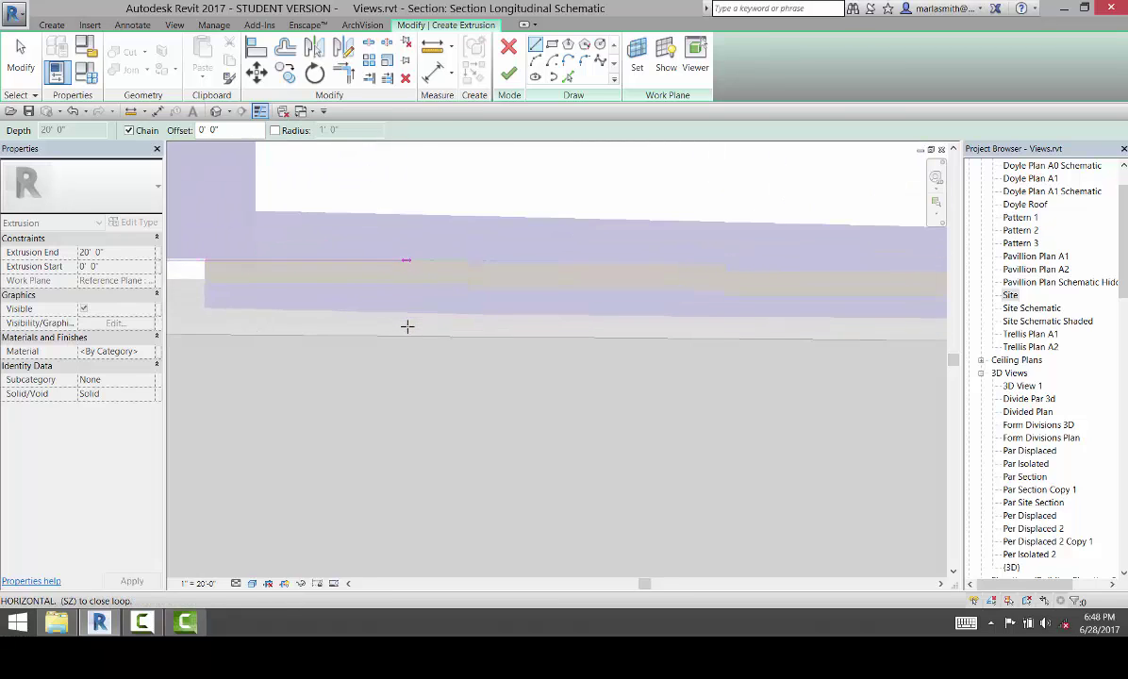
click(433, 315)
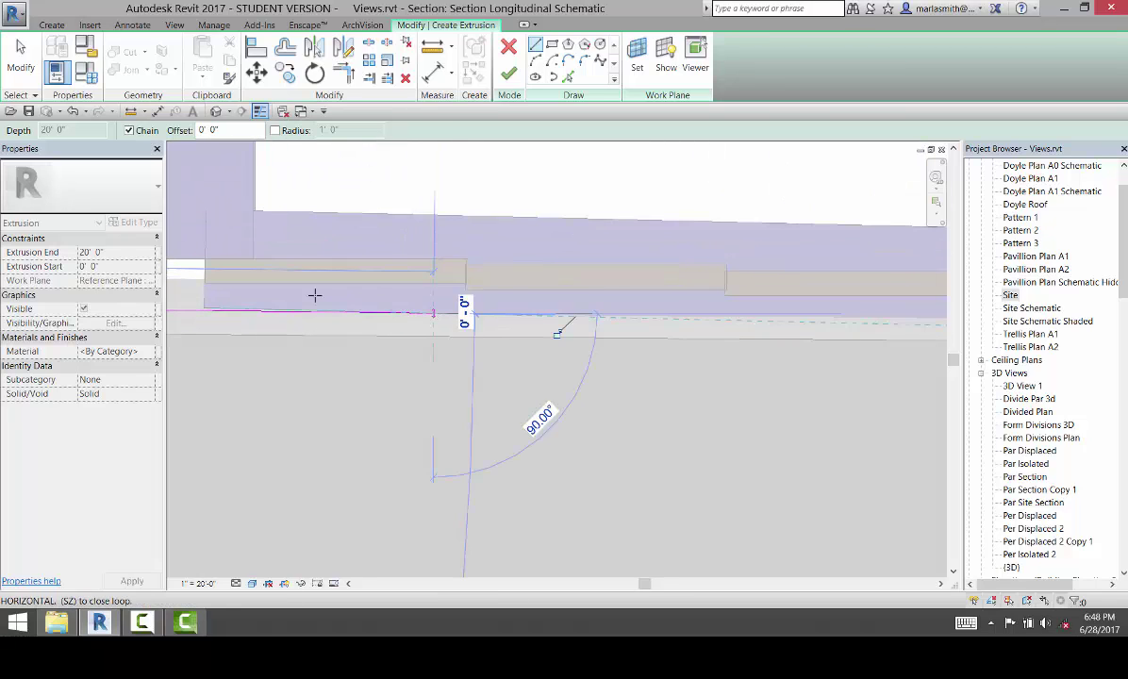
scroll(311, 304, down, 4)
scroll(819, 326, up, 3)
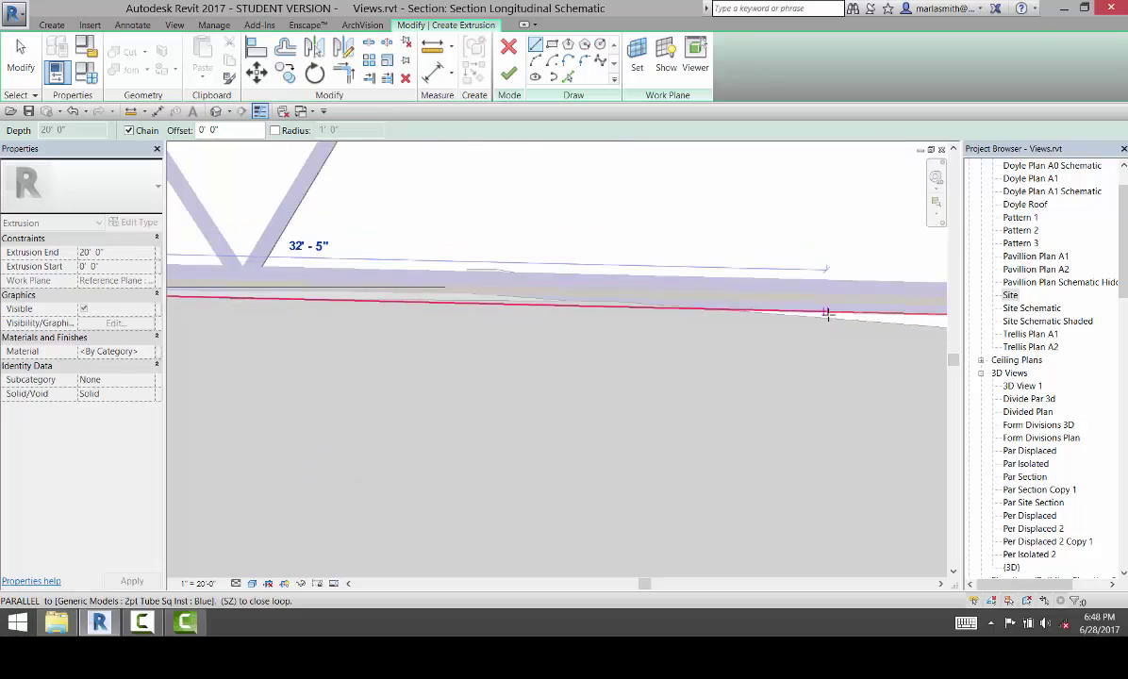
click(832, 312)
Trace the near bank of the channel through its slope breaks down to the channel bottom, the steep segment about 12' long.
scroll(445, 302, down, 3)
scroll(529, 312, up, 2)
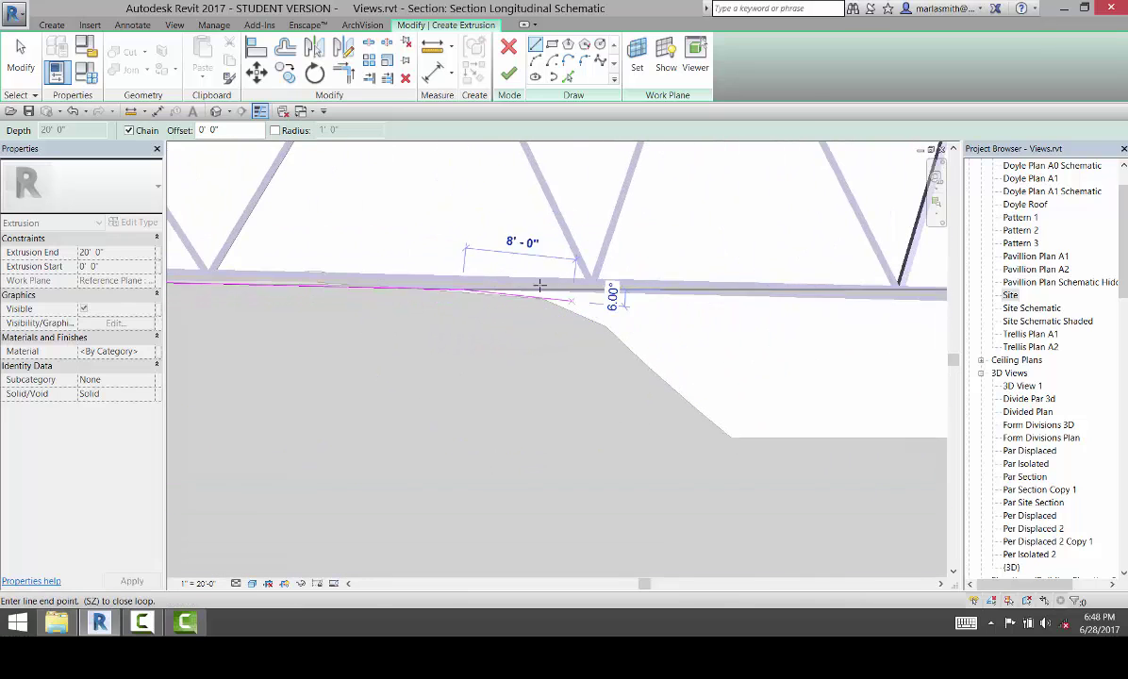
scroll(539, 294, up, 5)
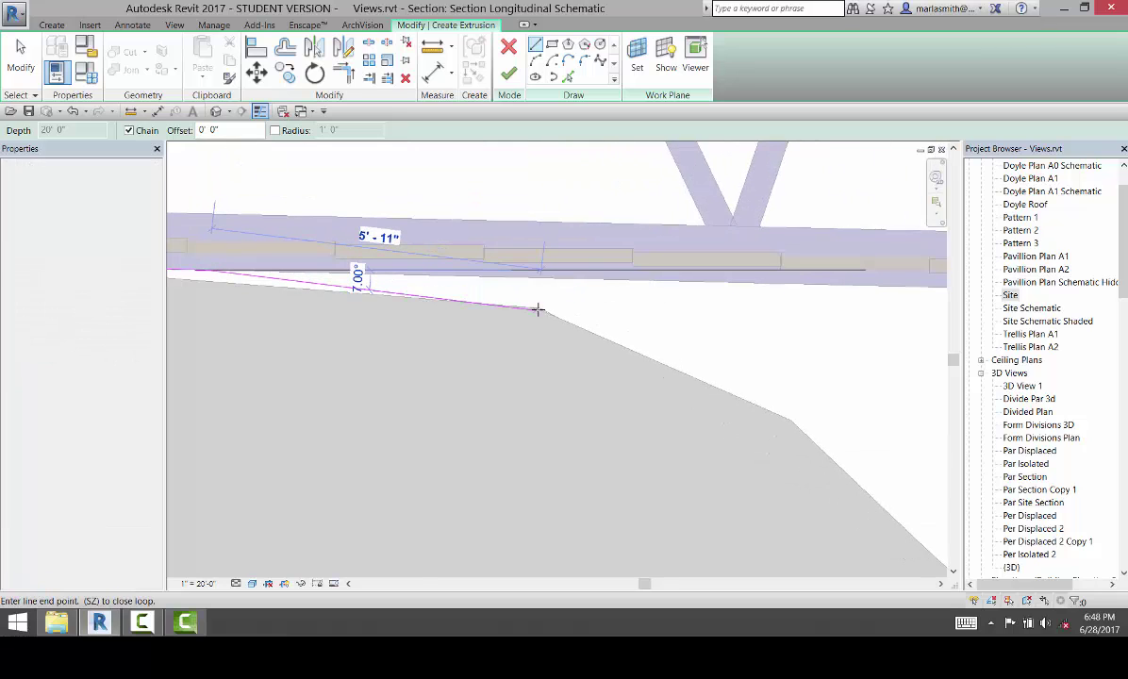
click(537, 308)
click(793, 421)
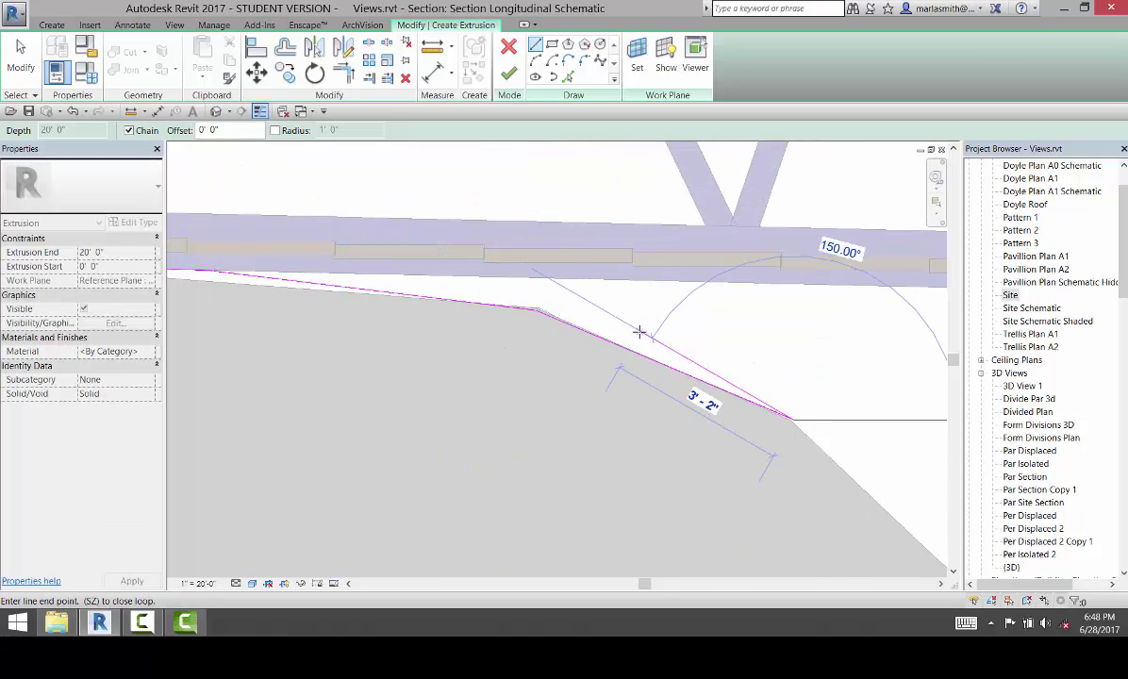
scroll(629, 327, down, 6)
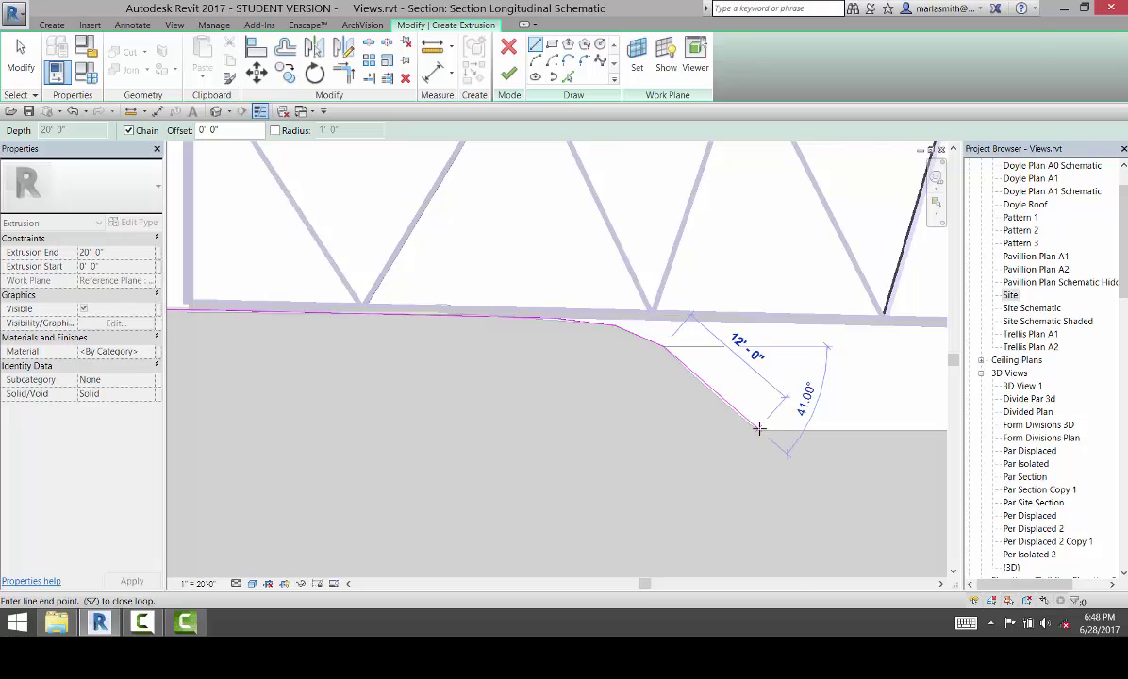
click(755, 429)
Sketch along the channel bottom and up the far bank to the grass floor's end, closing the extrusion loop.
scroll(675, 398, down, 3)
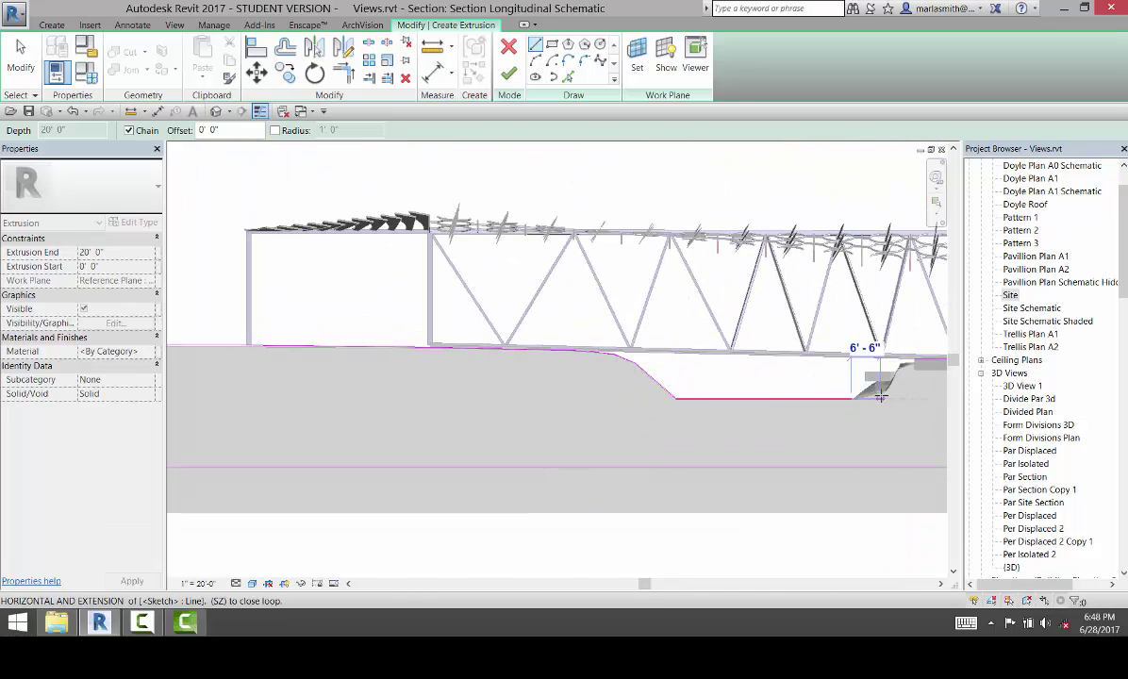
click(831, 398)
scroll(835, 394, up, 5)
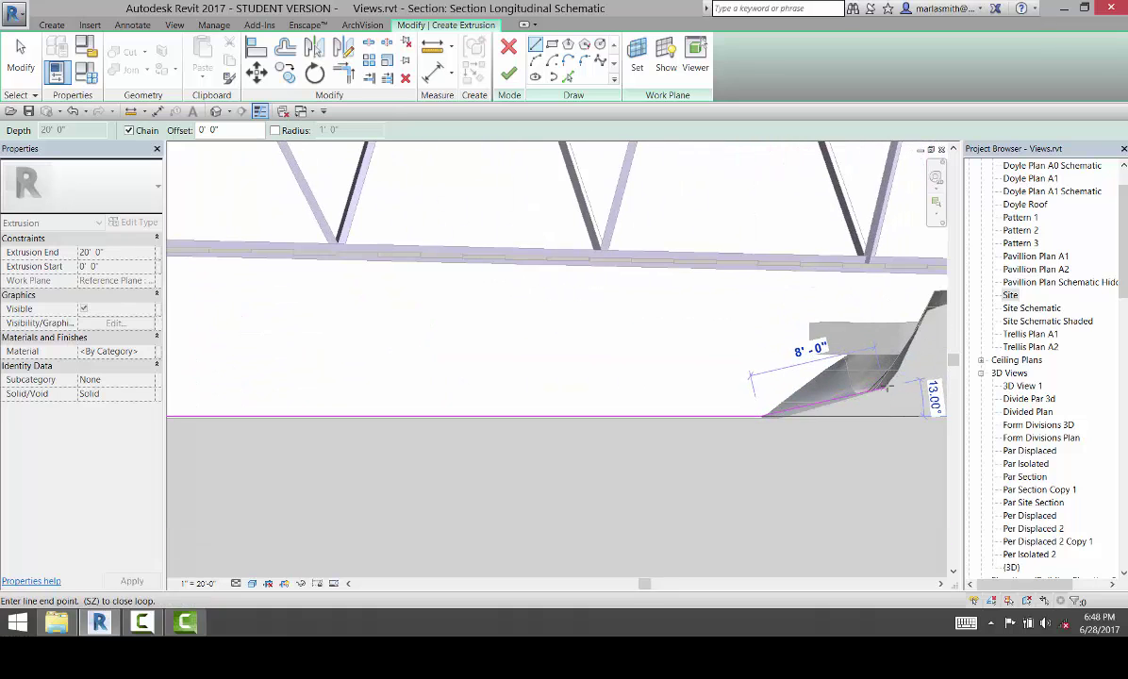
click(879, 382)
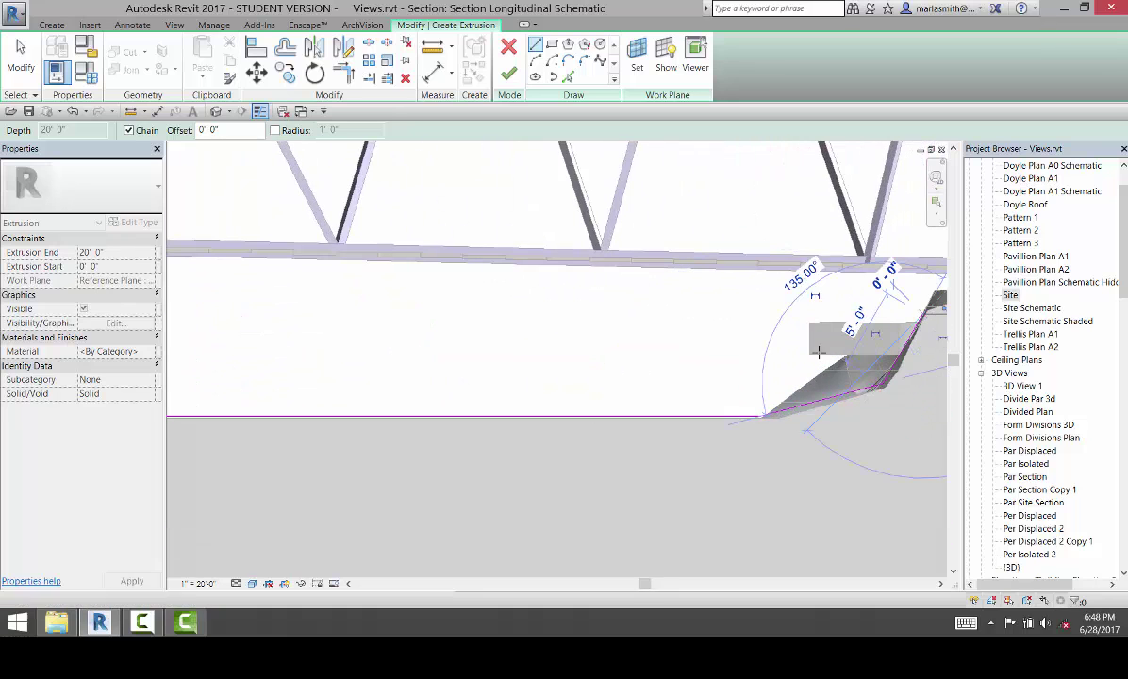
scroll(869, 315, down, 5)
scroll(784, 387, up, 2)
scroll(784, 387, up, 3)
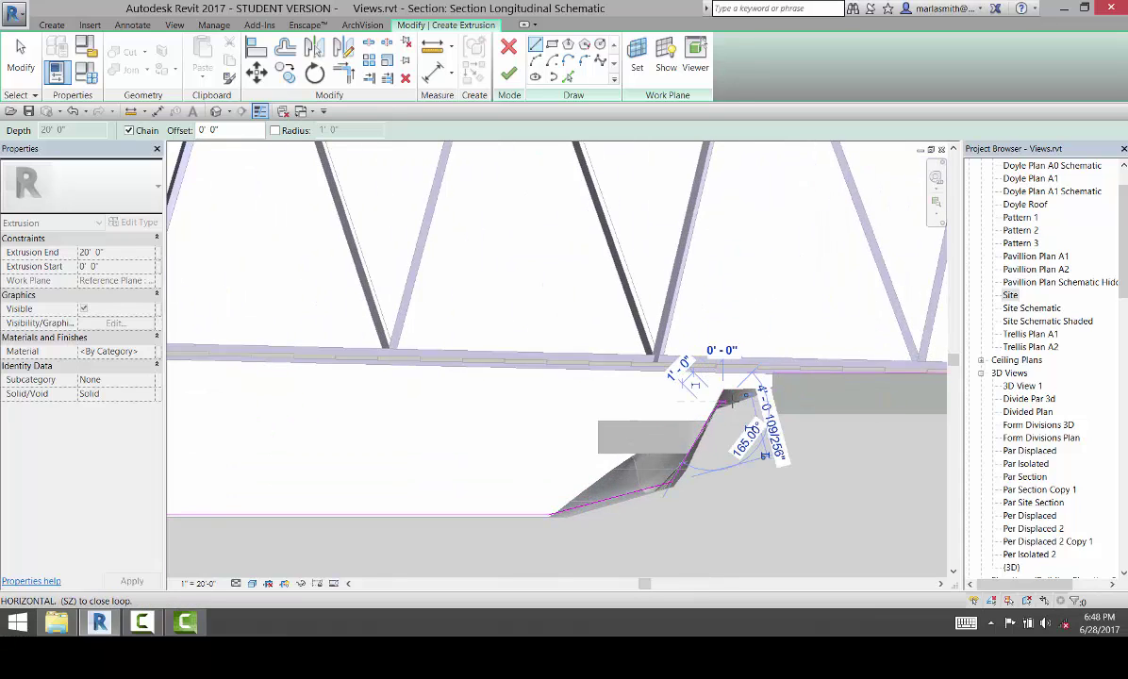
click(771, 386)
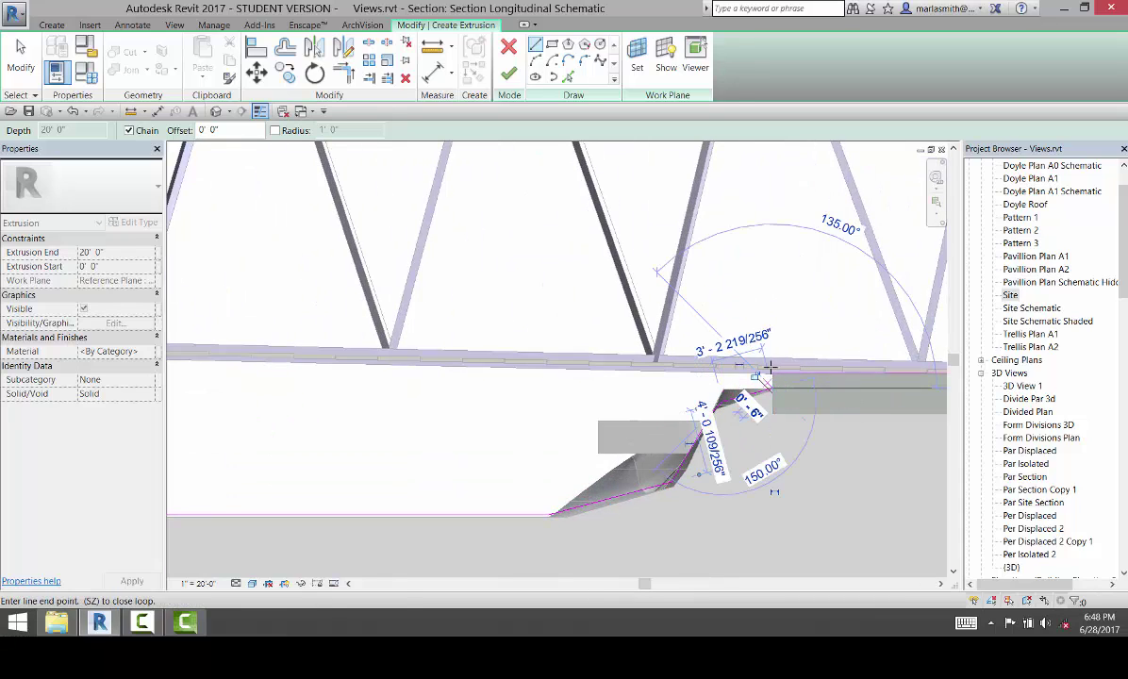
Set the Extrusion End to 2" and finish the extrusion sketch.
scroll(771, 321, down, 5)
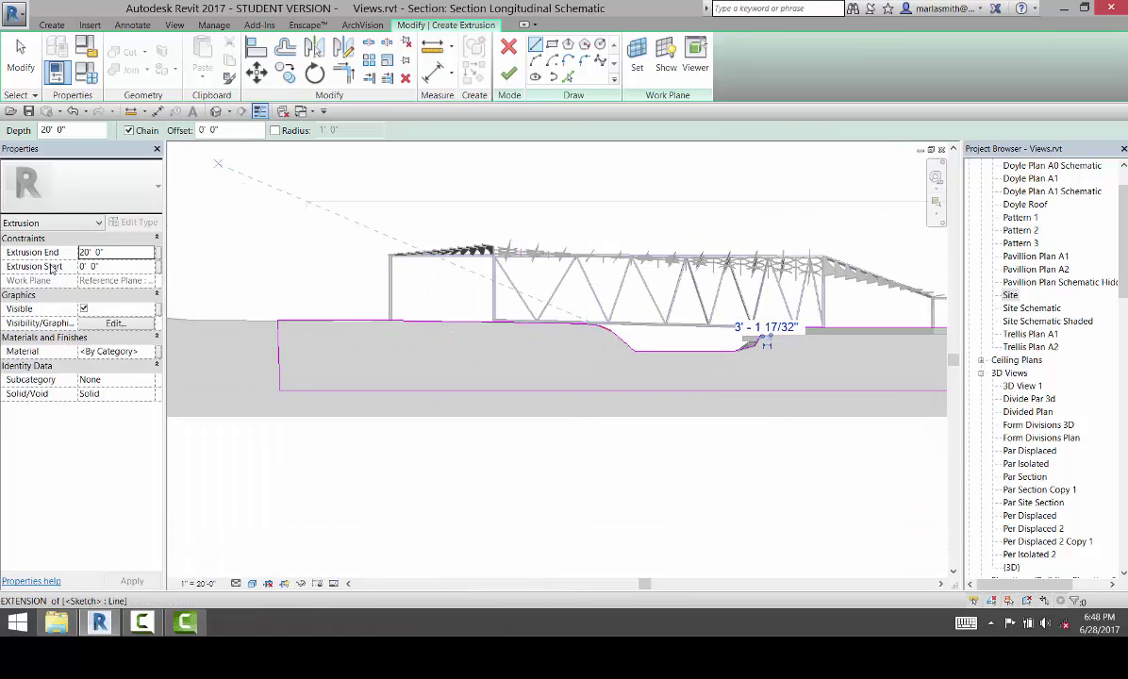
click(111, 251)
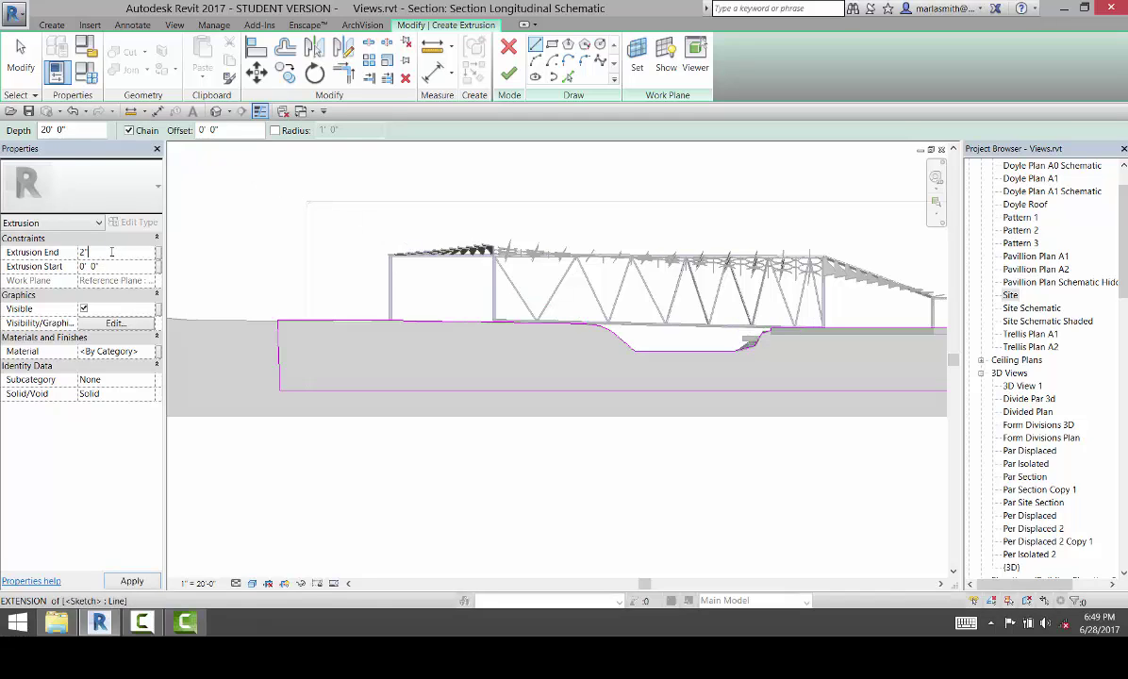
key(Return)
click(510, 75)
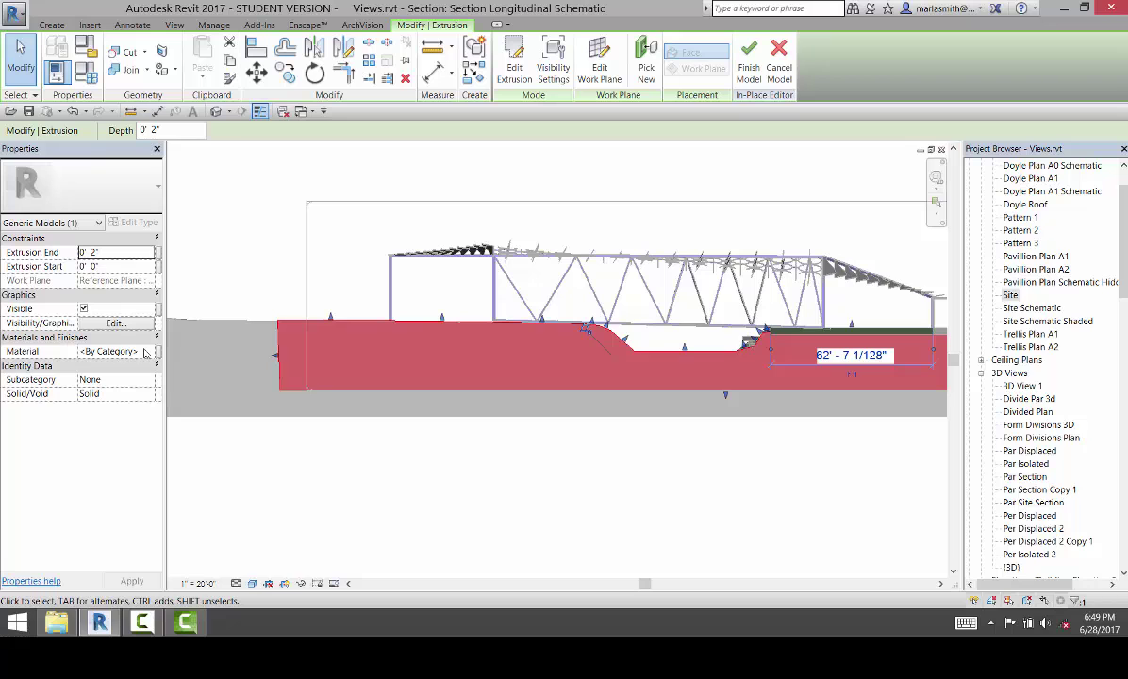
Duplicate the Default material for the extrusion and name the copy Scut.
click(151, 352)
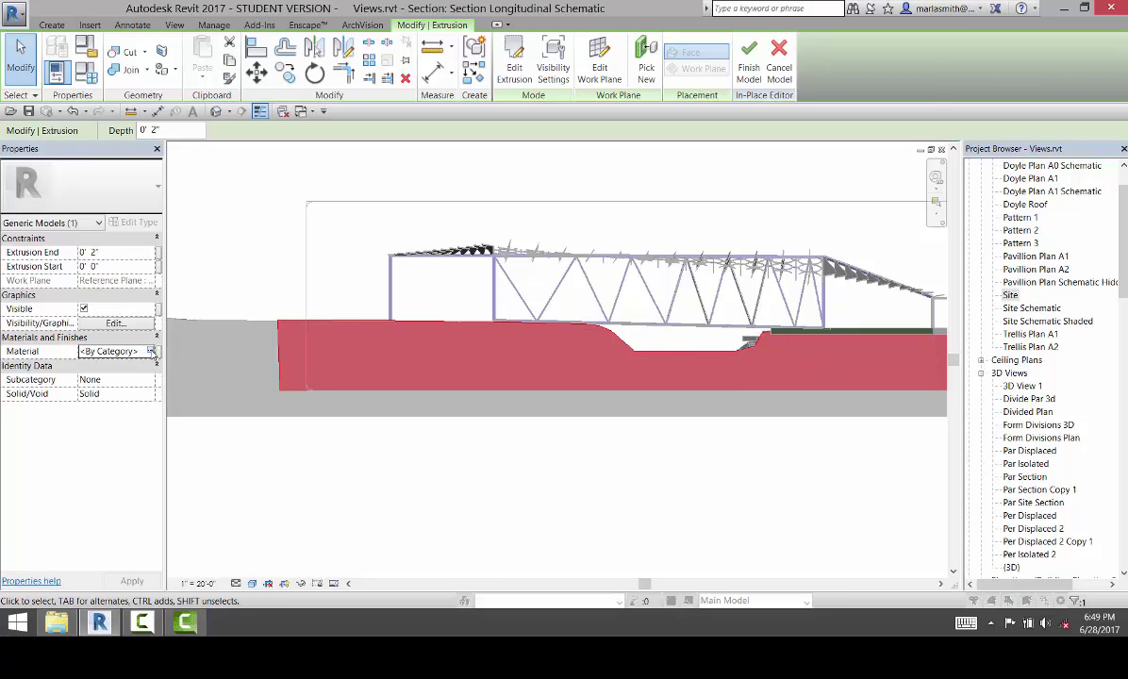
click(151, 352)
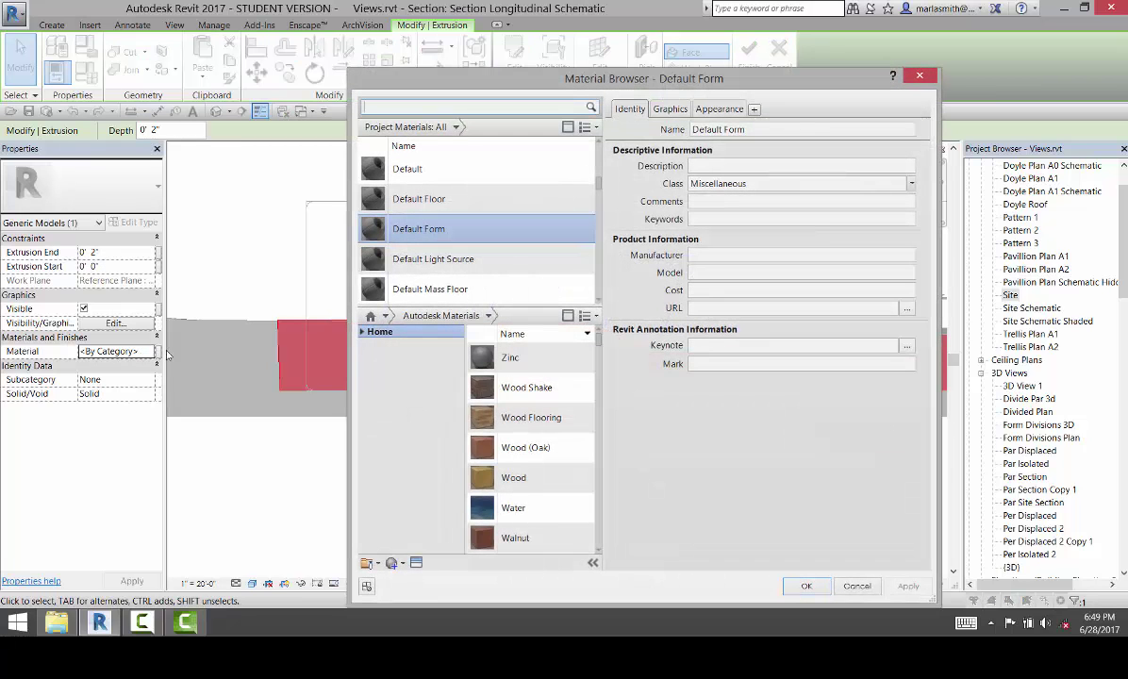
click(430, 173)
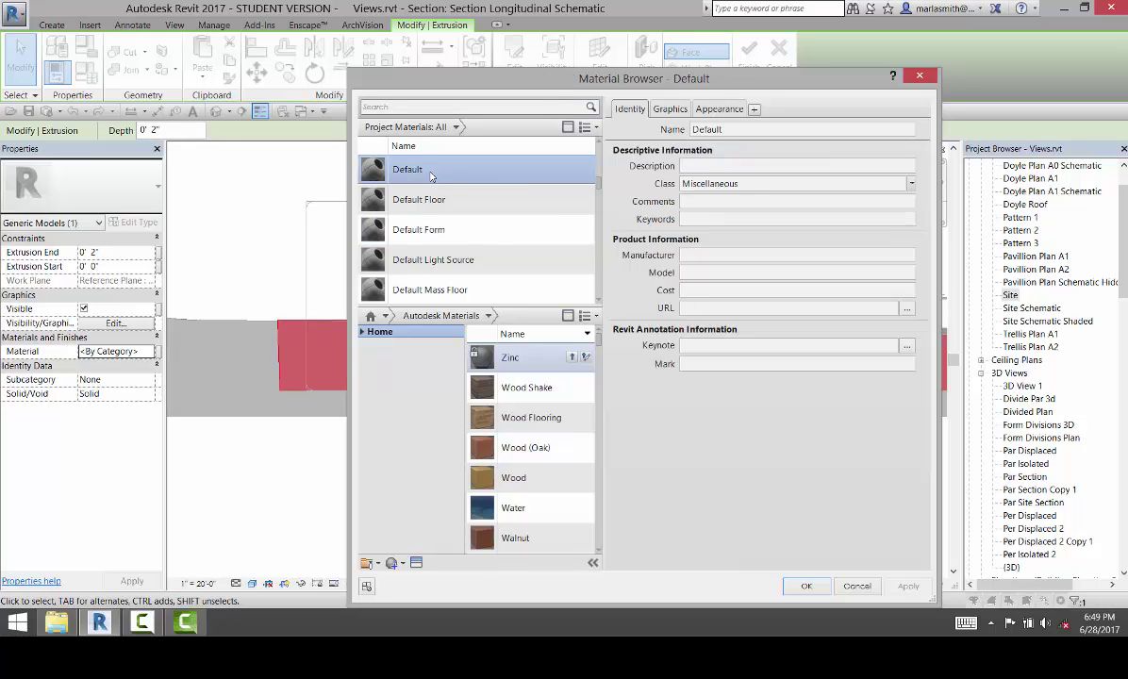
right_click(431, 174)
click(469, 194)
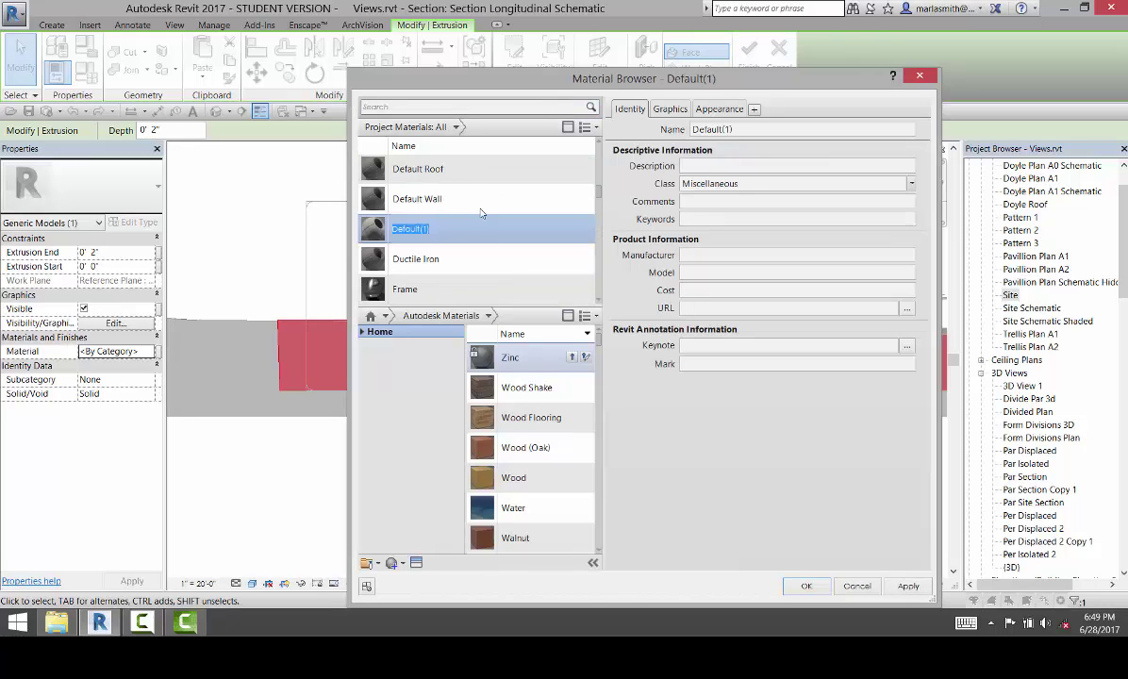
text(Sc)
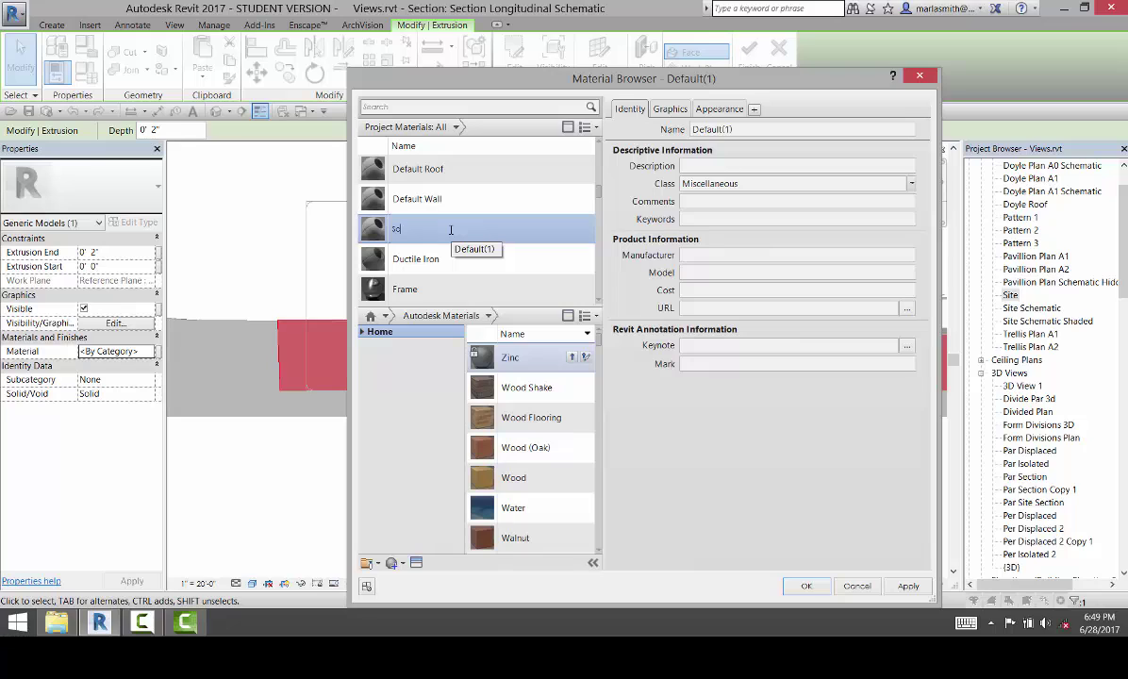
text(ut)
key(Return)
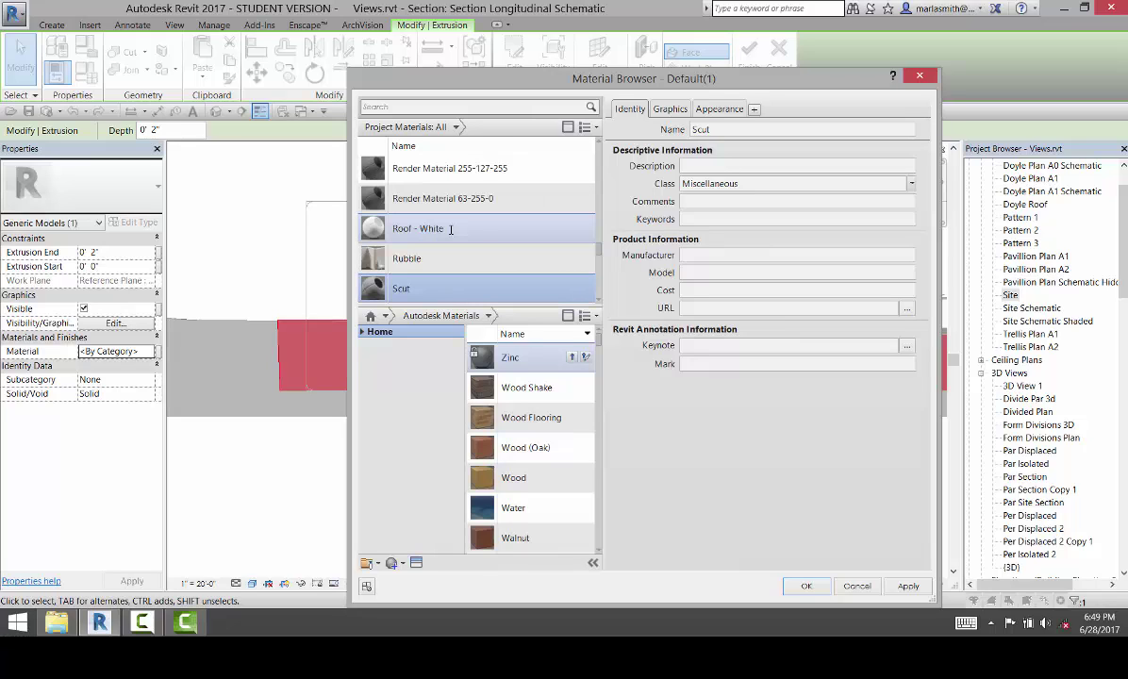
Duplicate the Scut material's appearance asset and set its generic color to RGB 0 0 128.
click(717, 109)
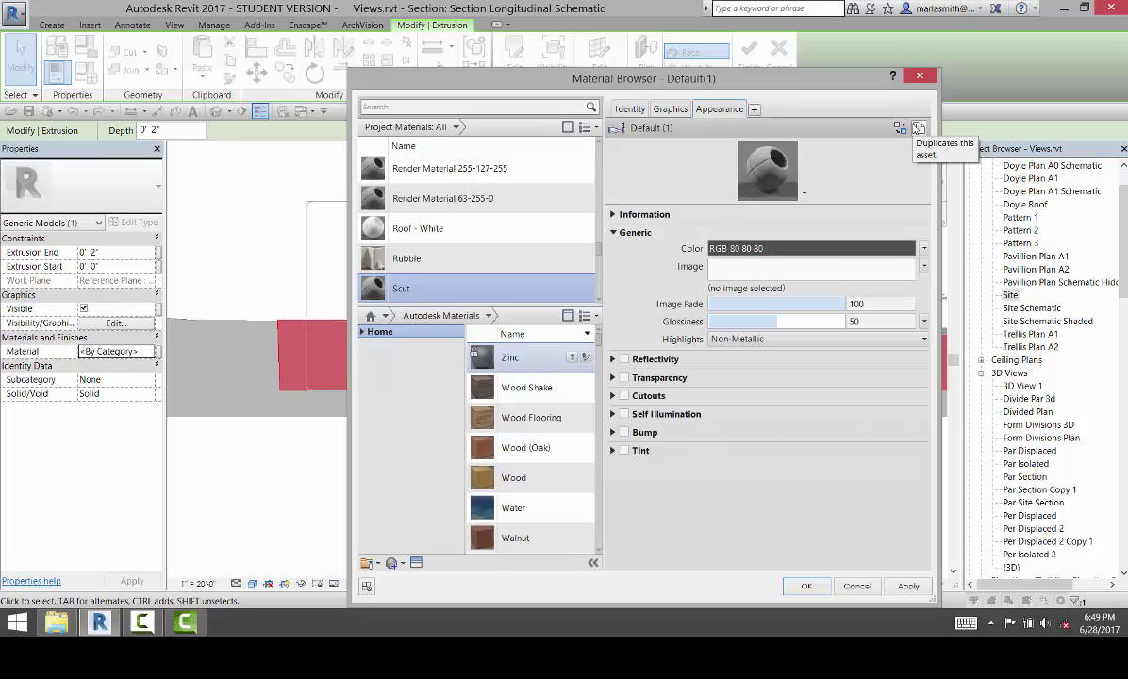
click(919, 127)
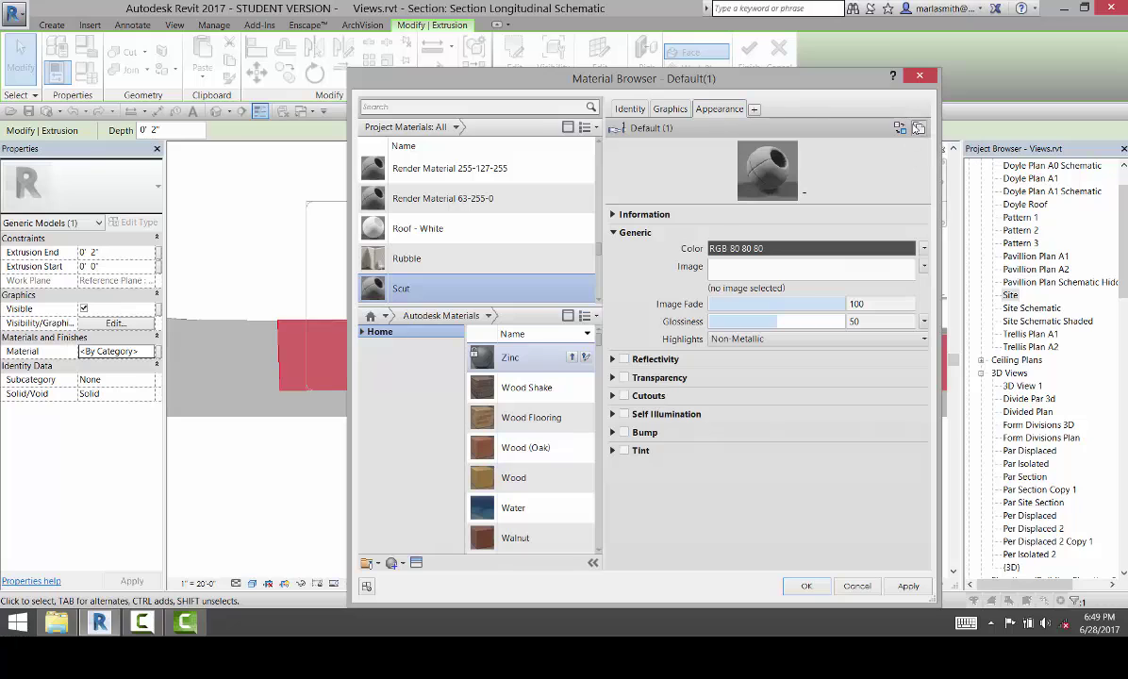
click(756, 249)
click(563, 296)
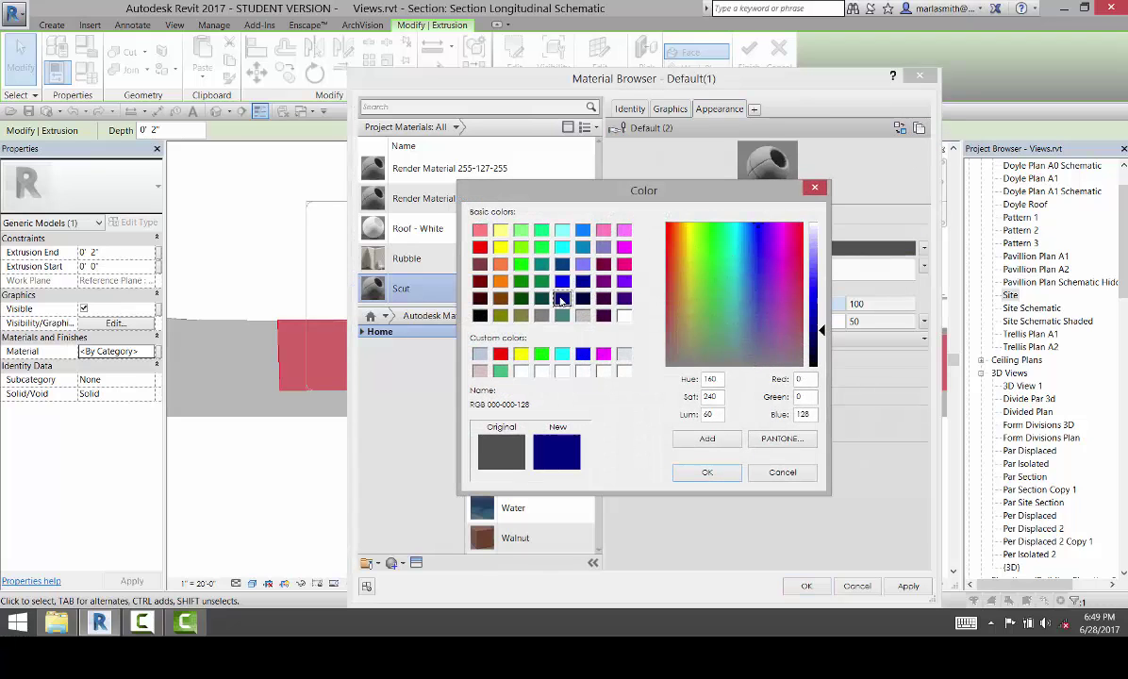
click(707, 472)
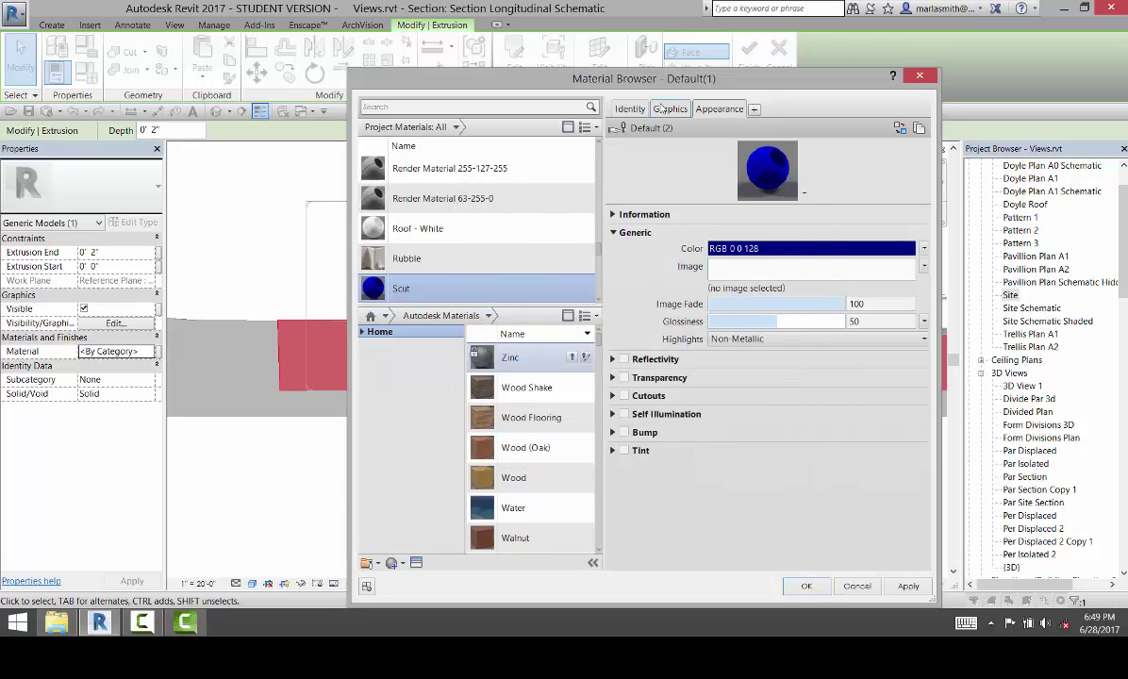
Use the render appearance for Scut's shading, assign the material to the extrusion and finish the in-place model.
click(669, 109)
click(692, 143)
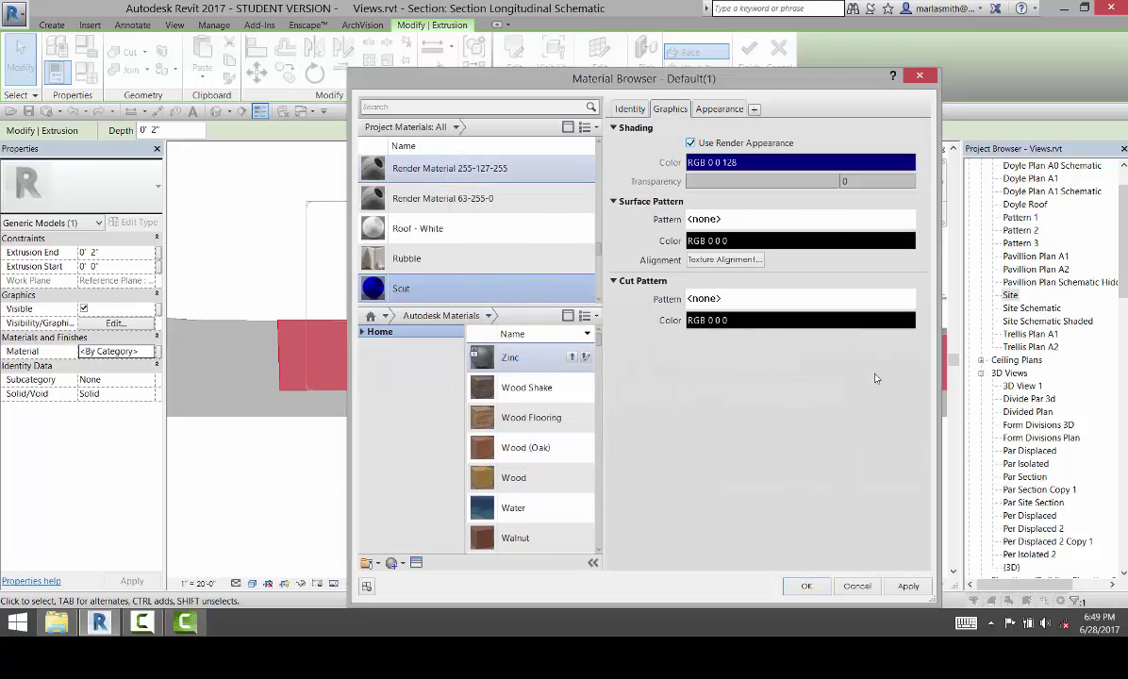
click(807, 587)
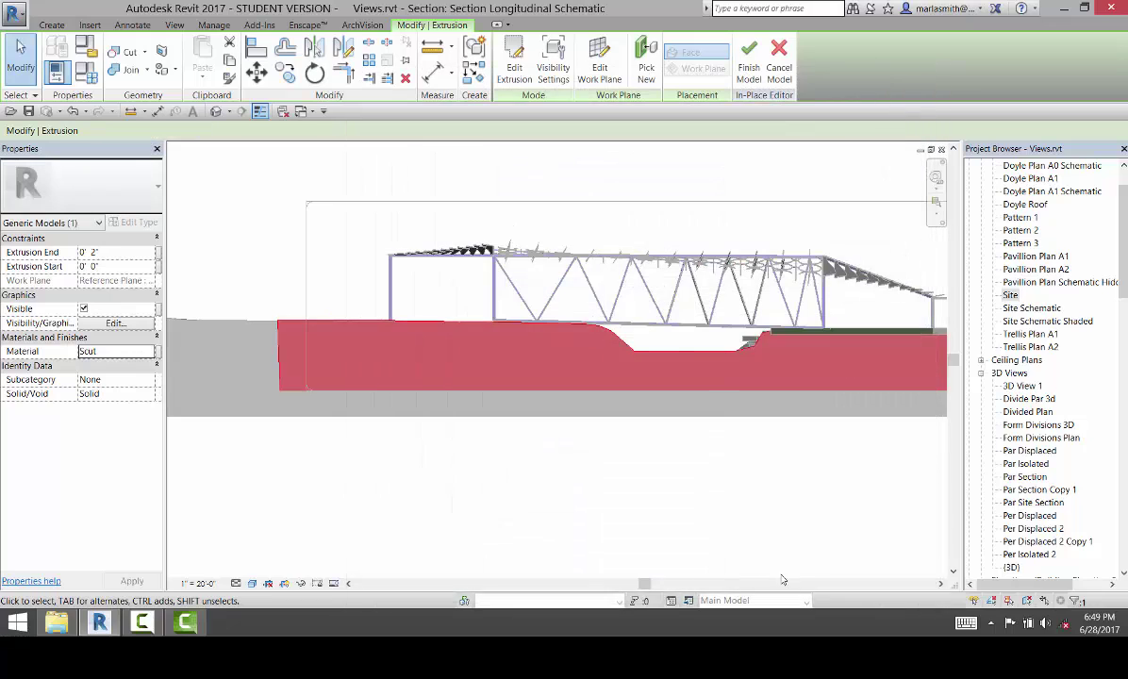
click(674, 514)
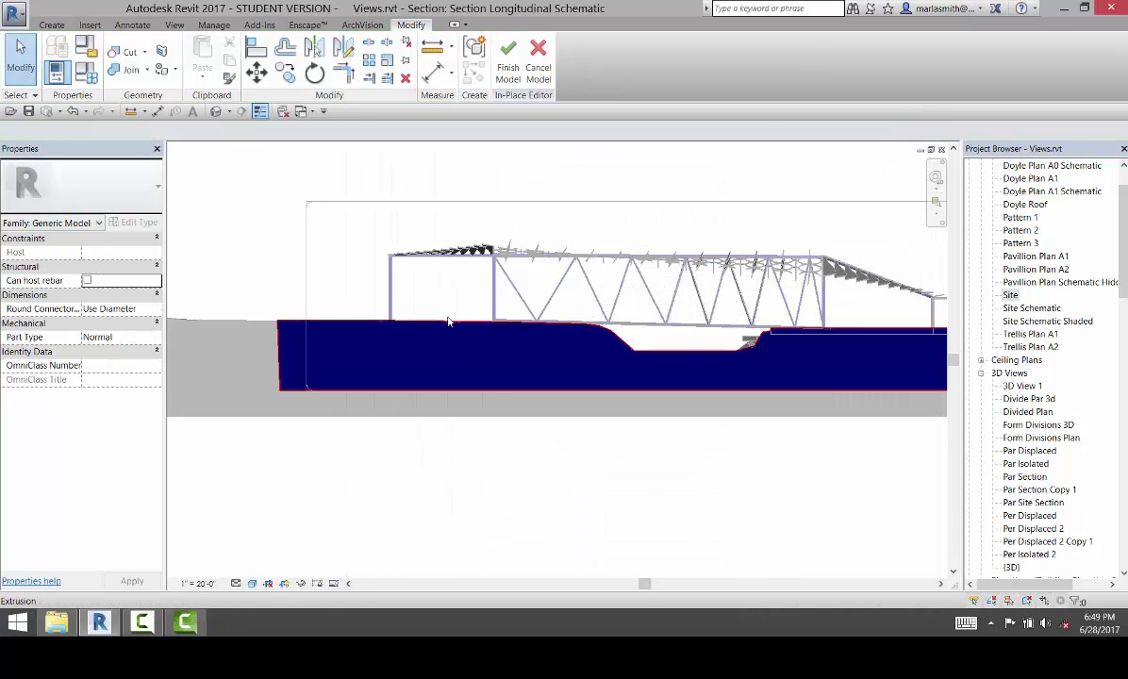
click(508, 68)
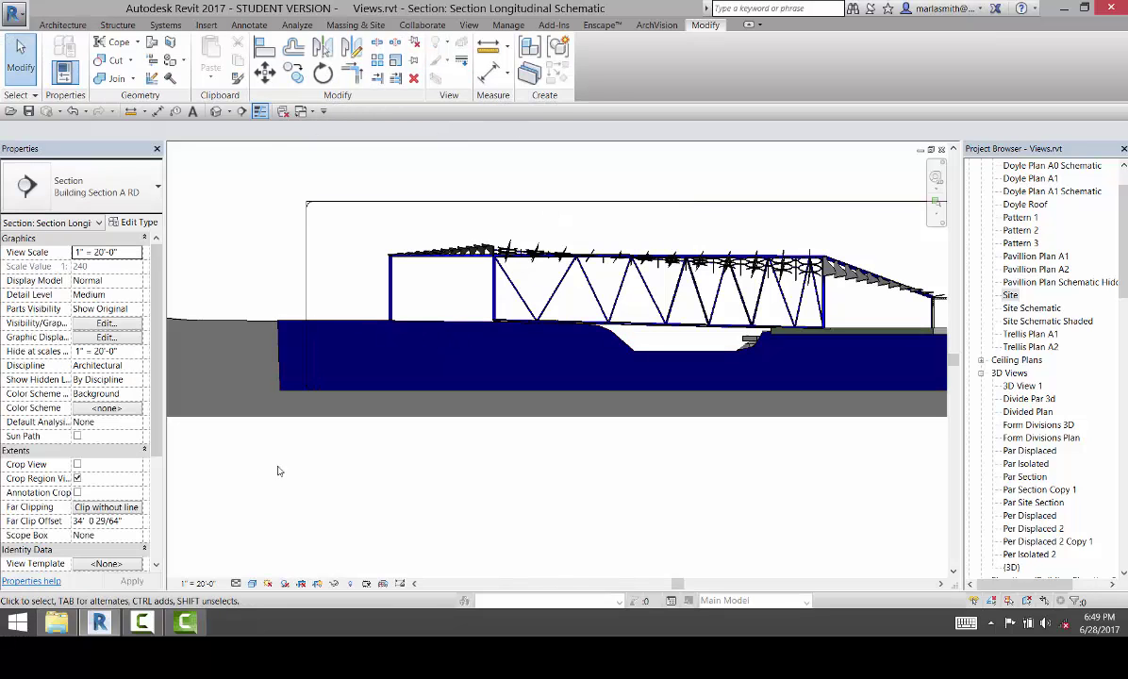
Examine how the finished cut extrusion sits beneath the bridge in the default 3D view.
click(216, 111)
scroll(509, 389, up, 5)
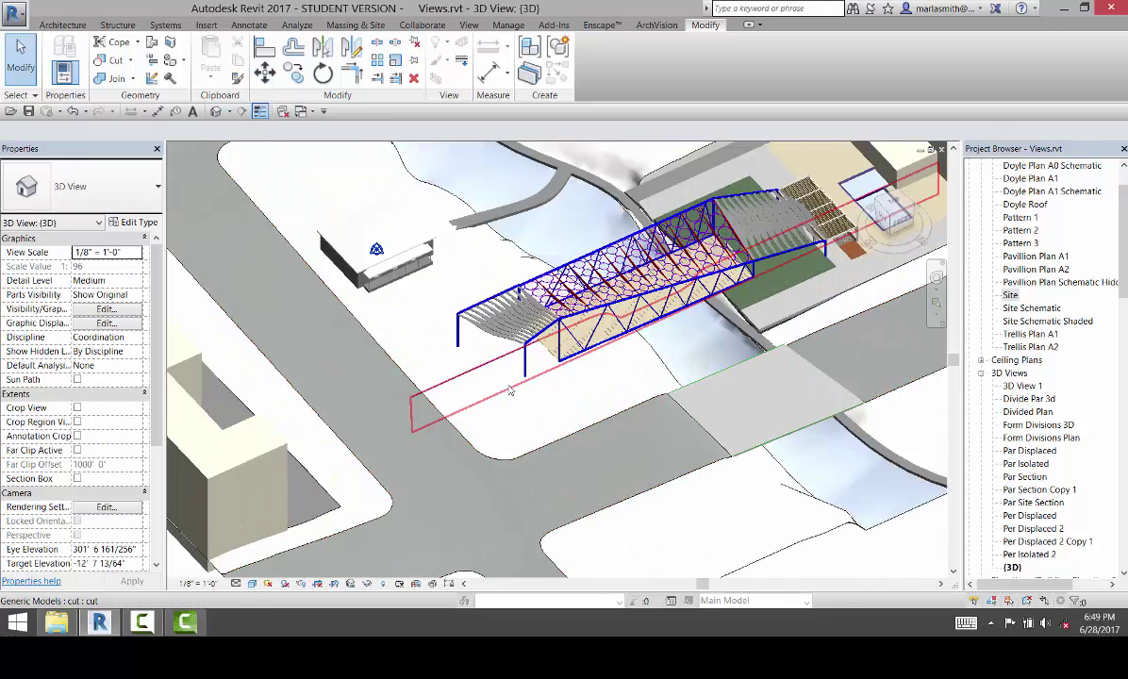
scroll(510, 390, up, 3)
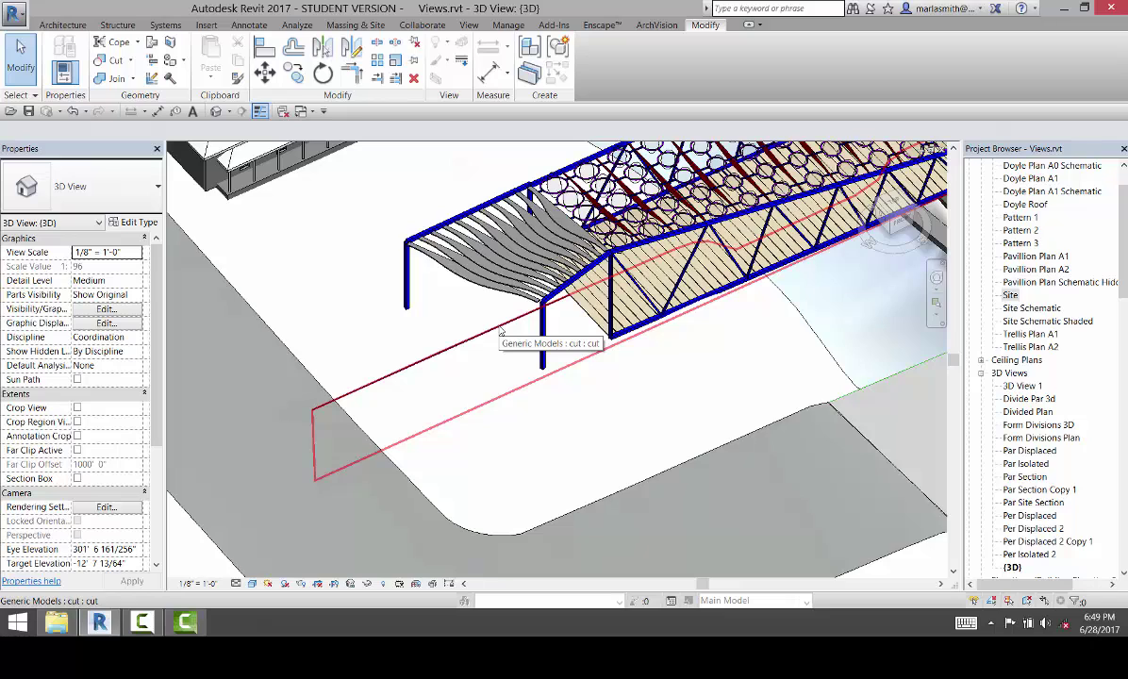
scroll(501, 331, down, 2)
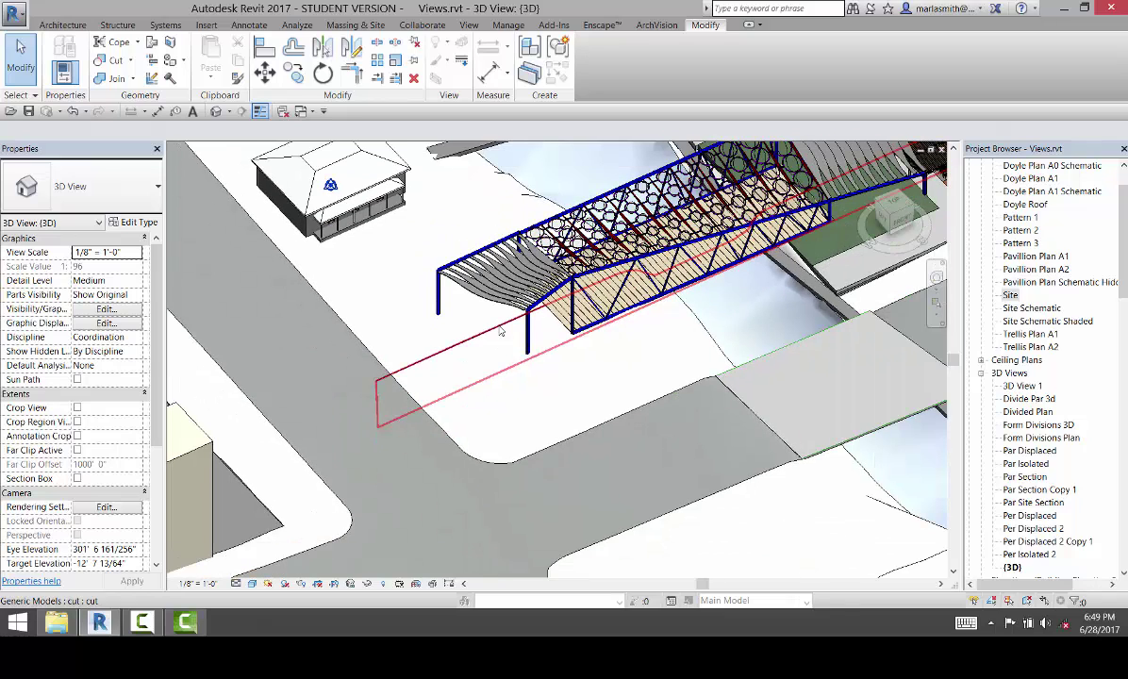
scroll(501, 331, down, 3)
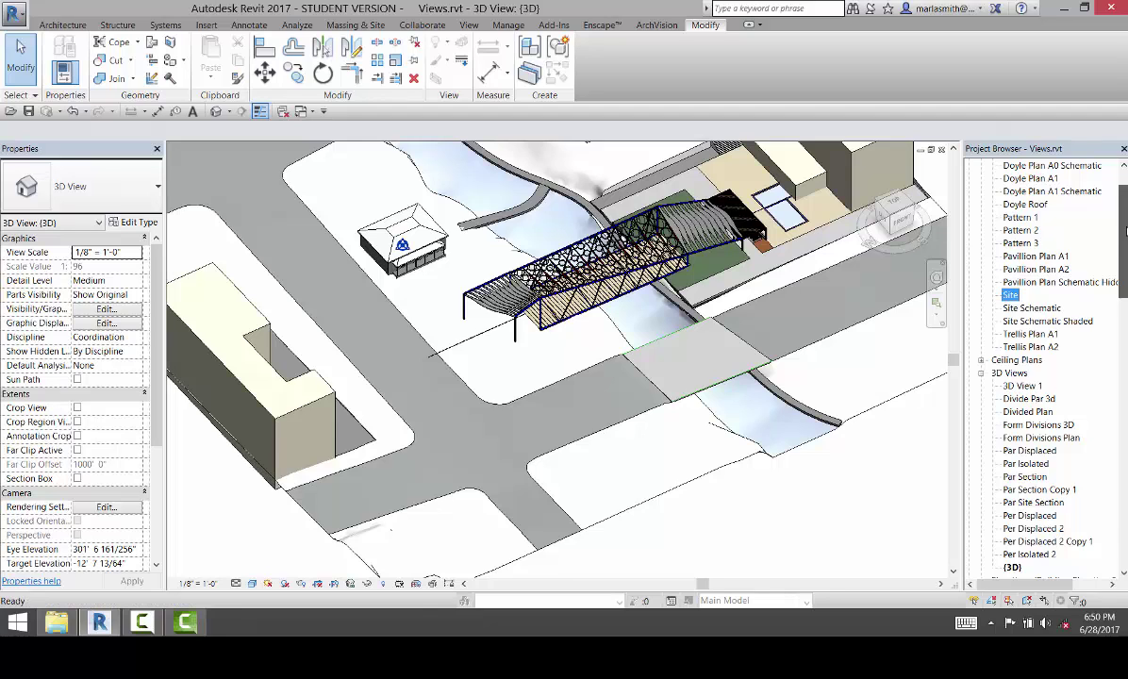
Open the Par Section 3D view and duplicate it.
drag(1125, 236, 1126, 221)
scroll(1126, 222, down, 3)
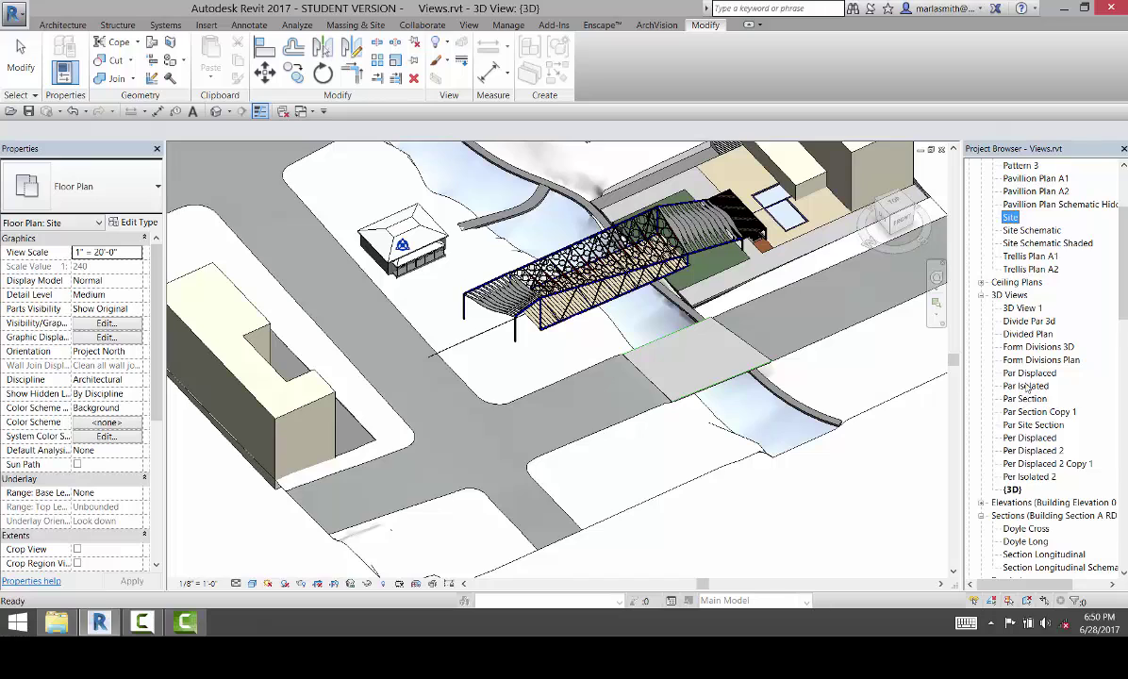
double_click(1024, 399)
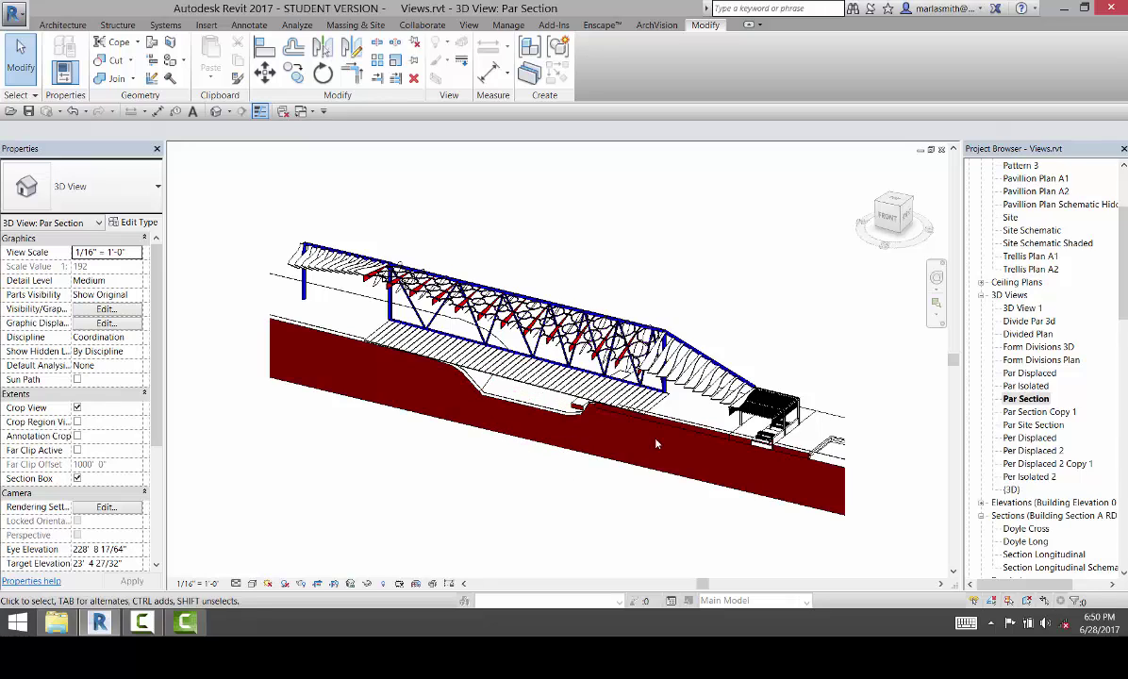
right_click(1030, 400)
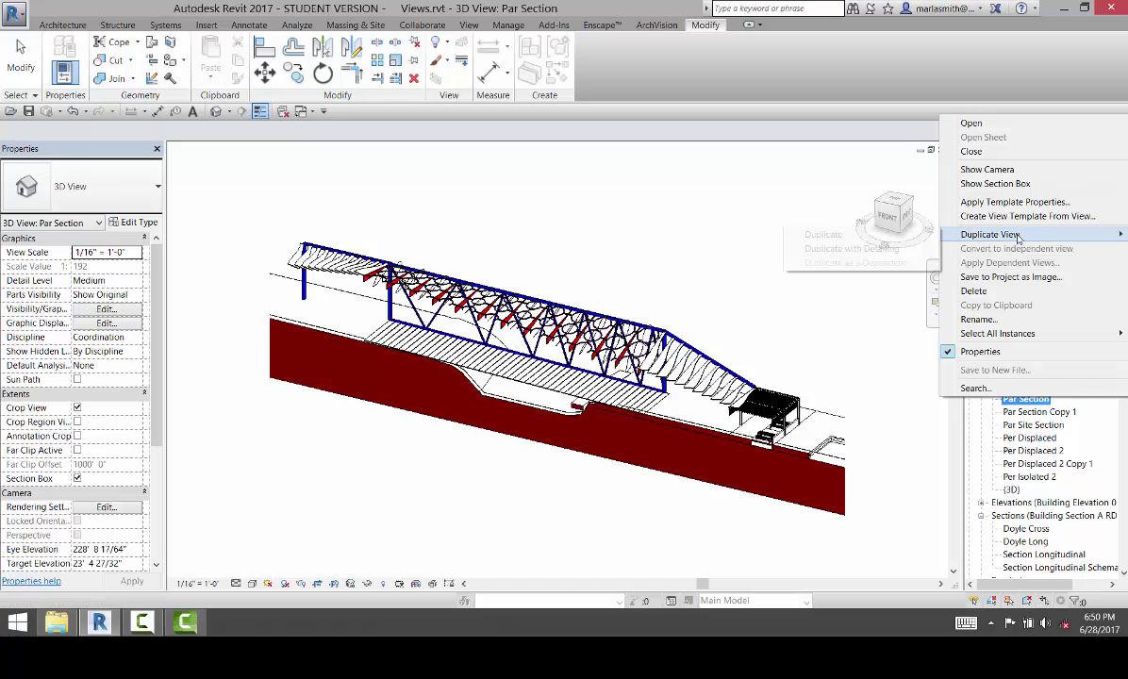
mouse_move(1000, 234)
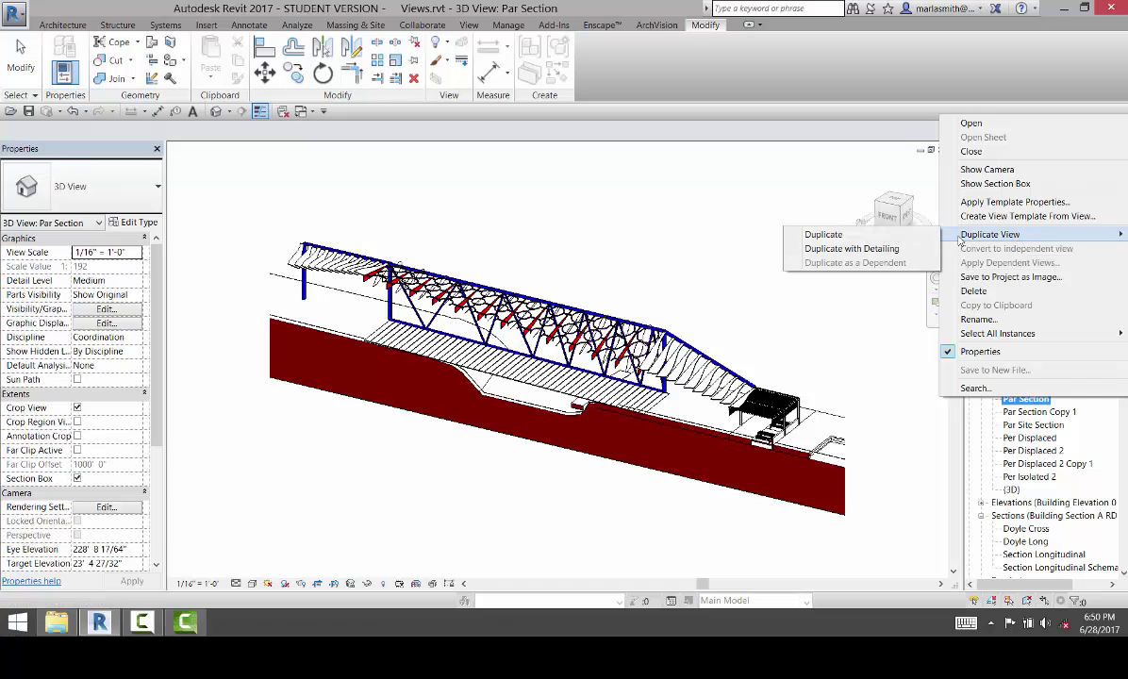
click(892, 238)
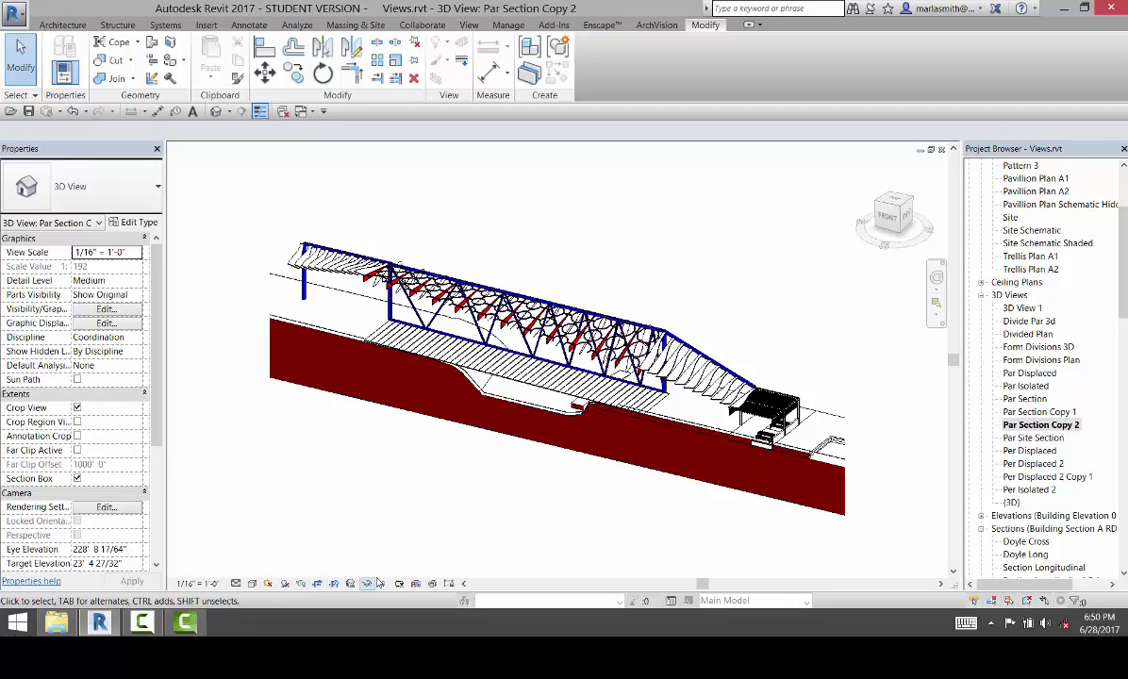
Reveal the hidden section box, shift its long cutting face slightly near the extrusion, and leave the reveal mode.
key(r)
key(h)
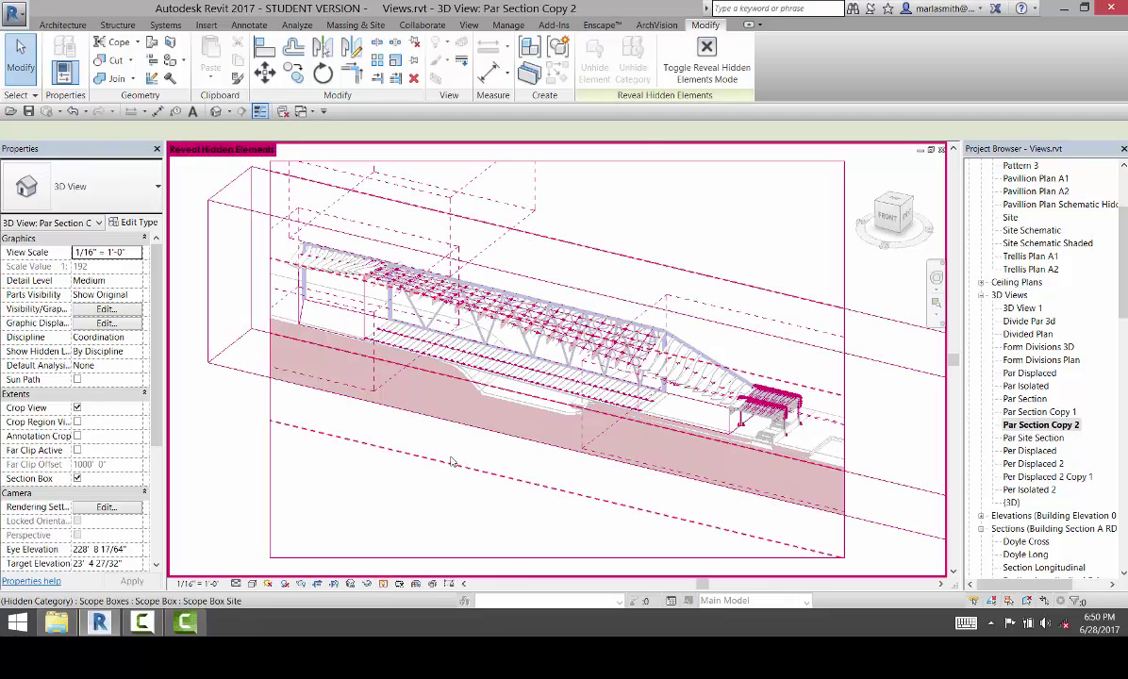
click(229, 371)
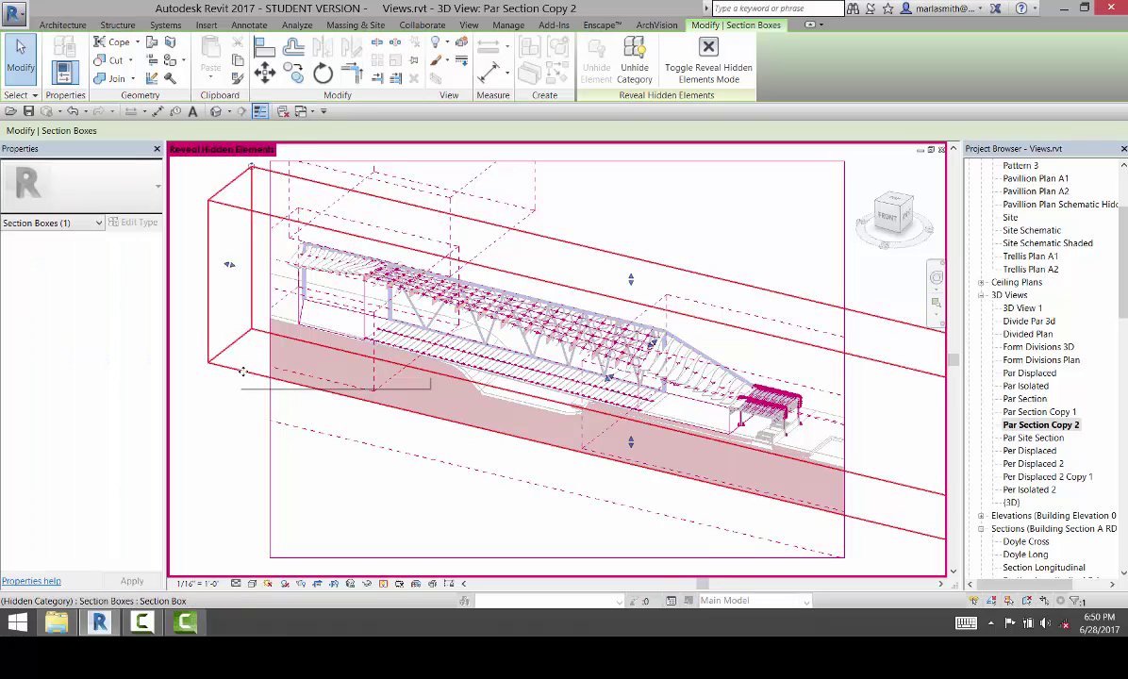
scroll(601, 387, up, 3)
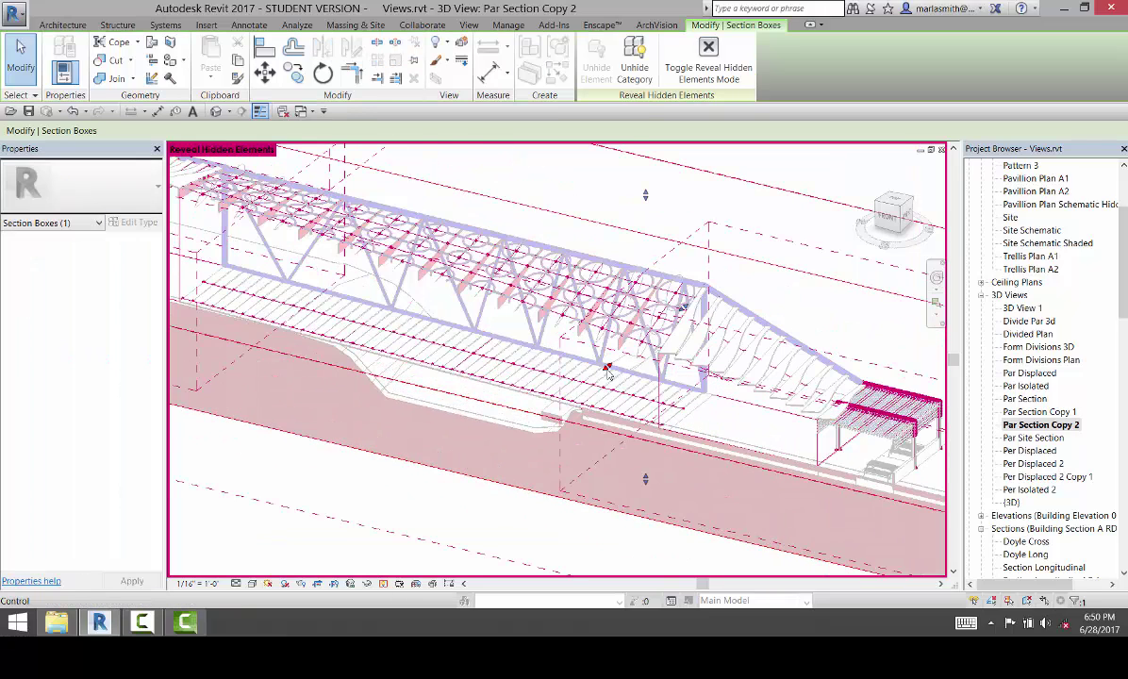
drag(604, 374, 604, 368)
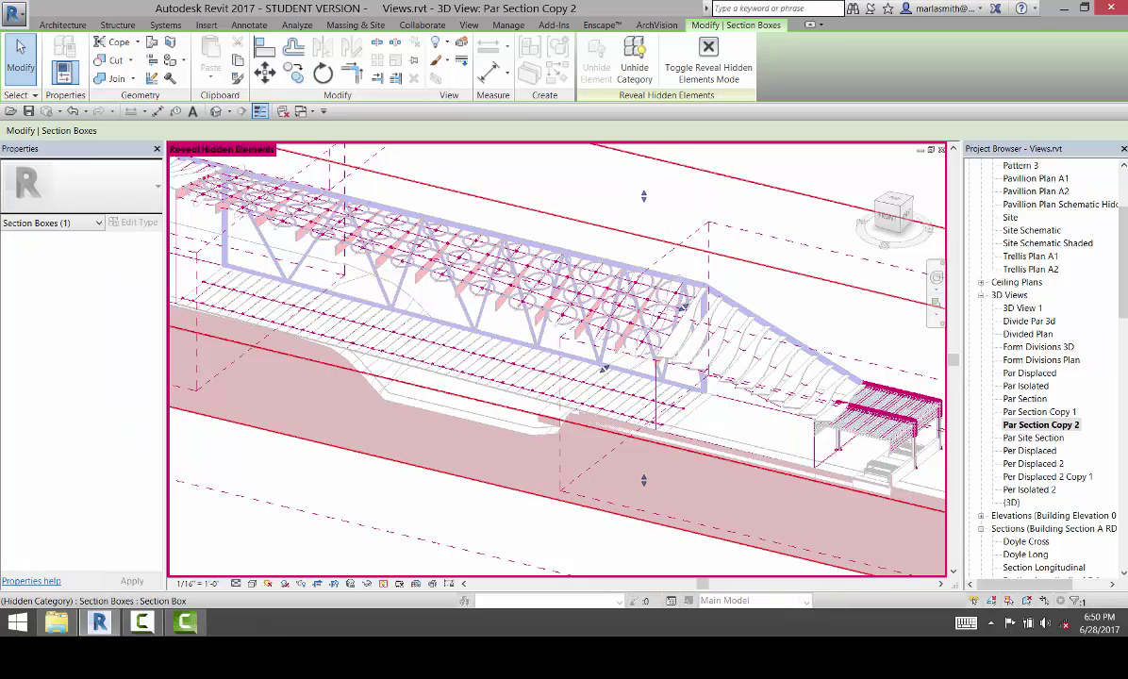
key(Escape)
scroll(578, 460, down, 3)
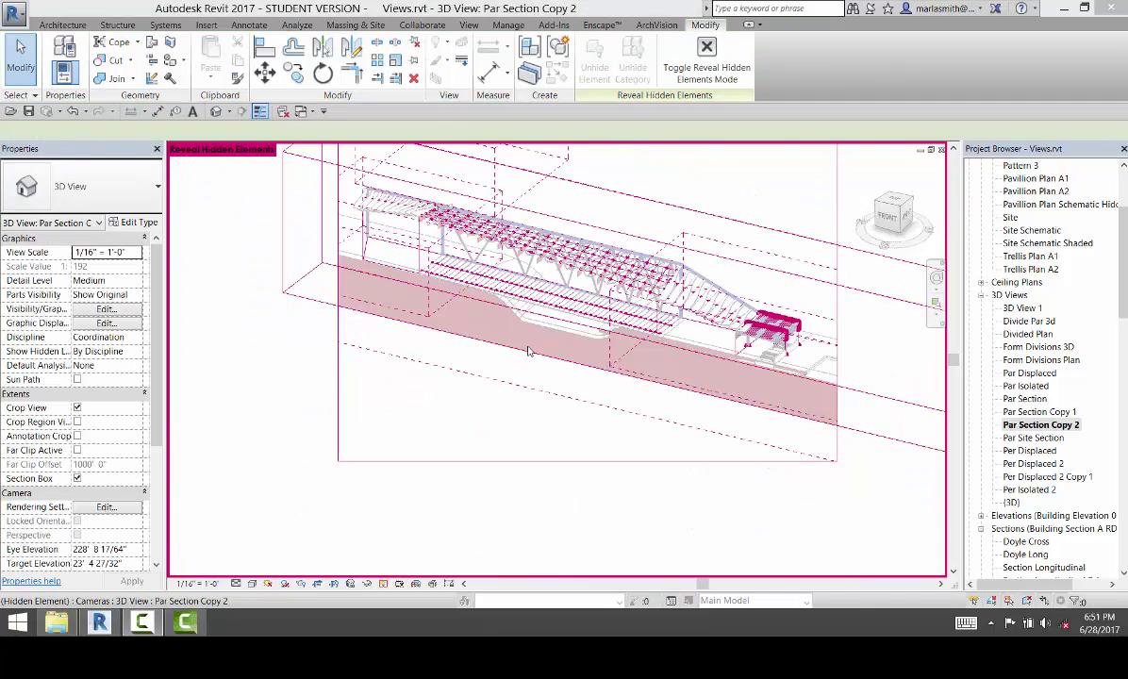
scroll(409, 332, up, 4)
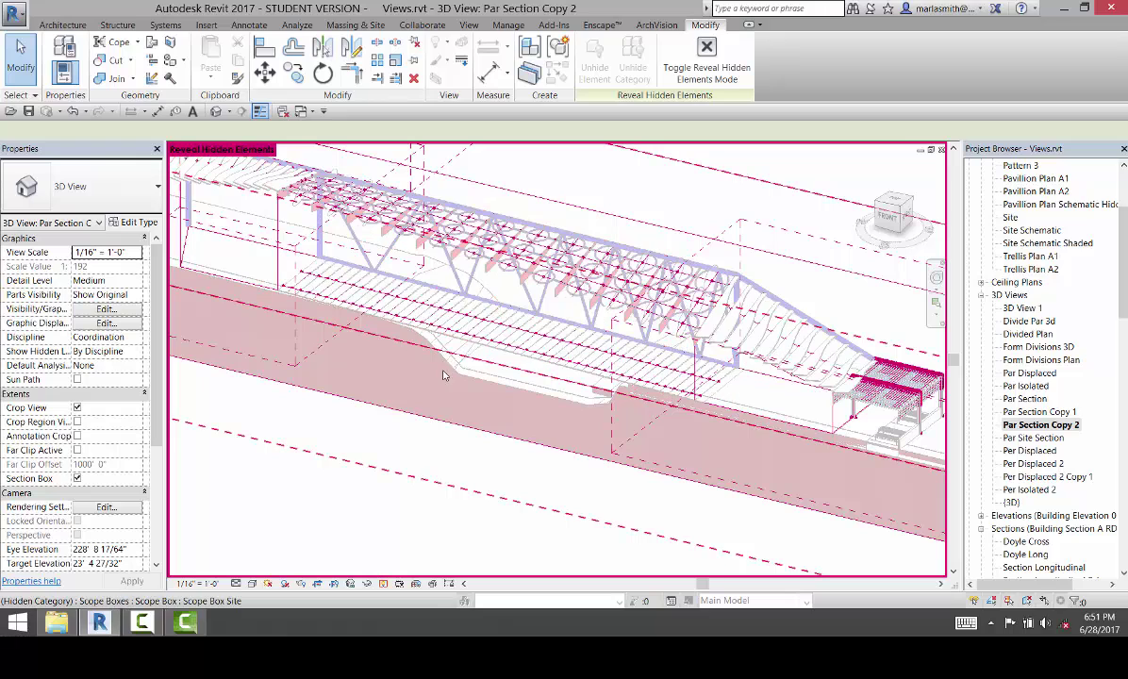
click(384, 585)
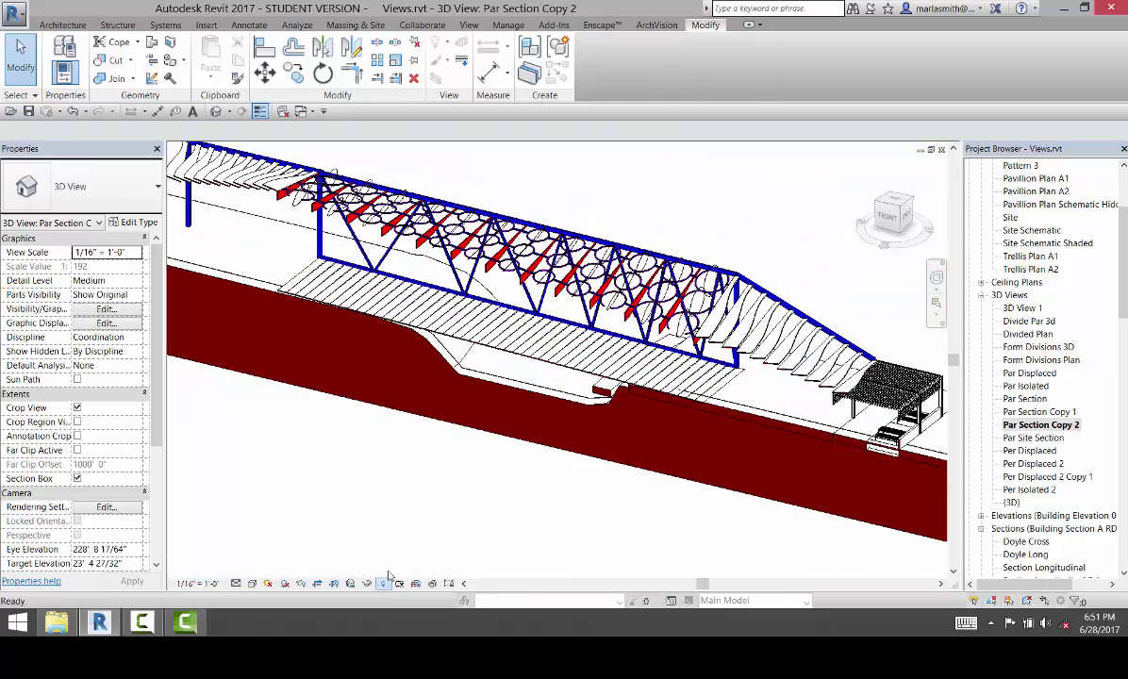
Temporarily isolate the cut extrusion in the duplicated section view and display it in a shaded visual style.
click(495, 403)
scroll(528, 481, down, 3)
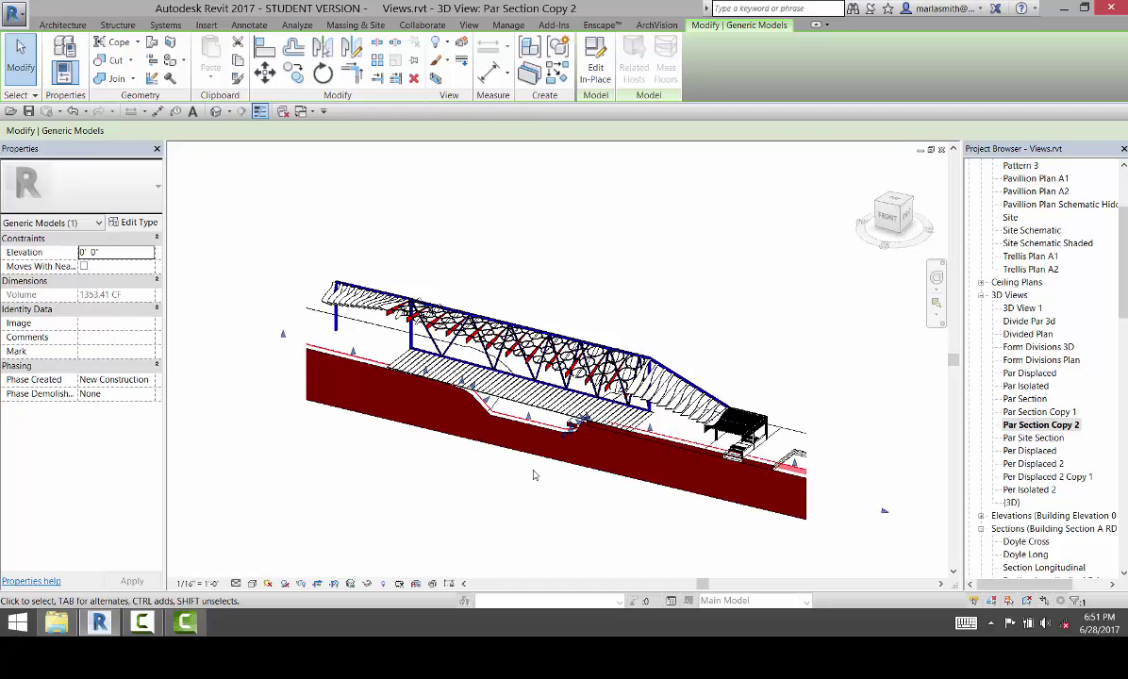
scroll(533, 475, up, 2)
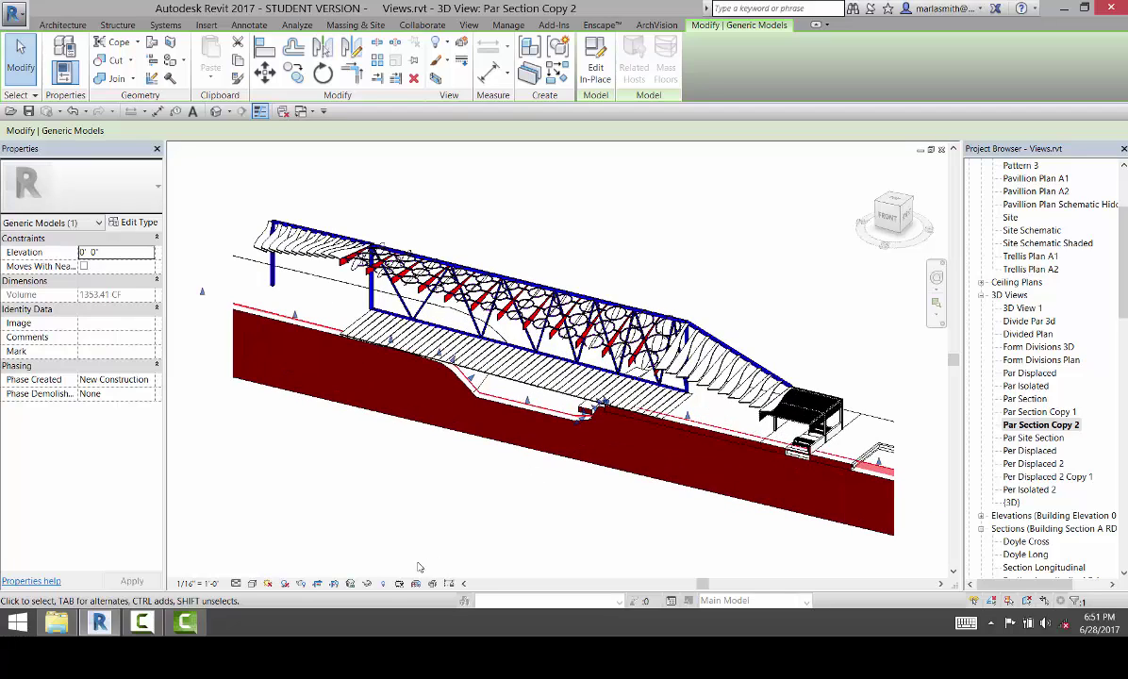
click(367, 584)
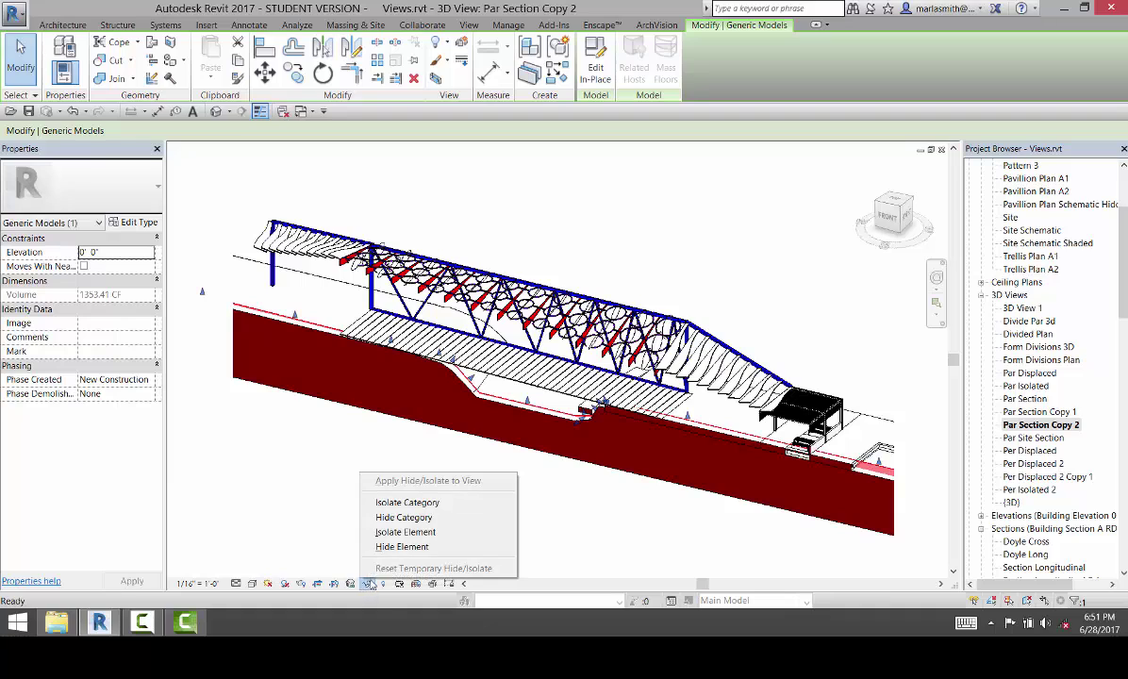
click(396, 537)
click(387, 475)
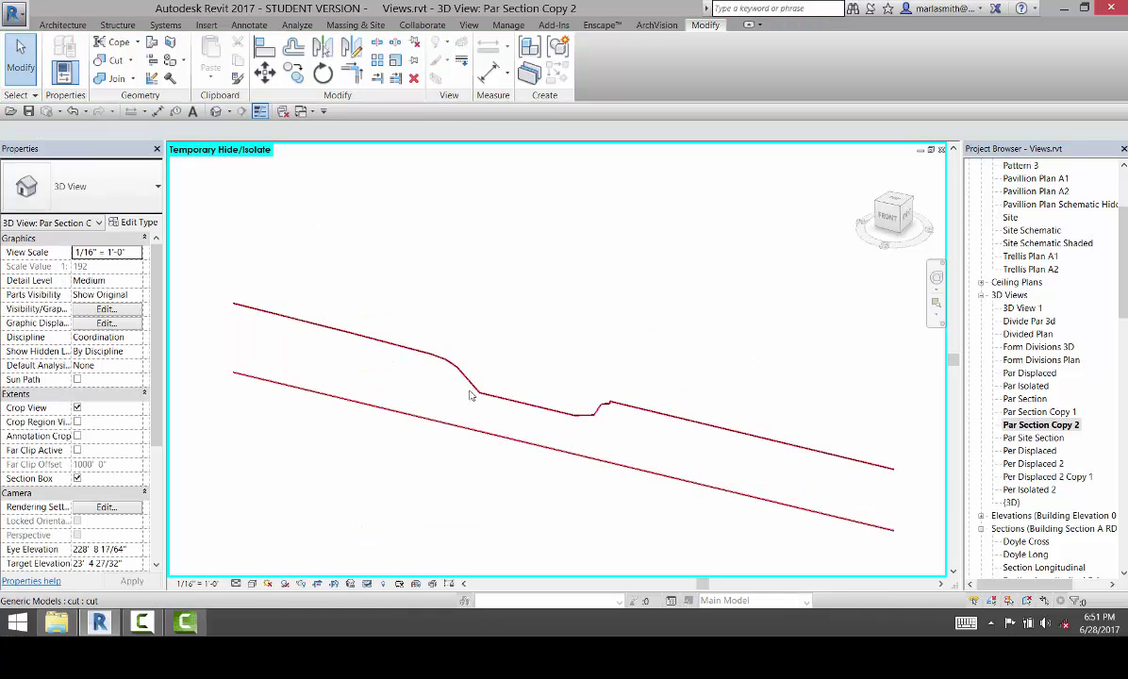
click(268, 584)
click(268, 490)
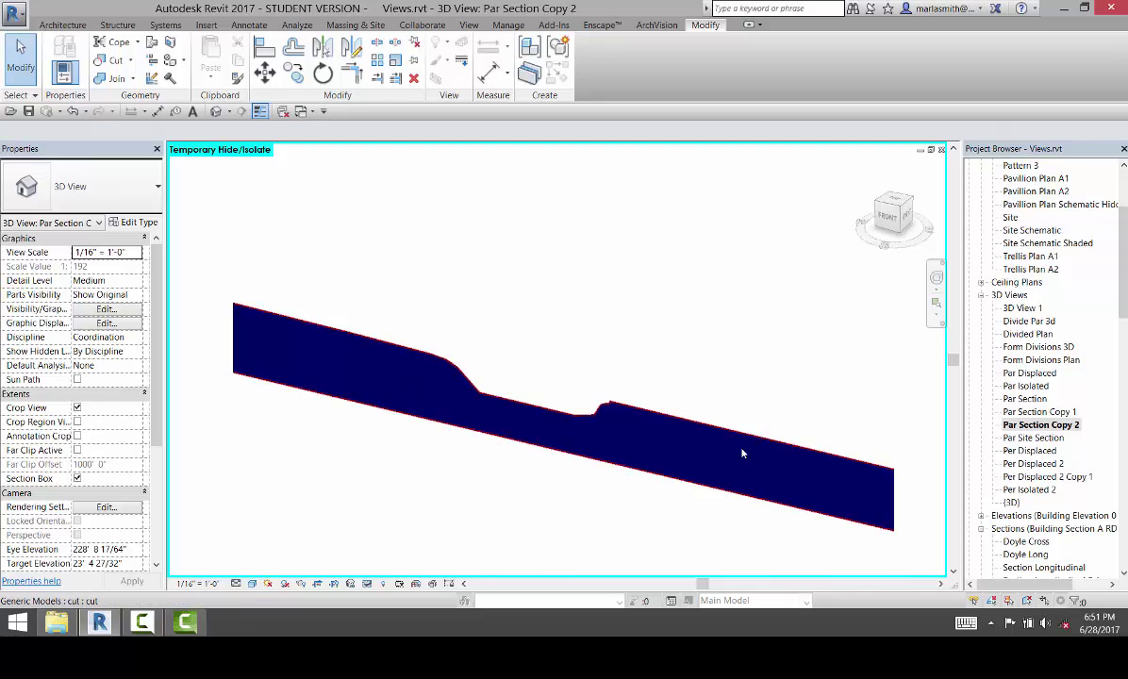
Display the isolated extrusion in the Hidden Line visual style and check the view's Visibility/Graphic Overrides without changing them.
click(253, 584)
click(283, 509)
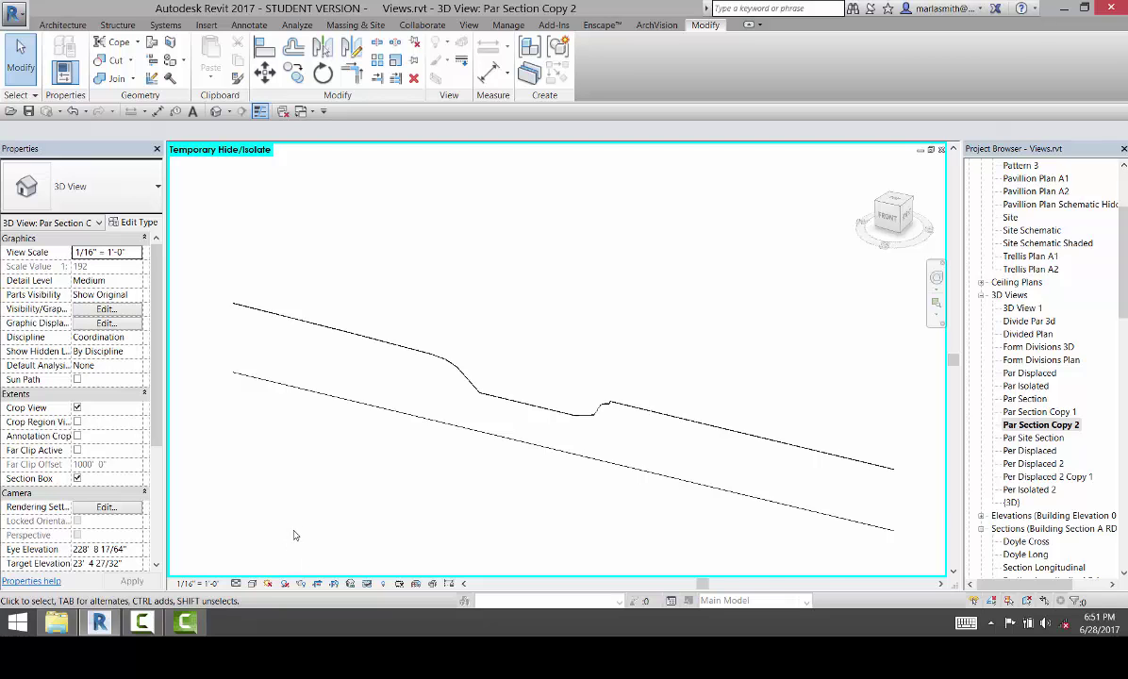
key(v)
key(g)
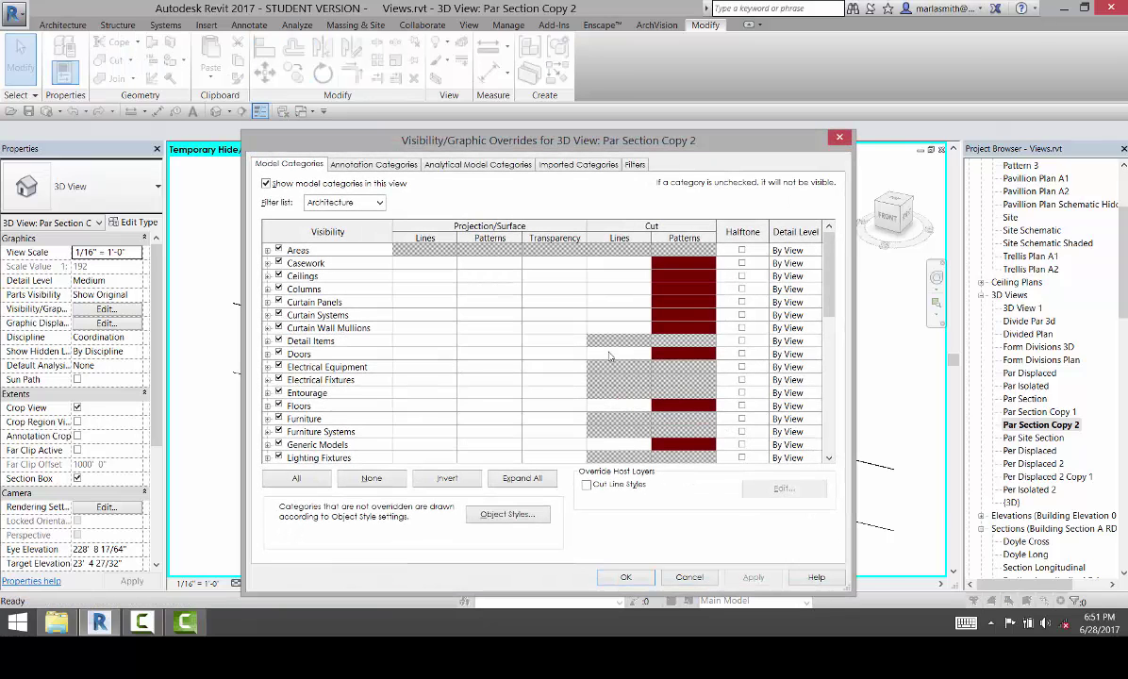
click(691, 581)
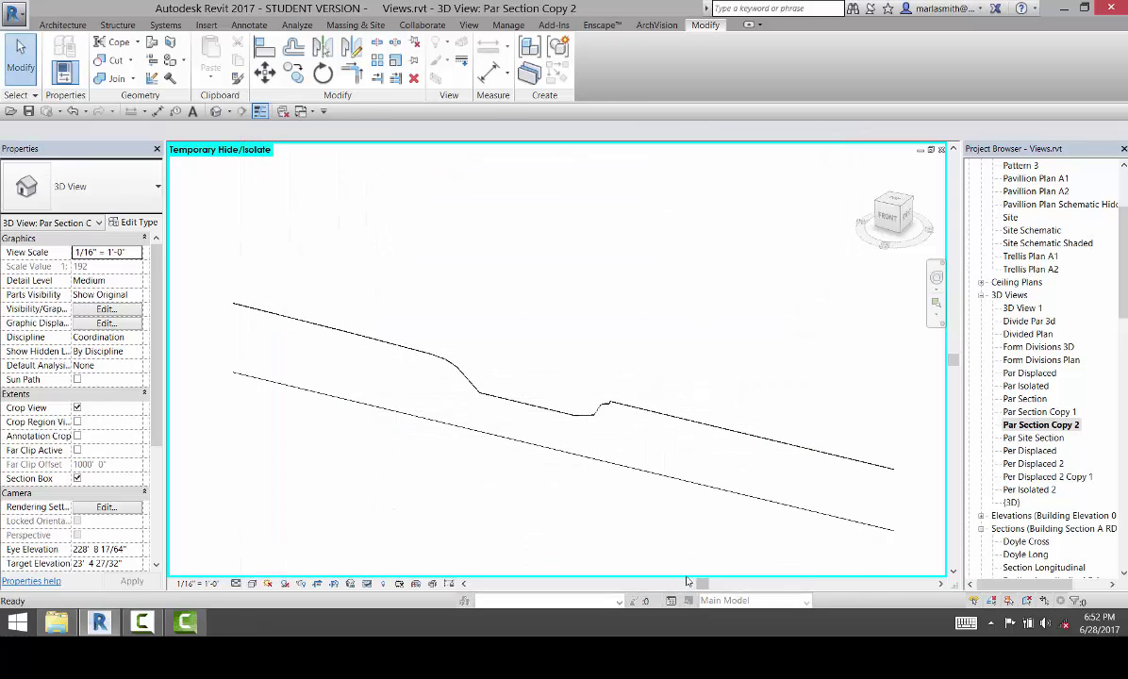
Edit the cut extrusion in place and give its Scut material a Solid fill surface pattern.
click(647, 415)
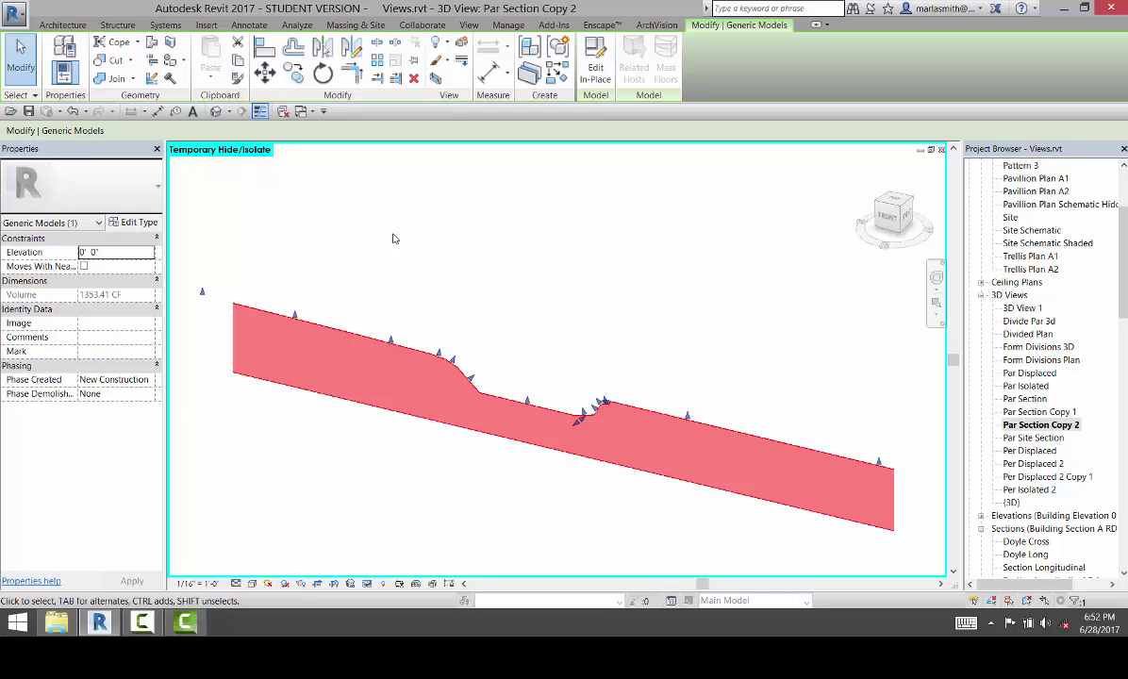
click(596, 66)
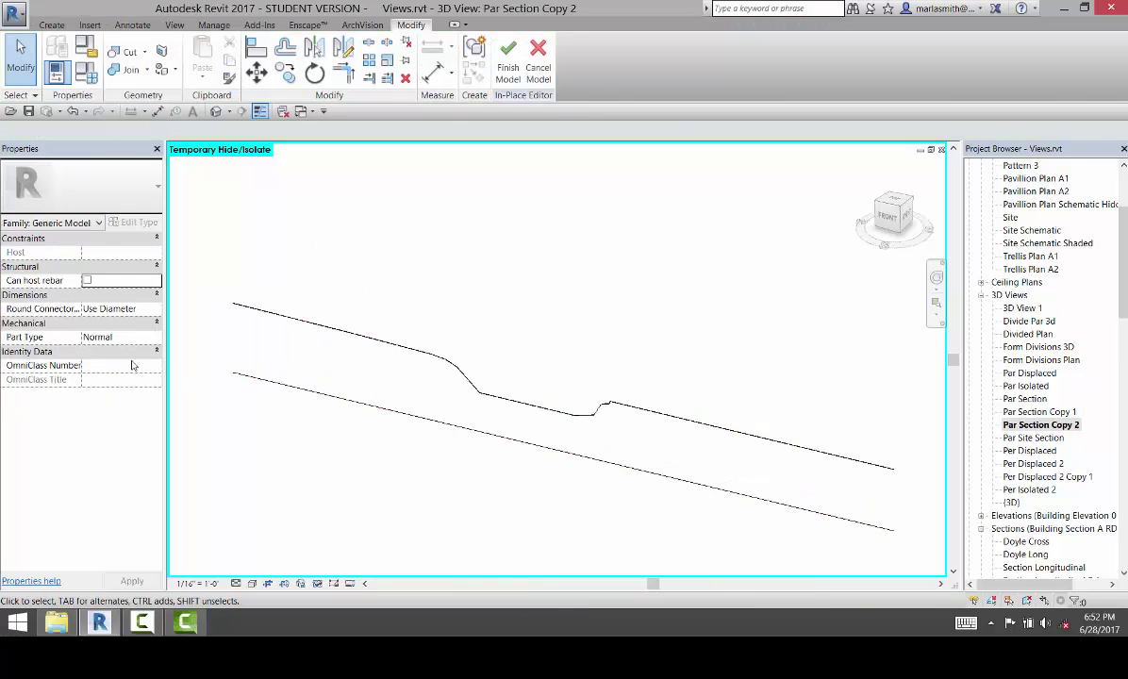
click(297, 389)
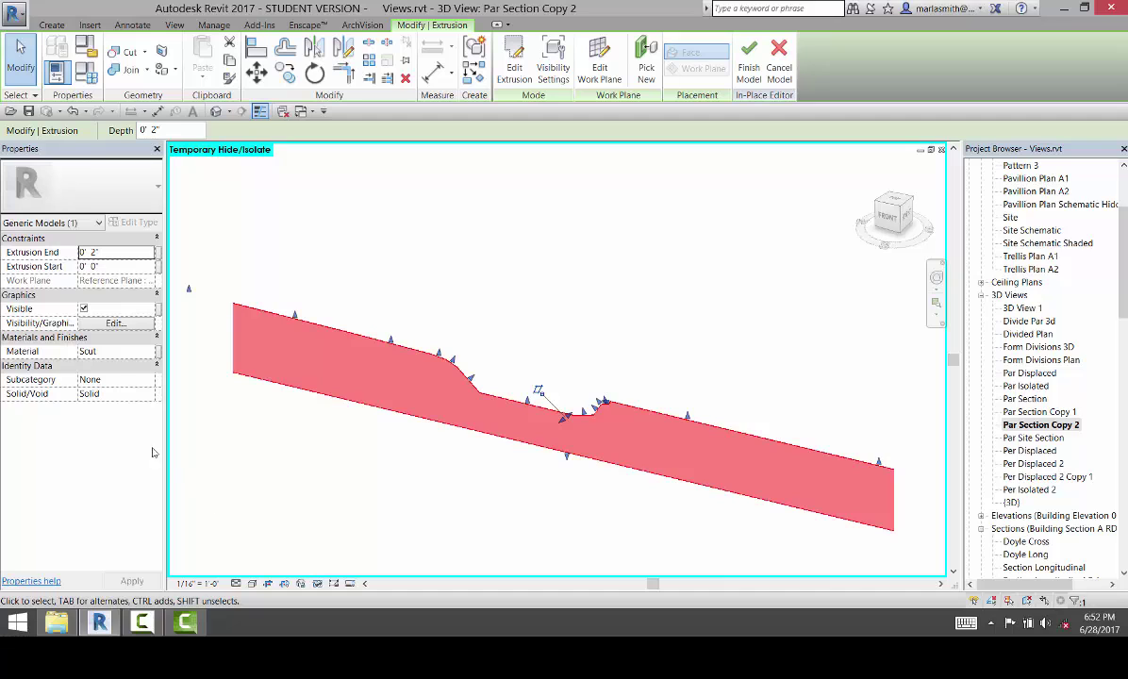
click(152, 352)
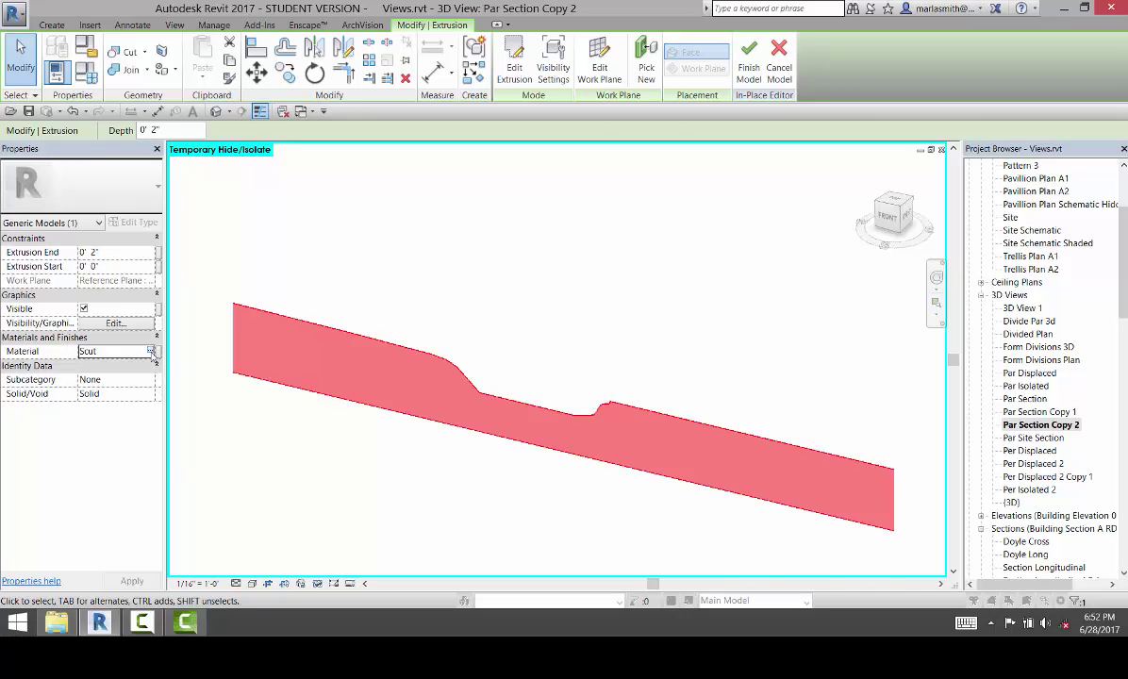
click(151, 351)
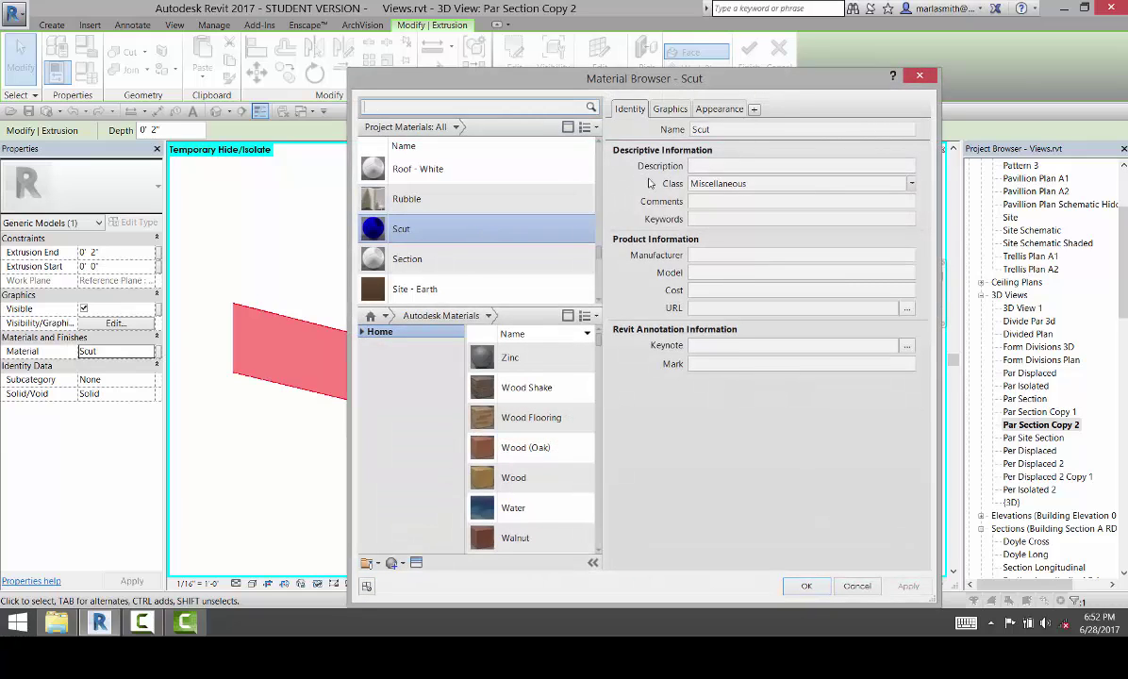
click(671, 109)
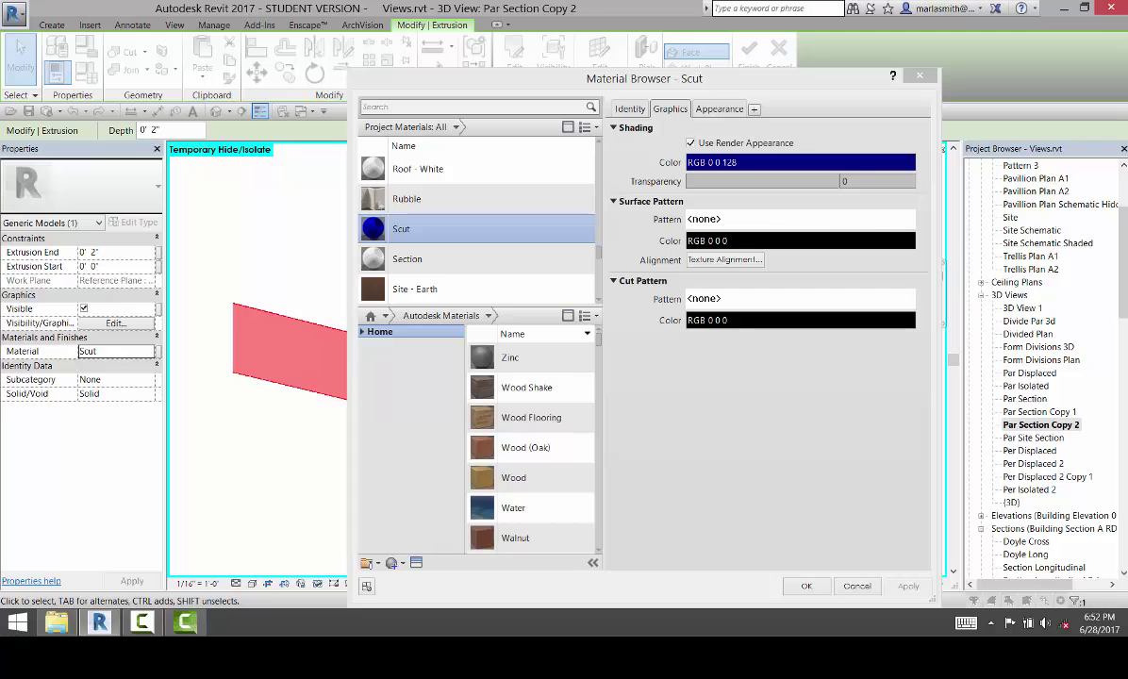
click(755, 219)
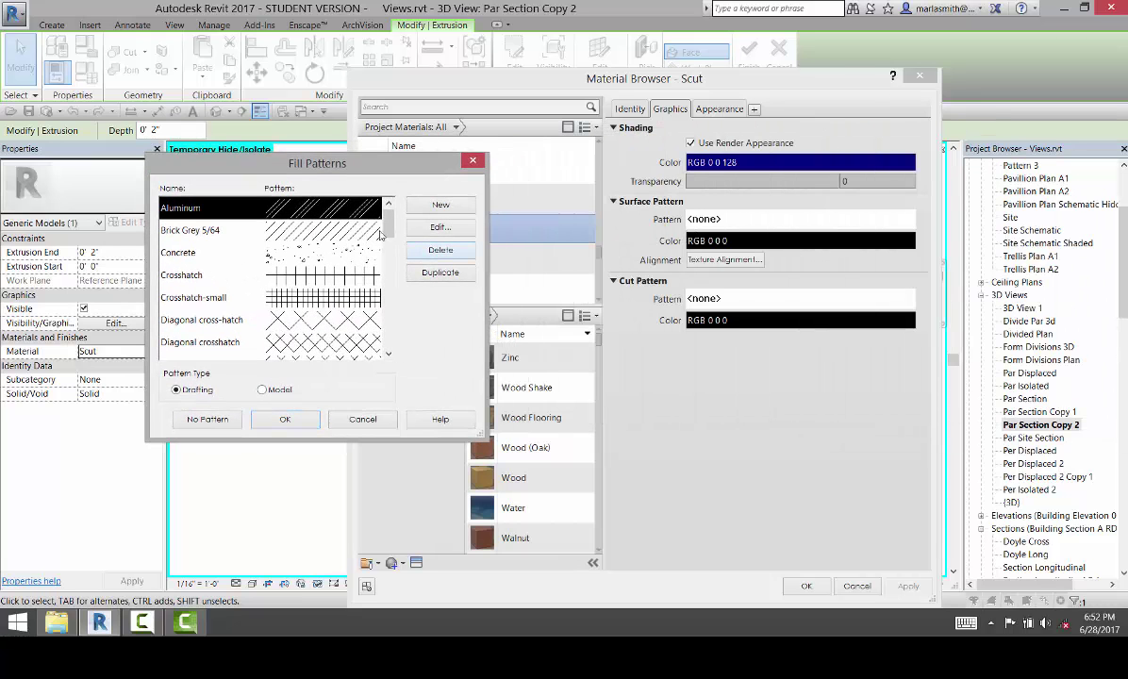
drag(387, 231, 386, 319)
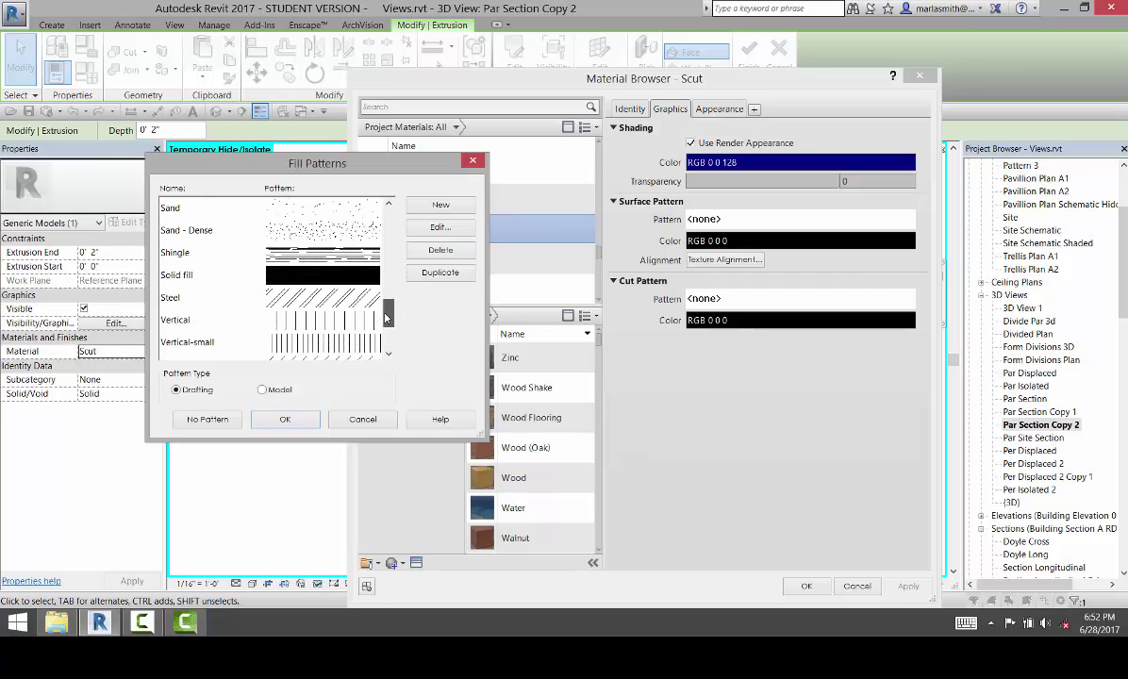
click(321, 274)
click(285, 418)
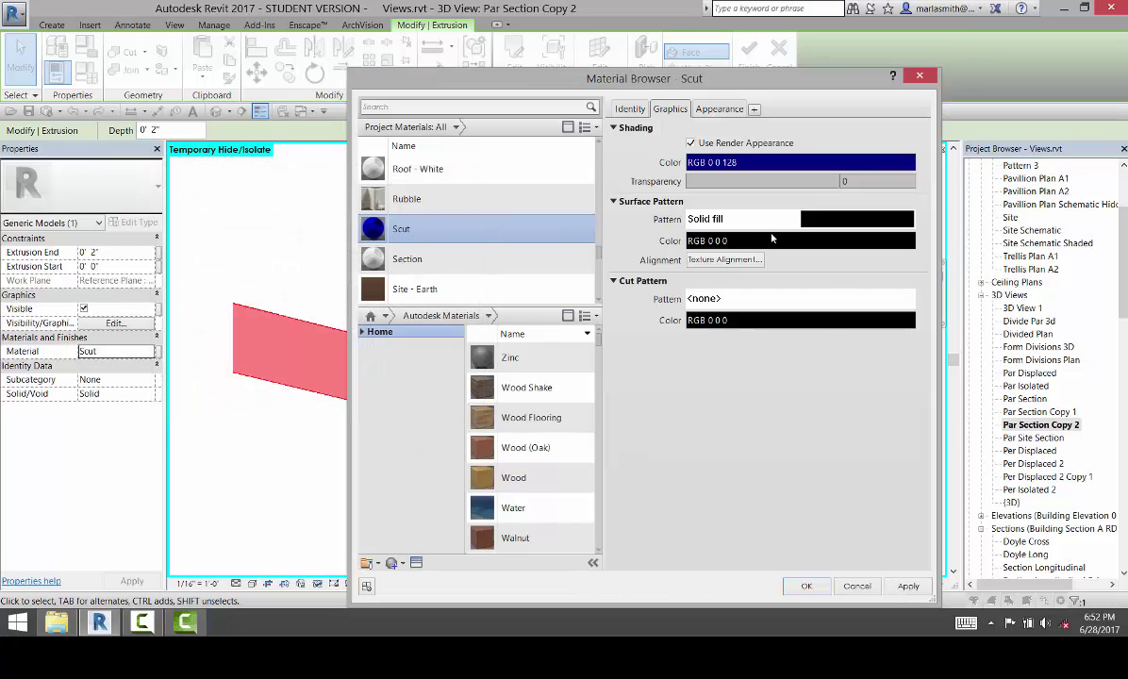
Set the Scut material's surface pattern color to RGB 0 64 128 and apply it to the extrusion.
click(772, 240)
click(562, 265)
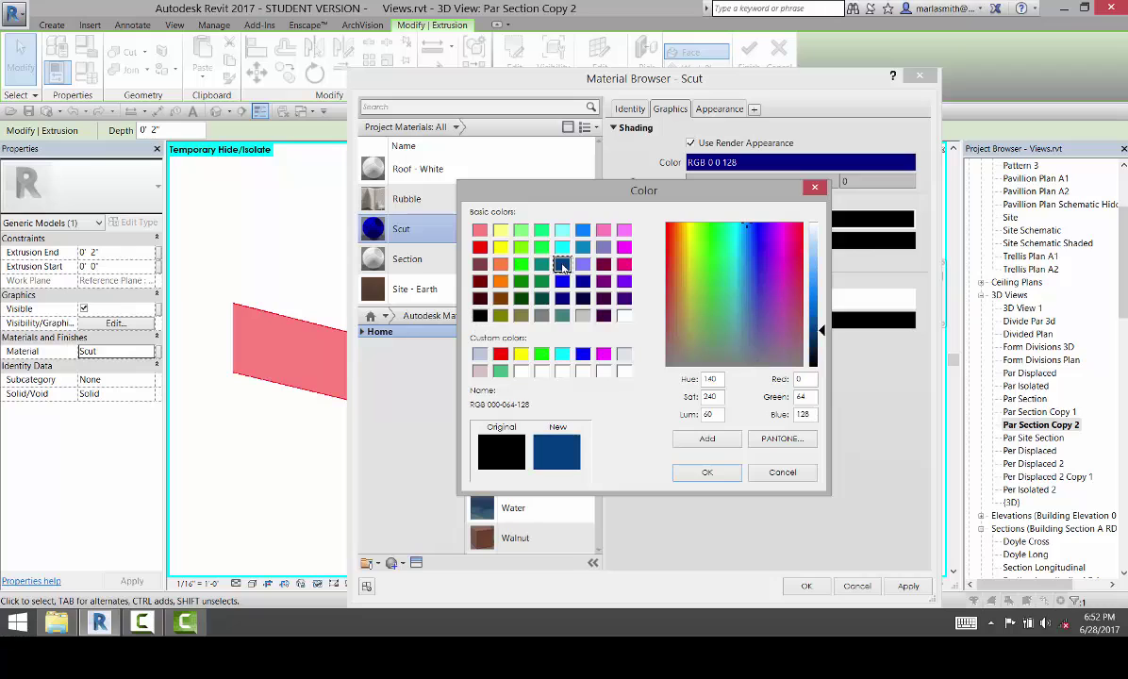
click(710, 471)
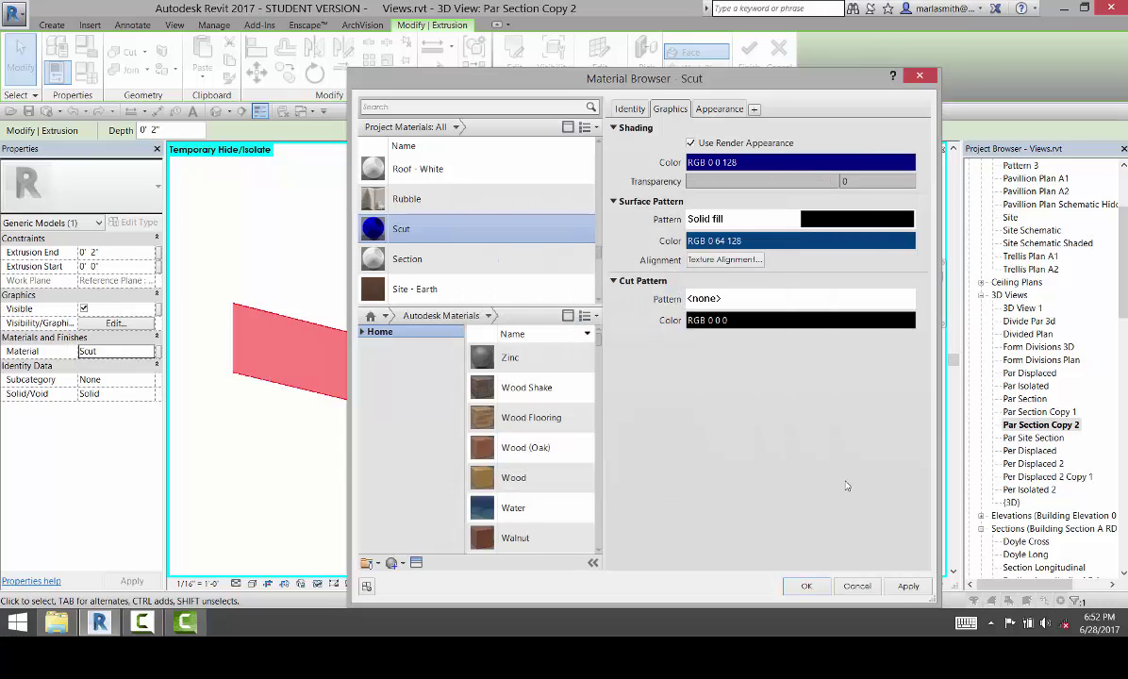
click(811, 587)
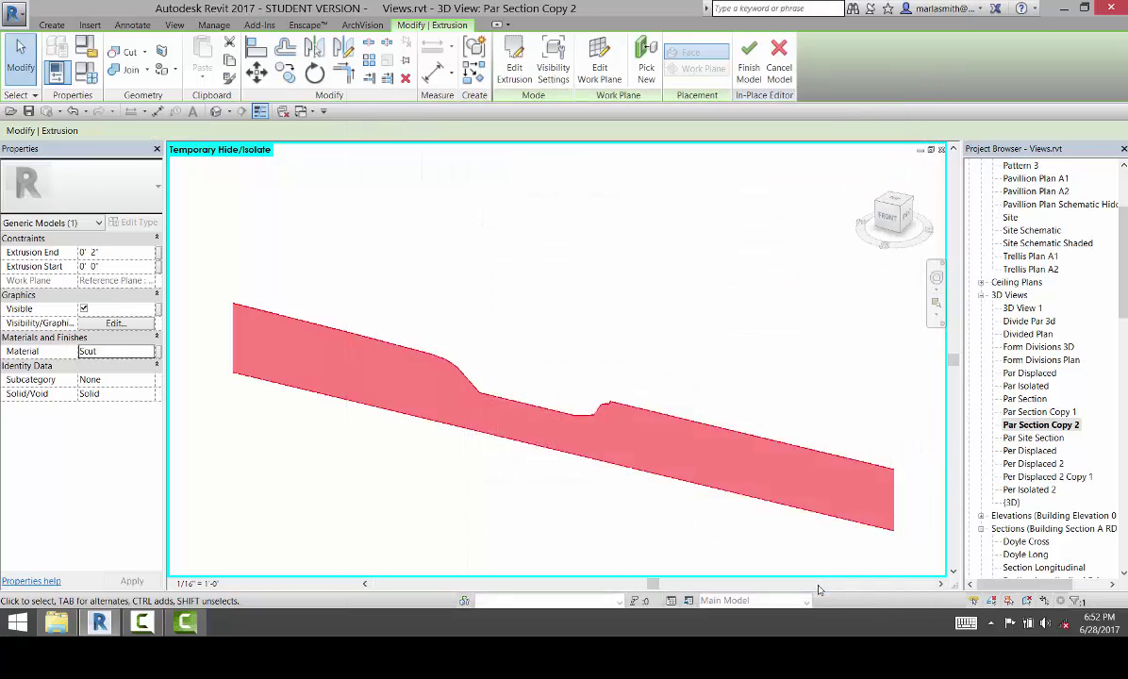
click(491, 522)
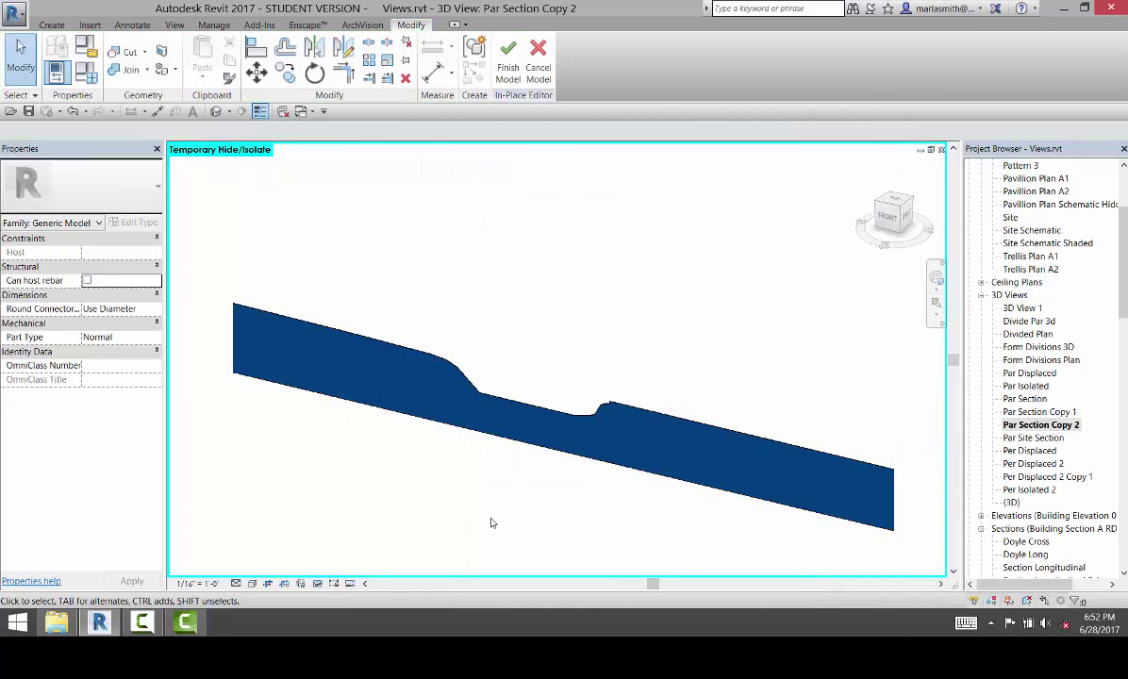
Show the crop region around the extrusion and finish the in-place model.
scroll(491, 523, down, 2)
scroll(494, 535, up, 3)
scroll(492, 539, down, 2)
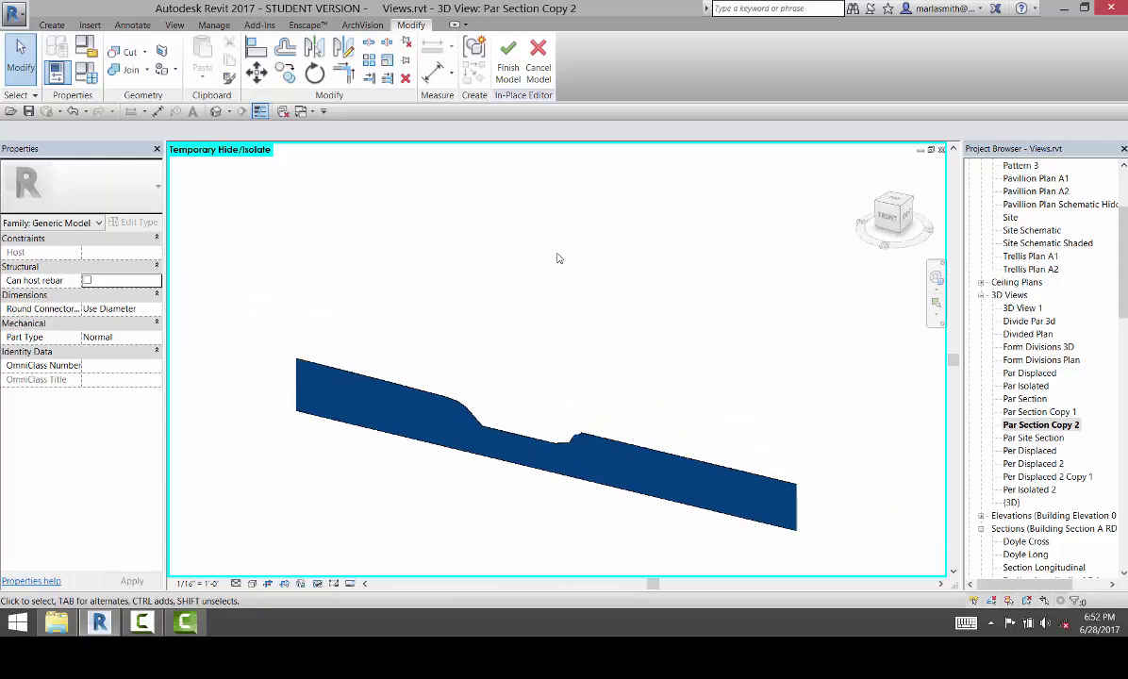
scroll(557, 258, down, 2)
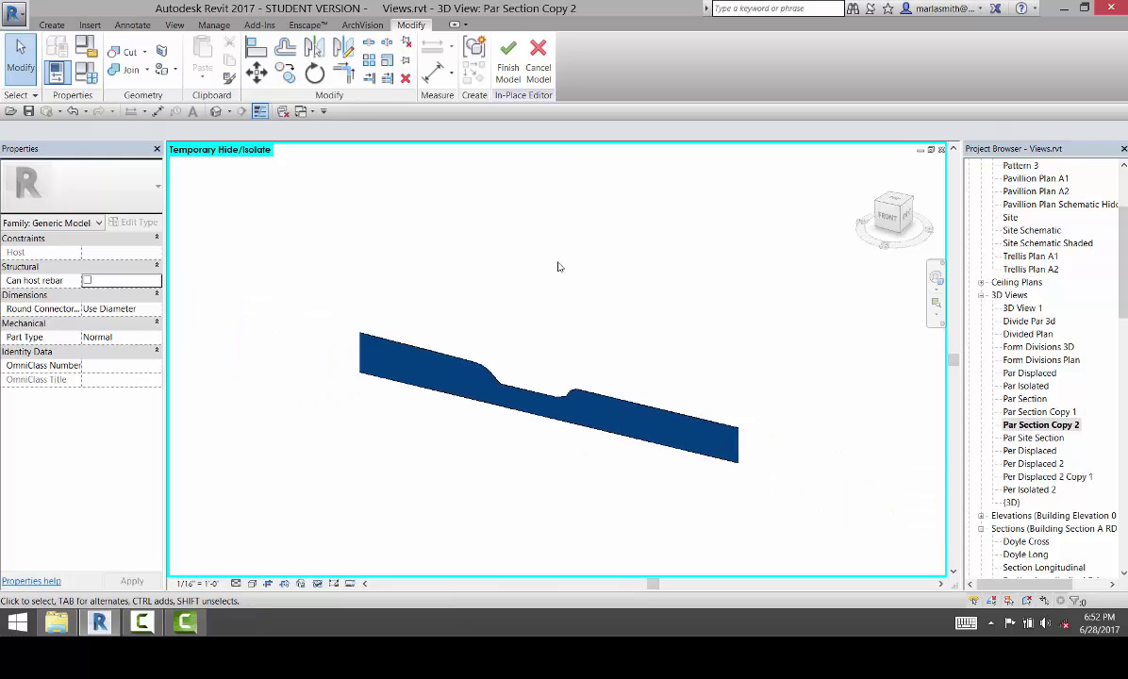
scroll(464, 481, up, 1)
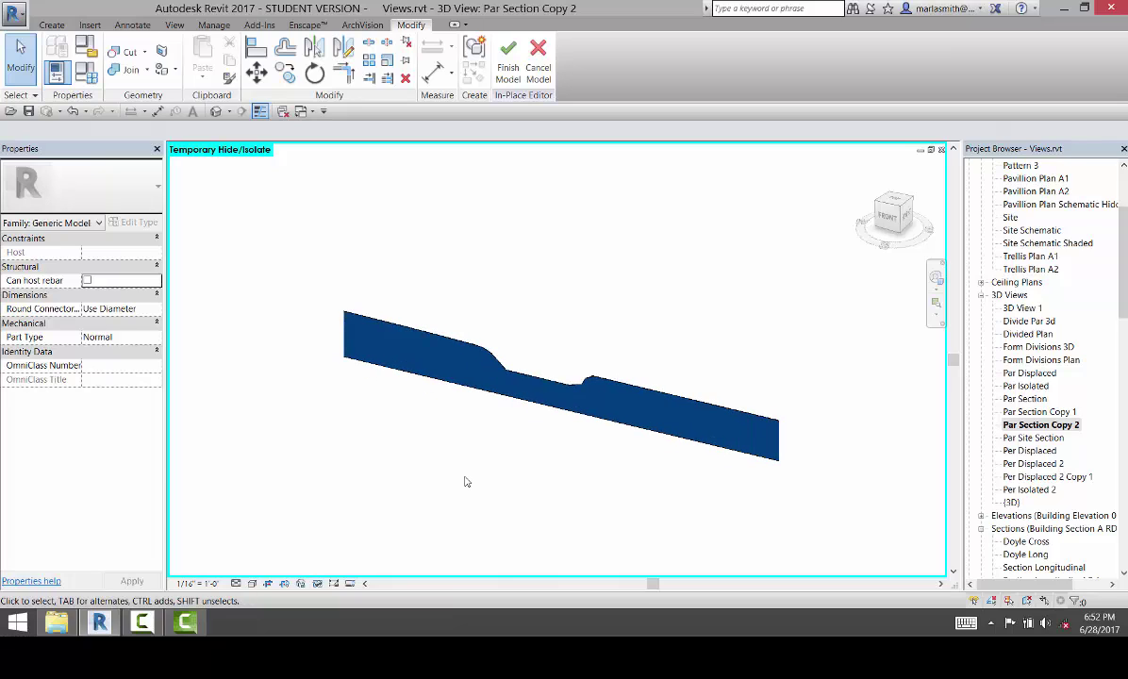
scroll(464, 481, up, 1)
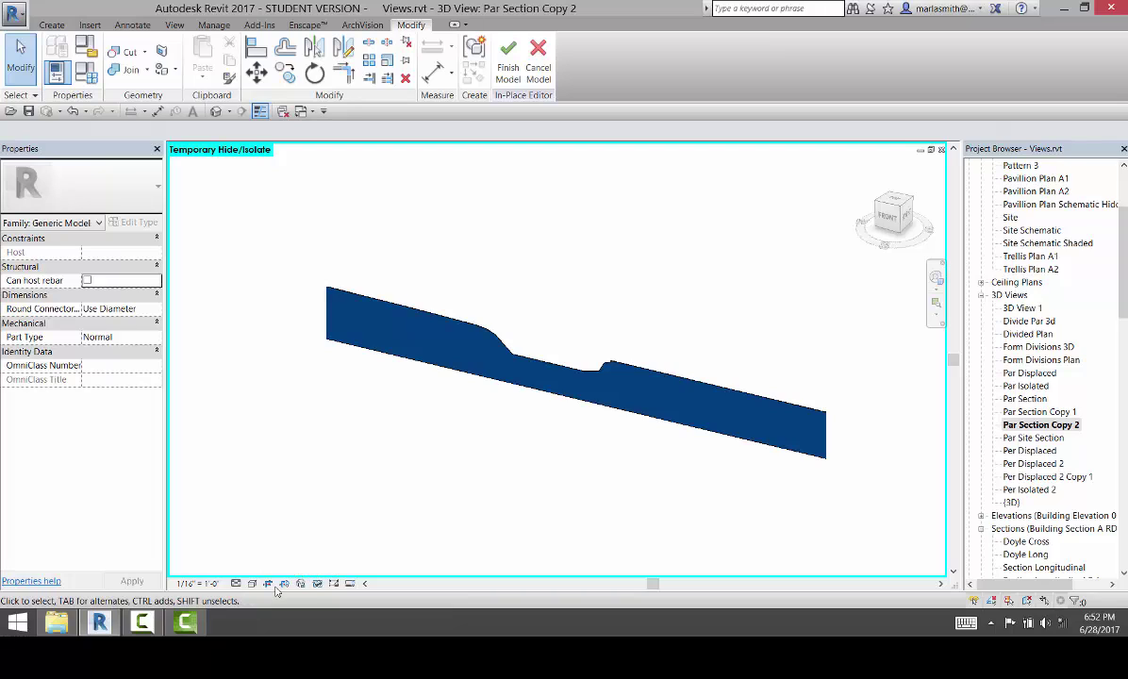
click(333, 584)
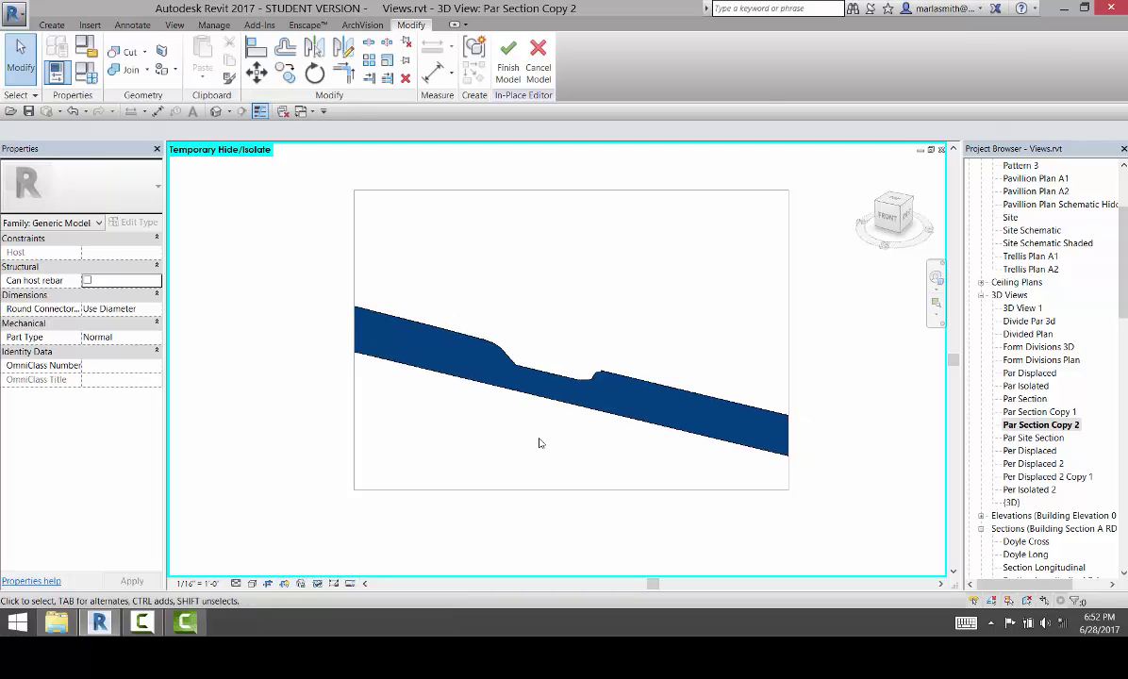
scroll(539, 443, down, 1)
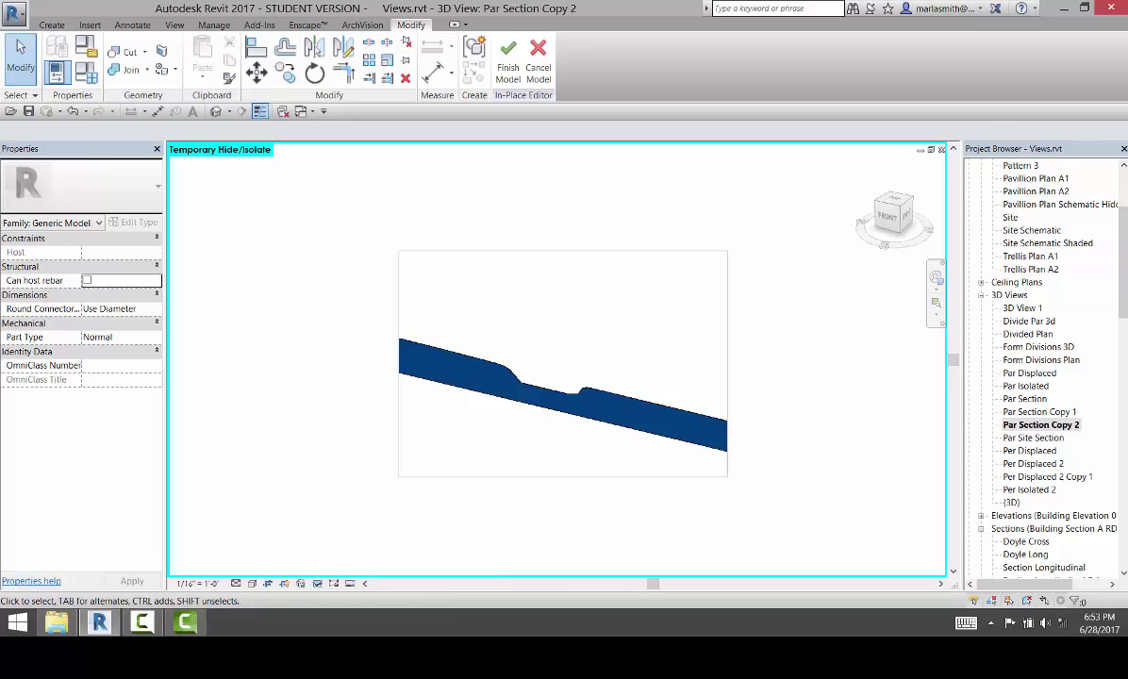
click(509, 68)
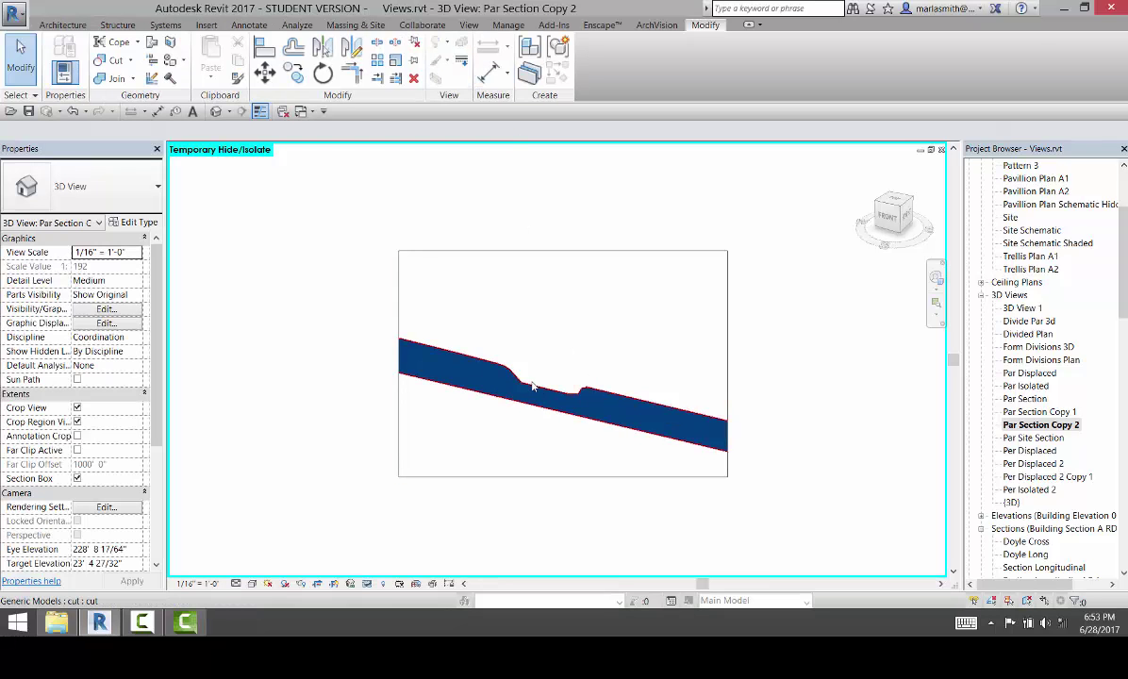
Tighten the upper and lower edges of the crop region around the extrusion.
click(552, 251)
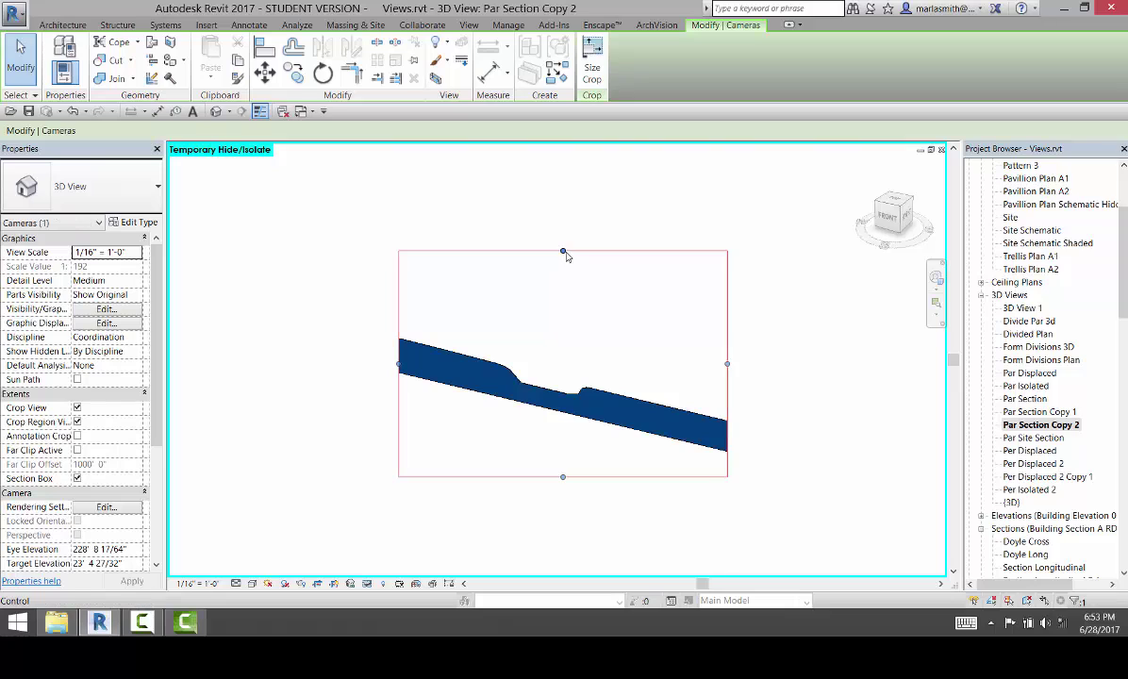
drag(566, 256, 563, 321)
mouse_move(563, 476)
mouse_down()
mouse_move(565, 451)
mouse_move(565, 465)
mouse_up()
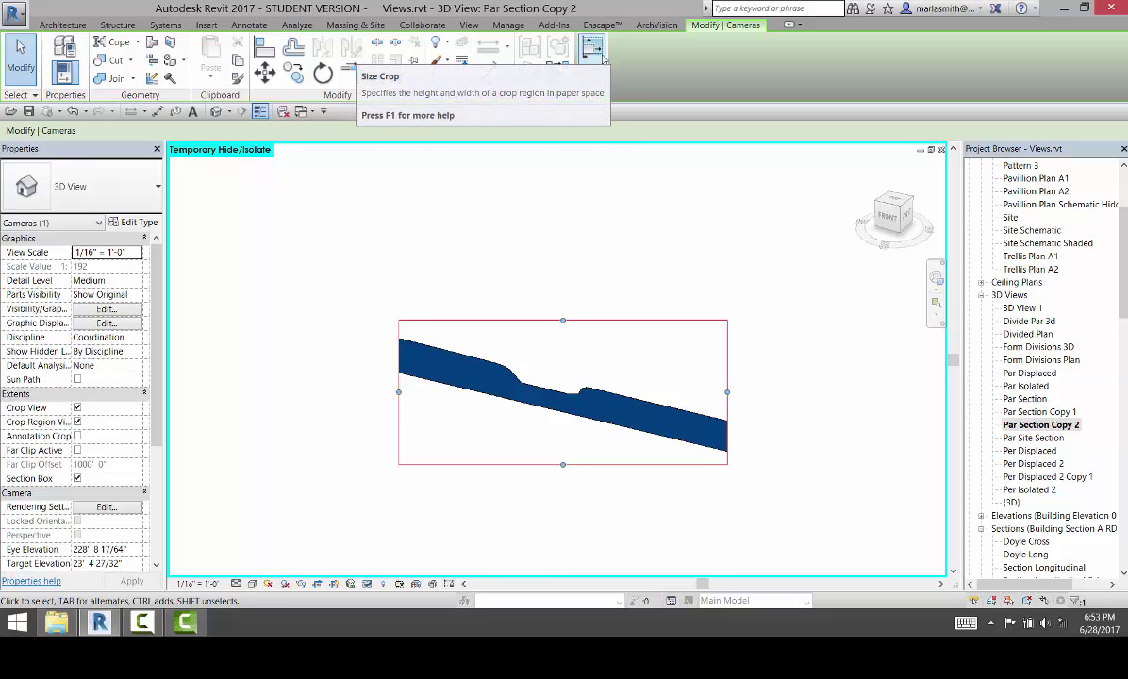
Set the crop region's width to 14 1/2" and increase its height slightly with Size Crop.
click(593, 60)
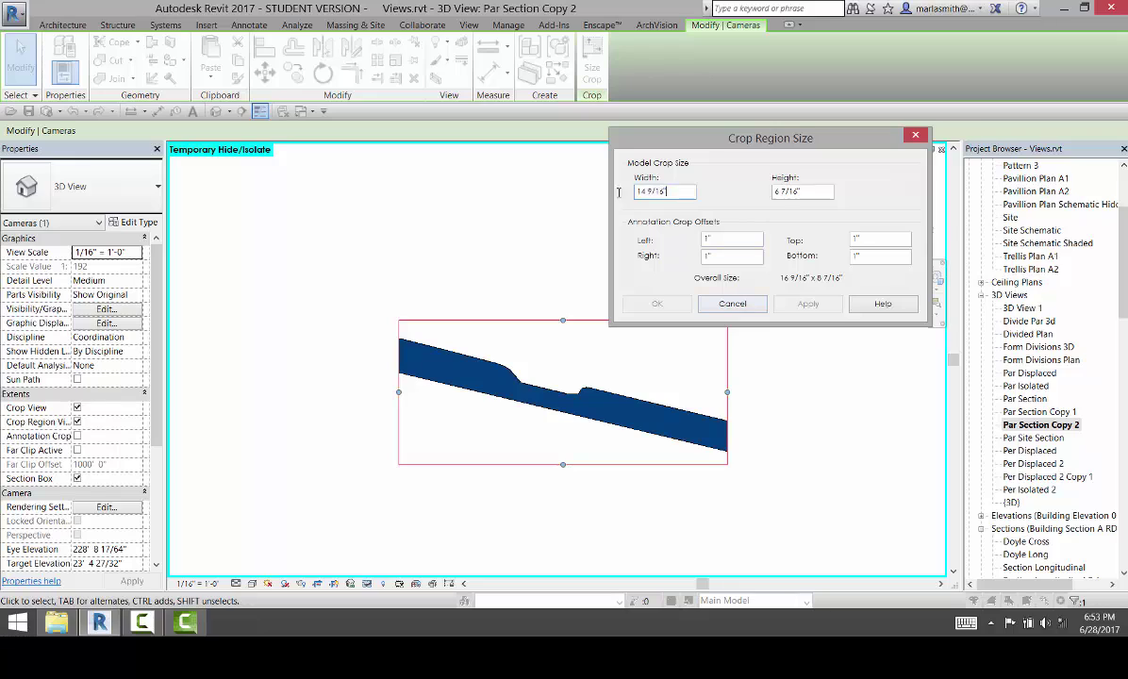
text(14)
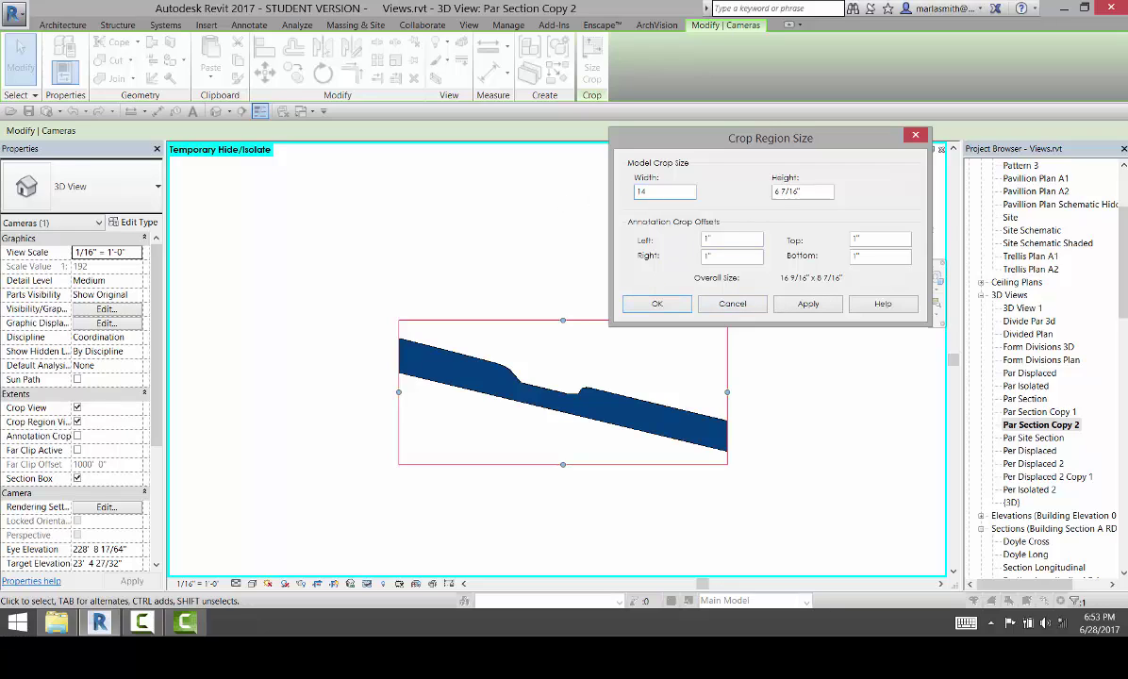
text( 1/2)
key(Tab)
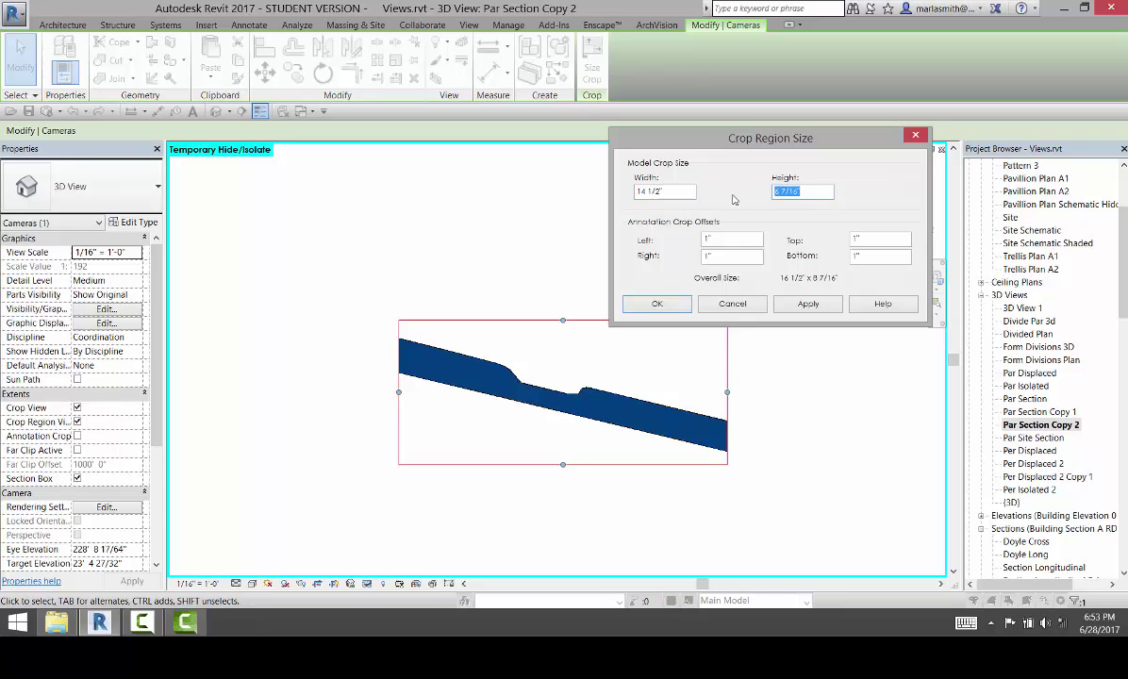
text(6)
click(641, 302)
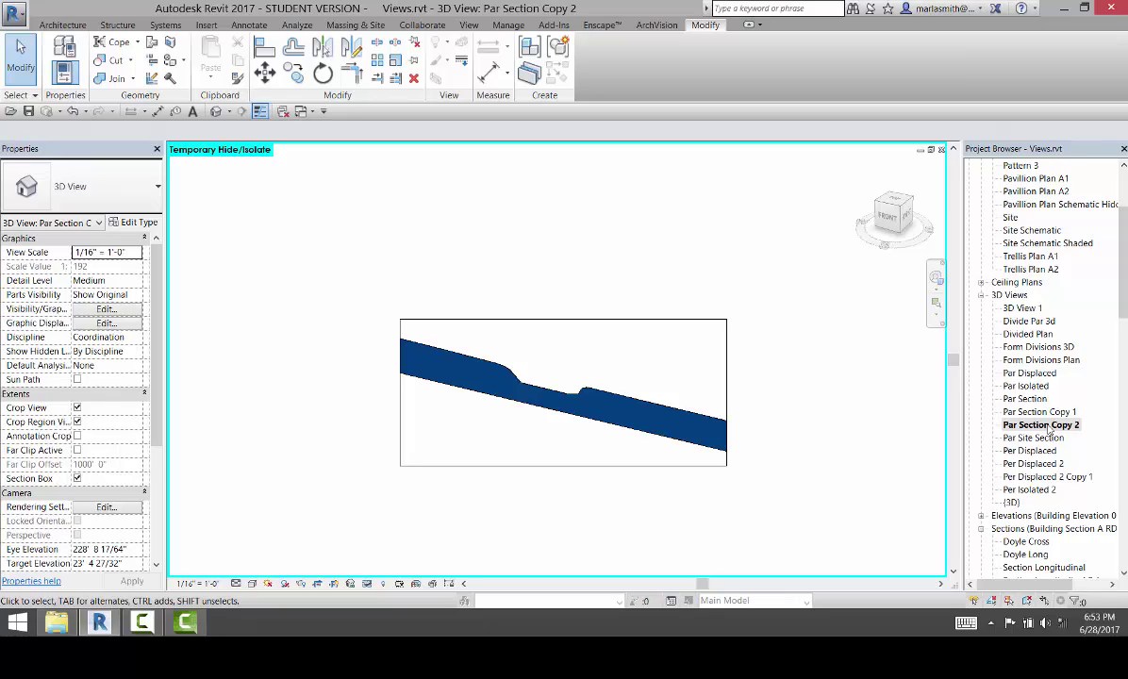
Rename the duplicated 3D view Par Section Copy 2 as Par Section Cut Fill.
right_click(1041, 425)
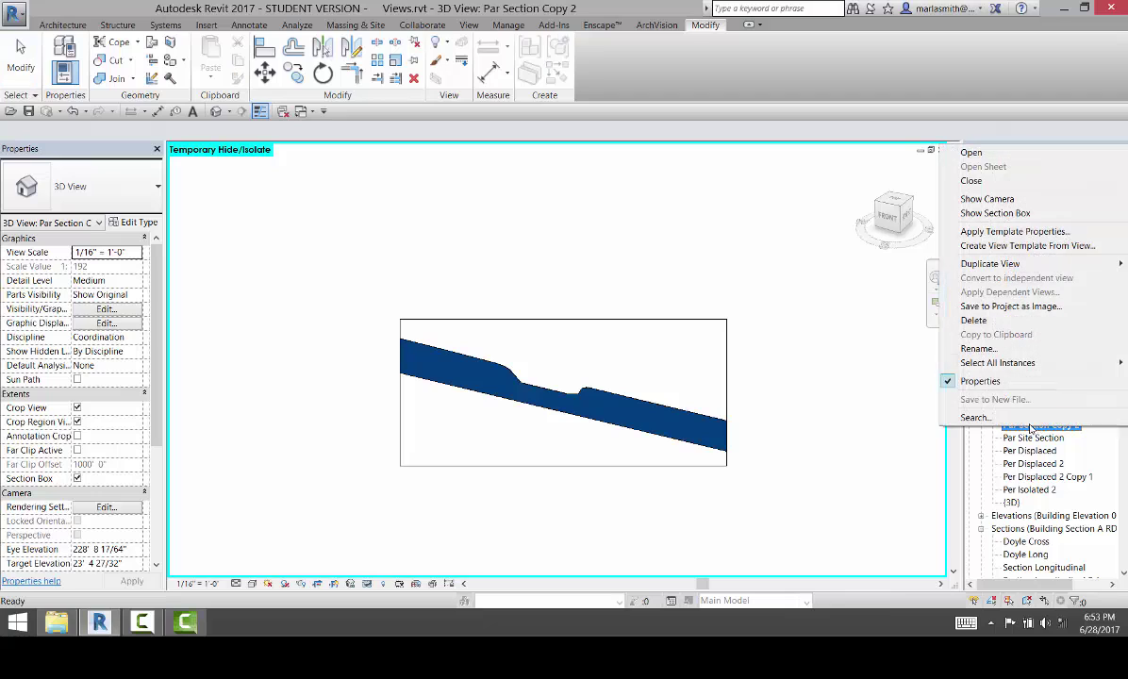
click(979, 349)
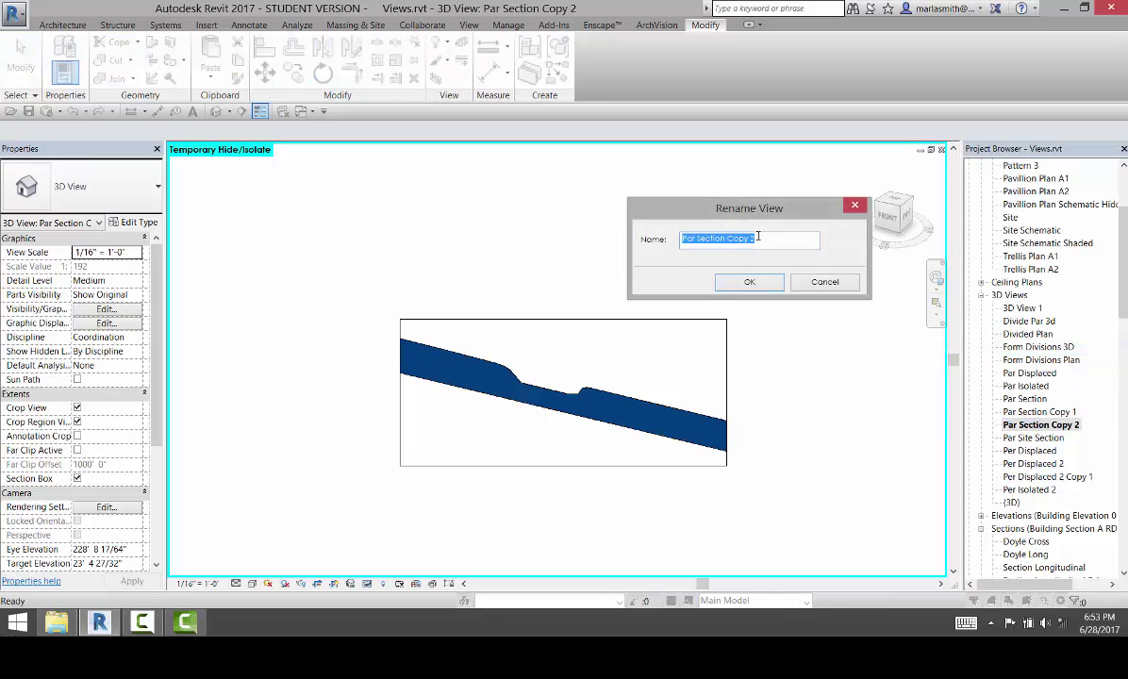
drag(758, 239, 730, 240)
text(3)
key(Return)
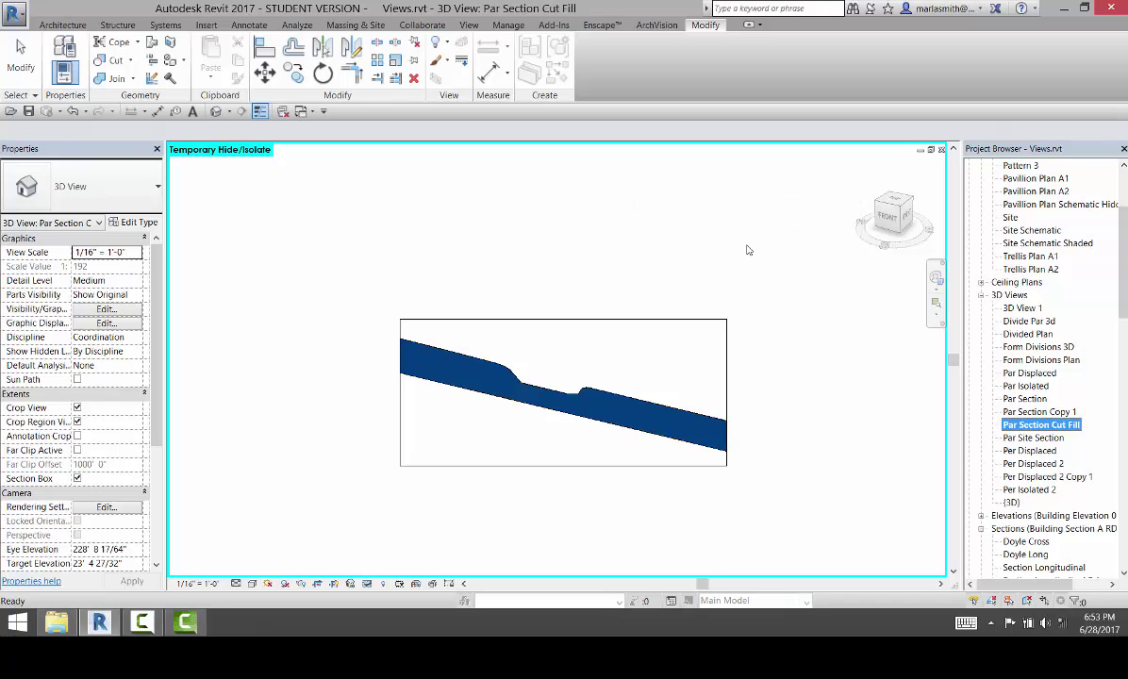
click(859, 380)
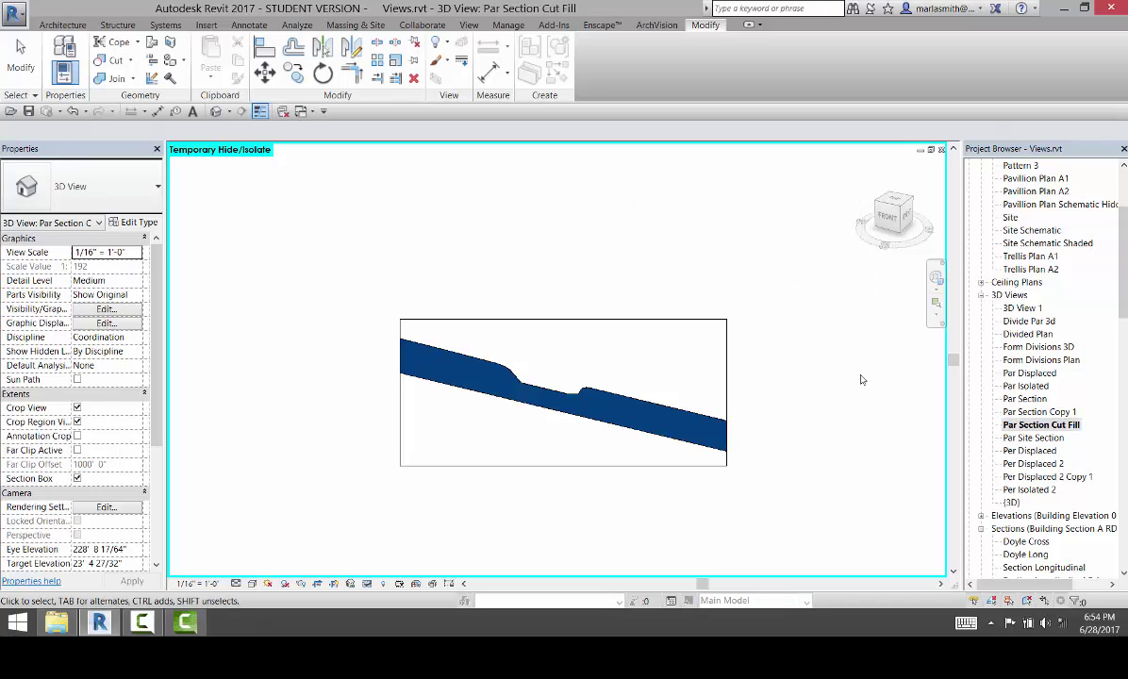
Open the Par Section 3D view and unhide its hidden crop region through Reveal Hidden Elements.
double_click(1026, 400)
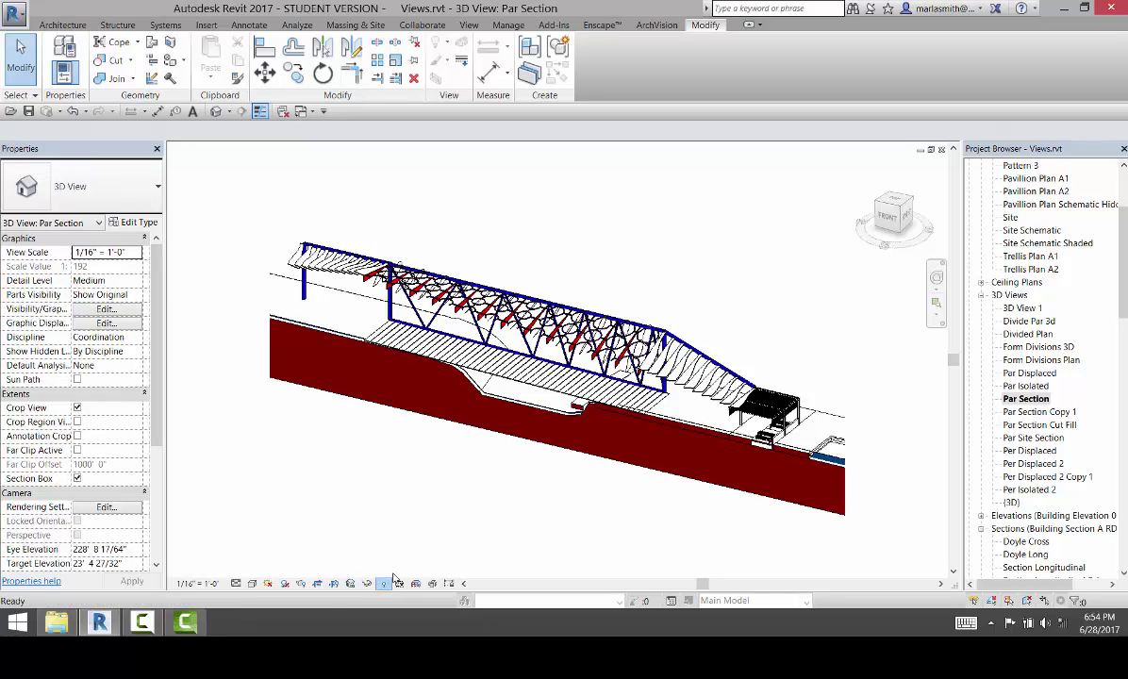
key(r)
key(h)
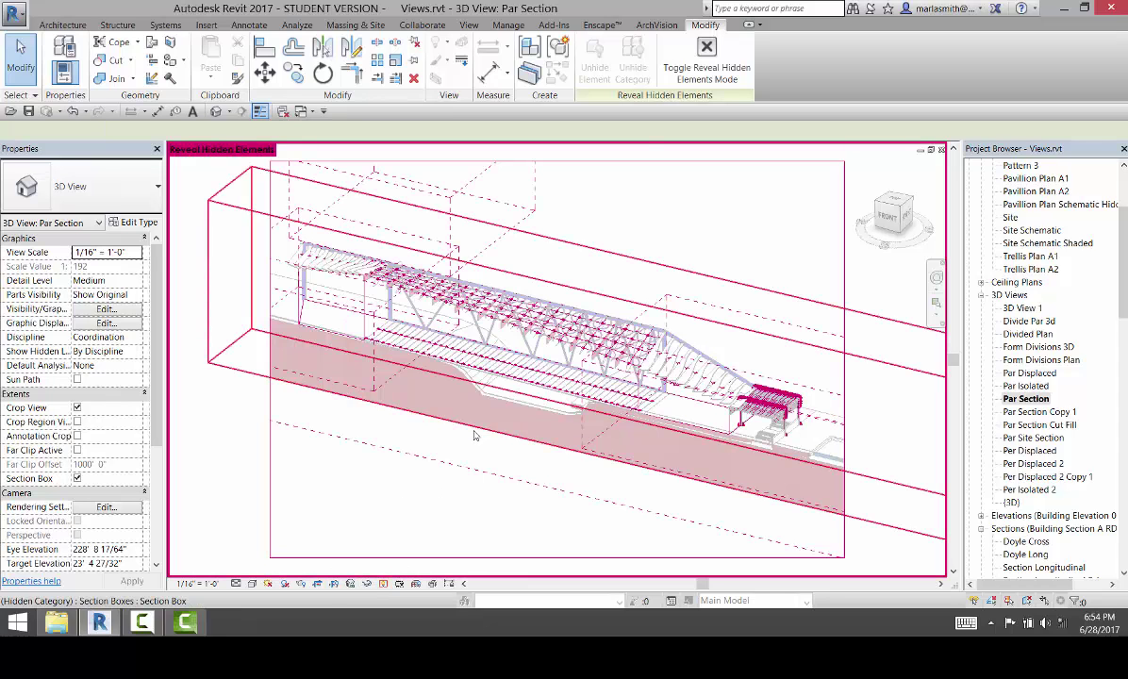
click(337, 559)
right_click(337, 559)
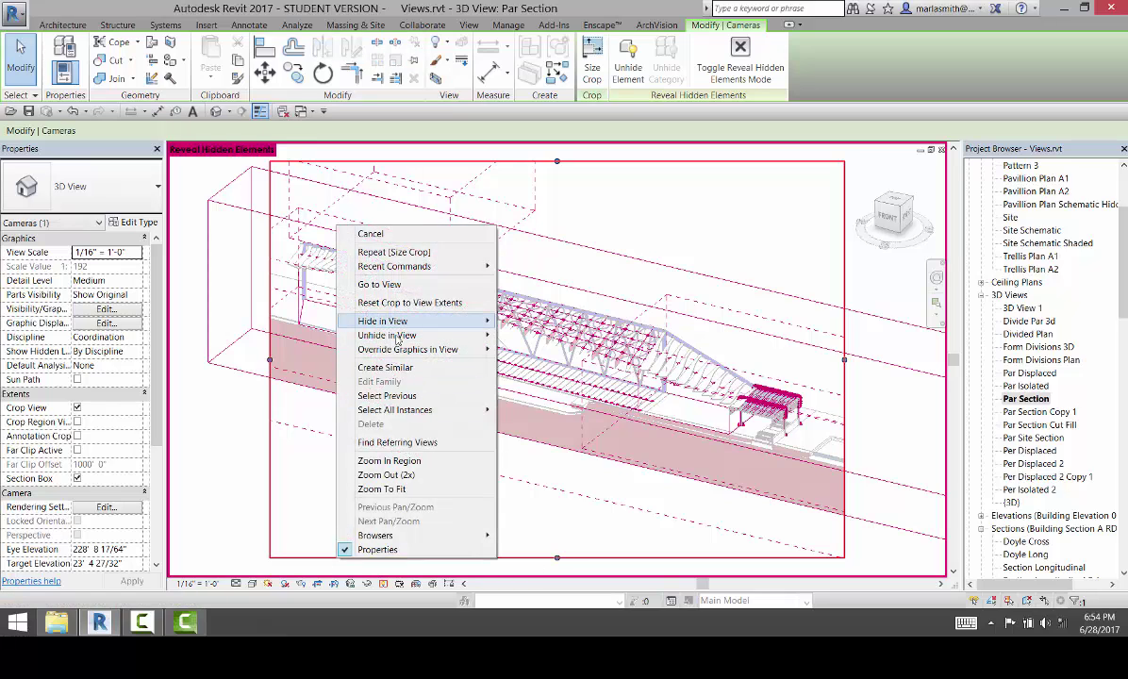
mouse_move(373, 335)
click(319, 336)
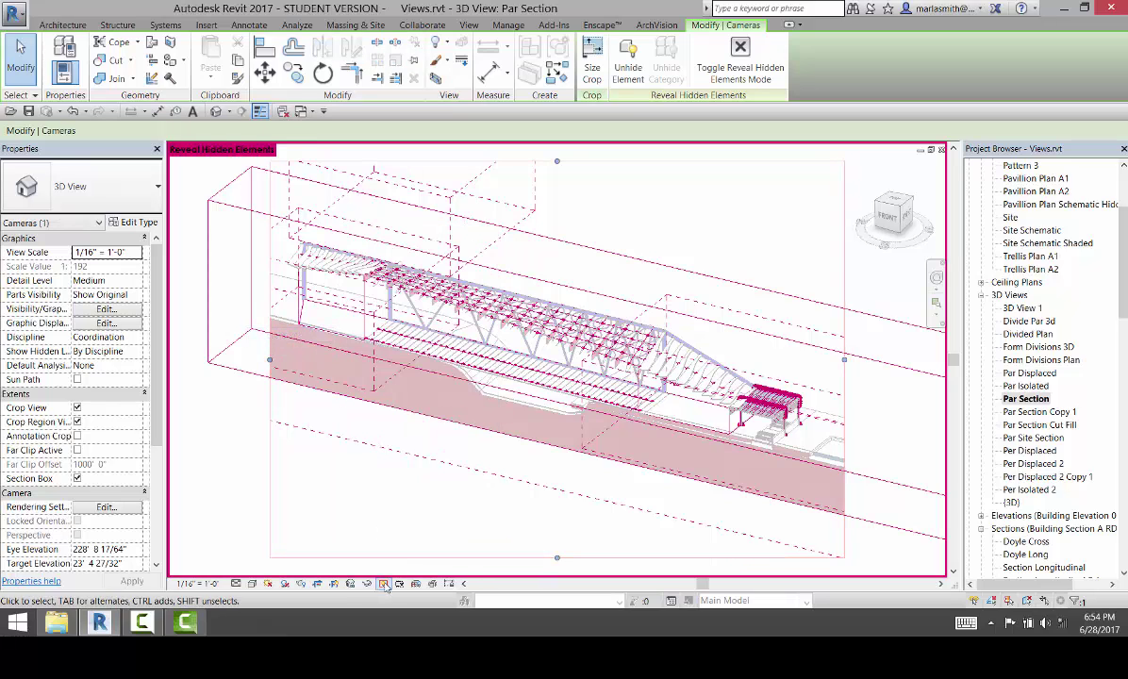
key(r)
key(h)
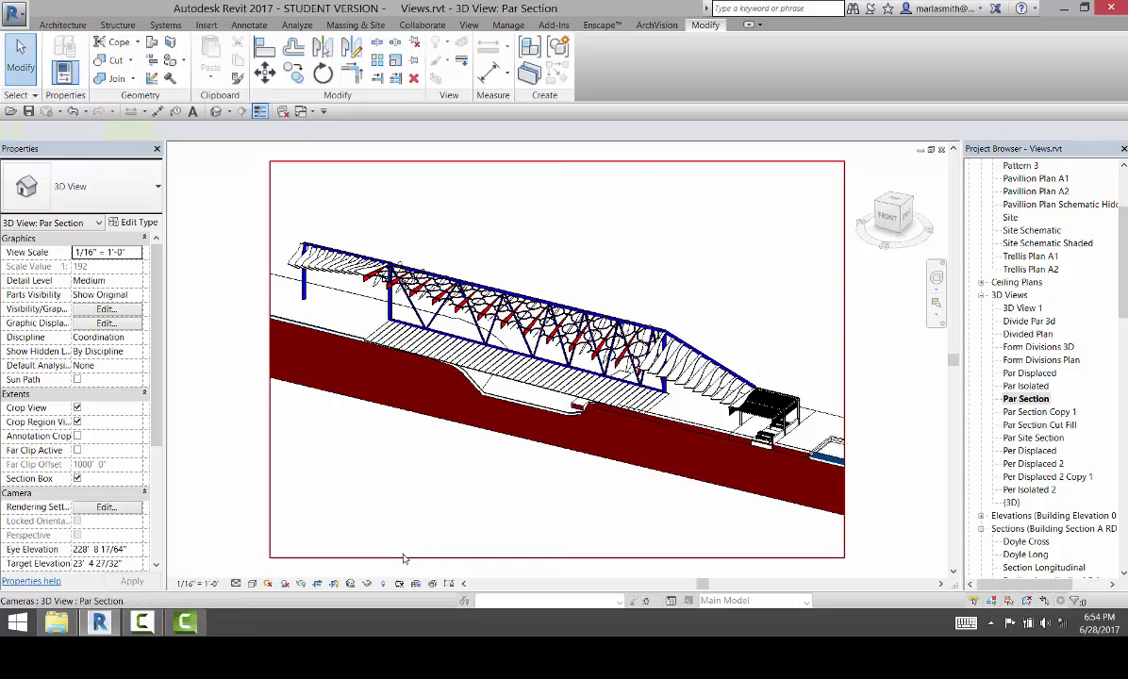
Tighten the lower and upper edges of the Par Section crop region around the model.
click(404, 557)
drag(552, 560, 556, 531)
drag(557, 163, 557, 230)
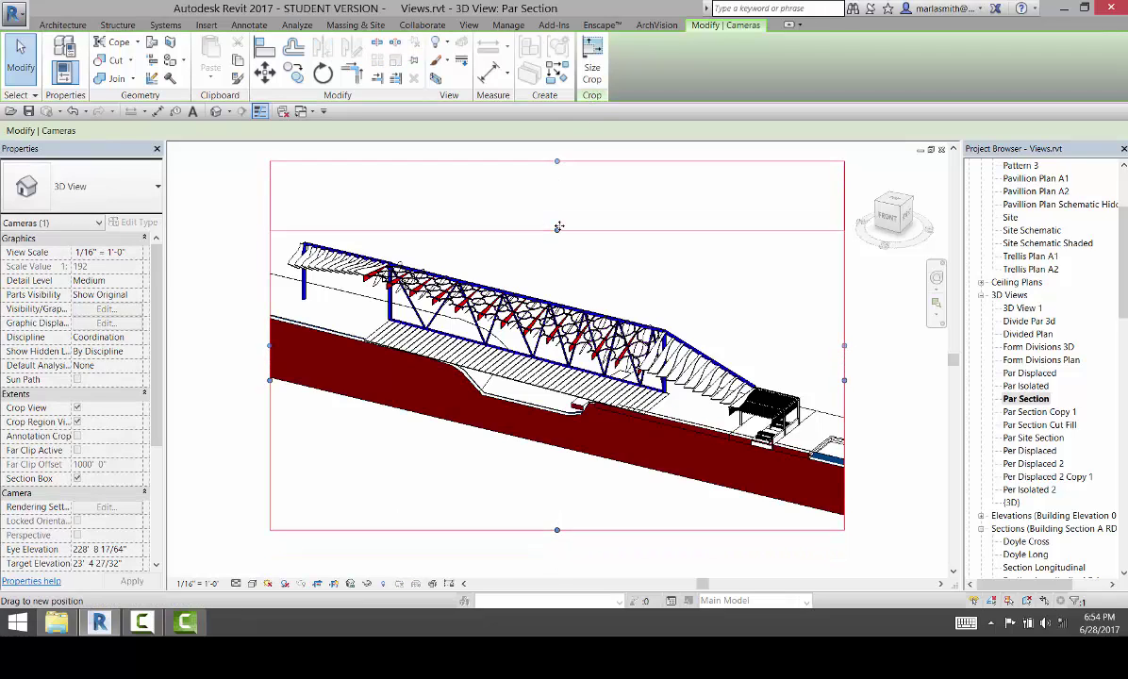
click(602, 189)
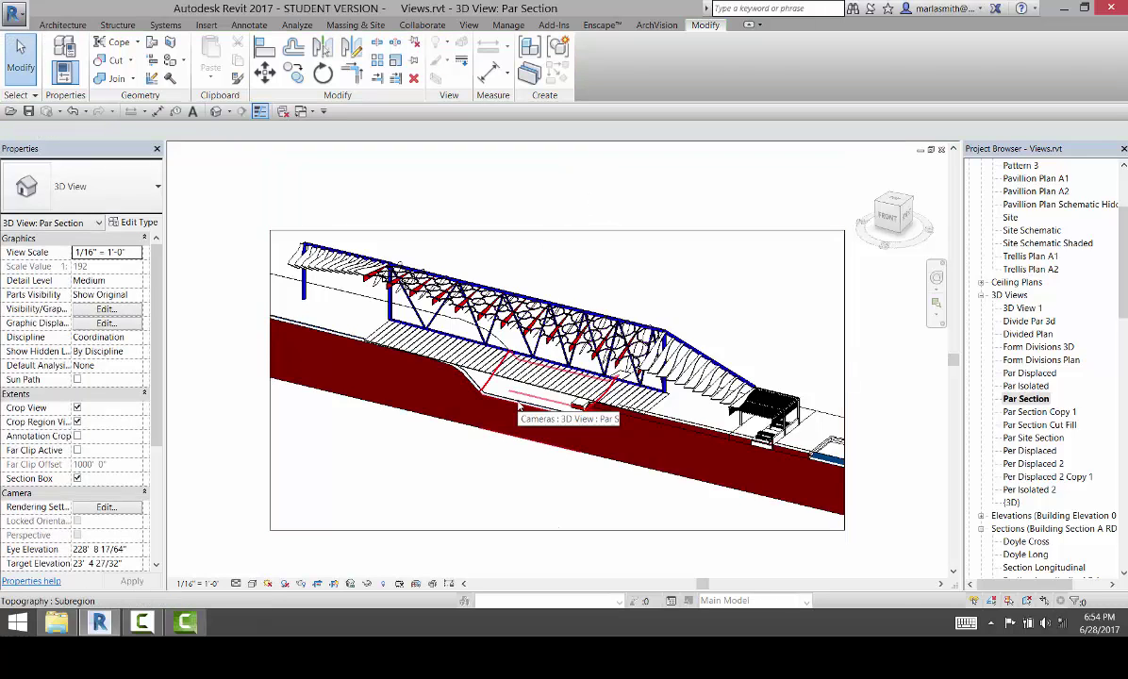
Temporarily hide the cut generic model element along the terrain profile in the Par Section view.
scroll(518, 404, up, 3)
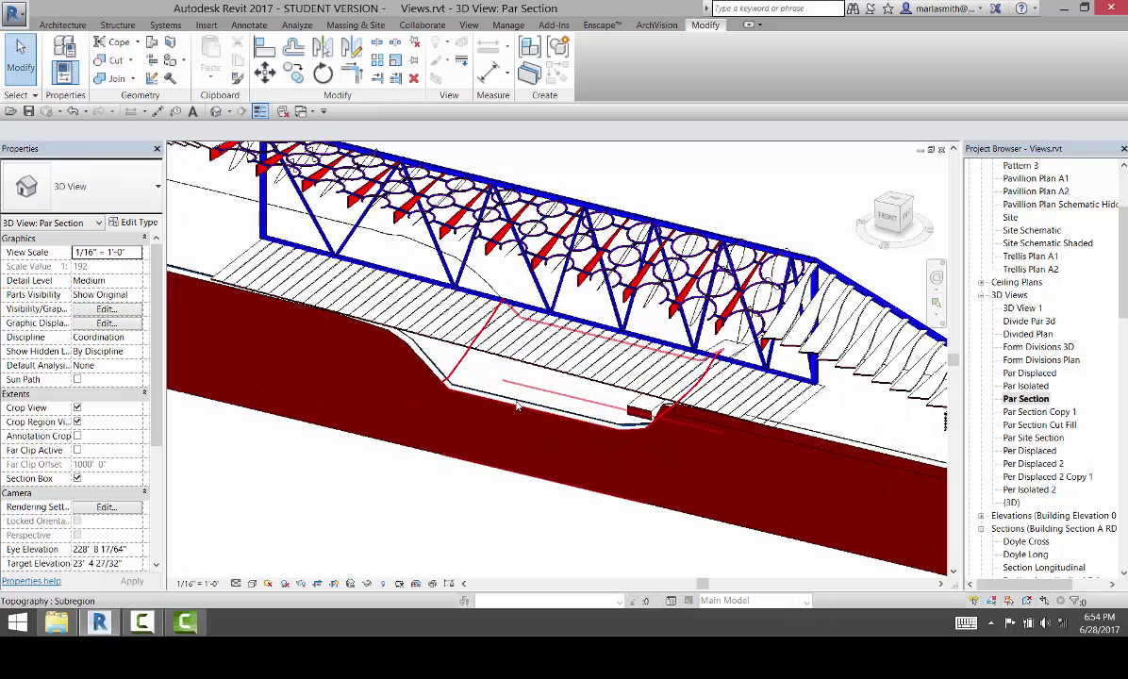
click(518, 404)
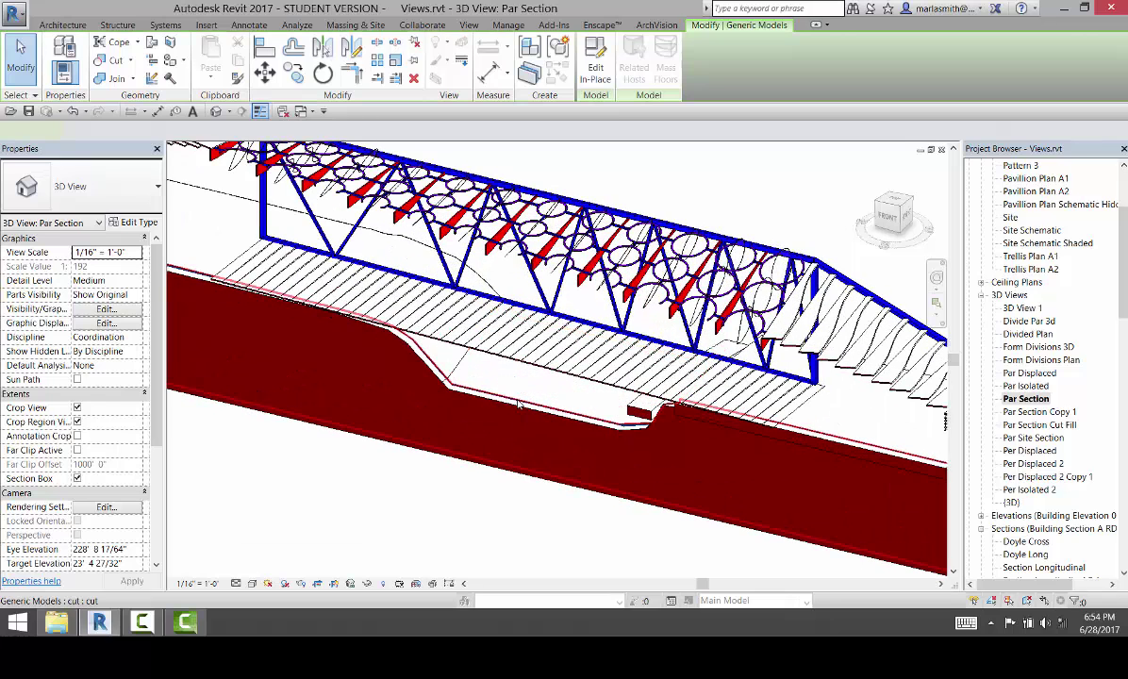
right_click(518, 402)
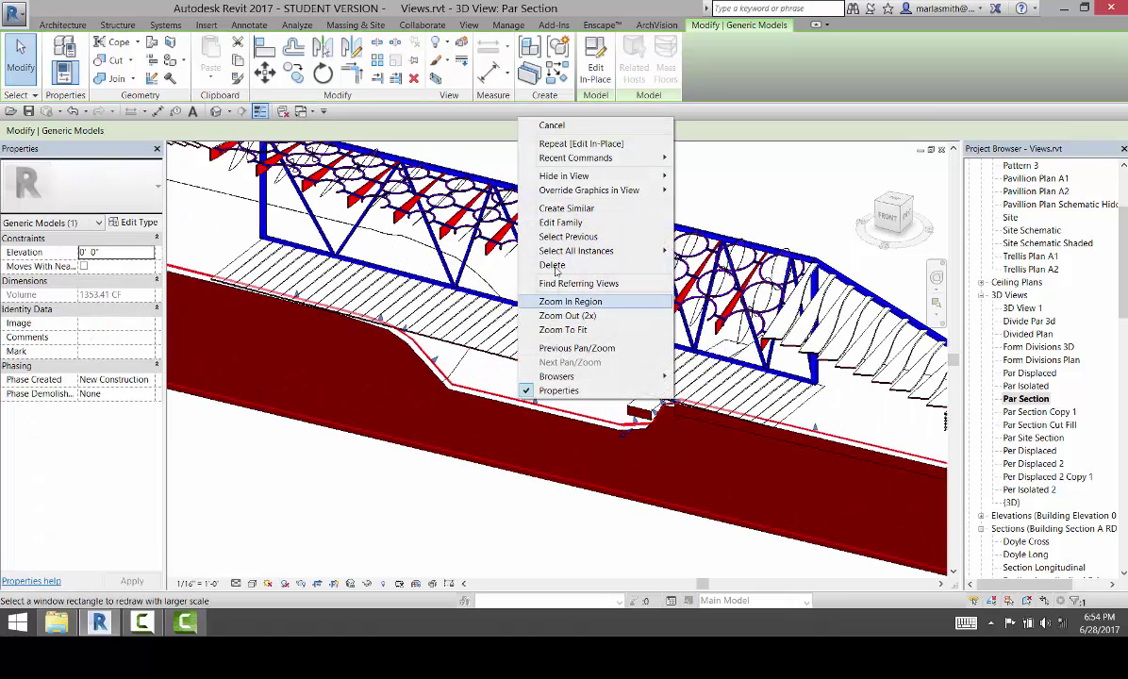
mouse_move(576, 179)
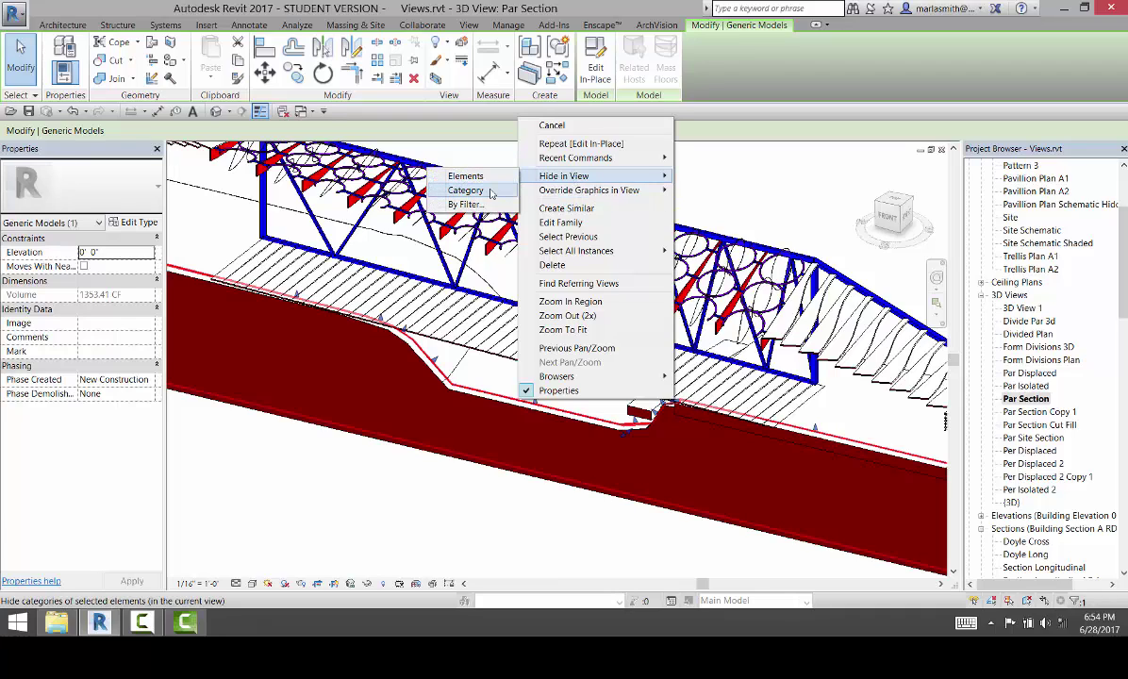
click(503, 529)
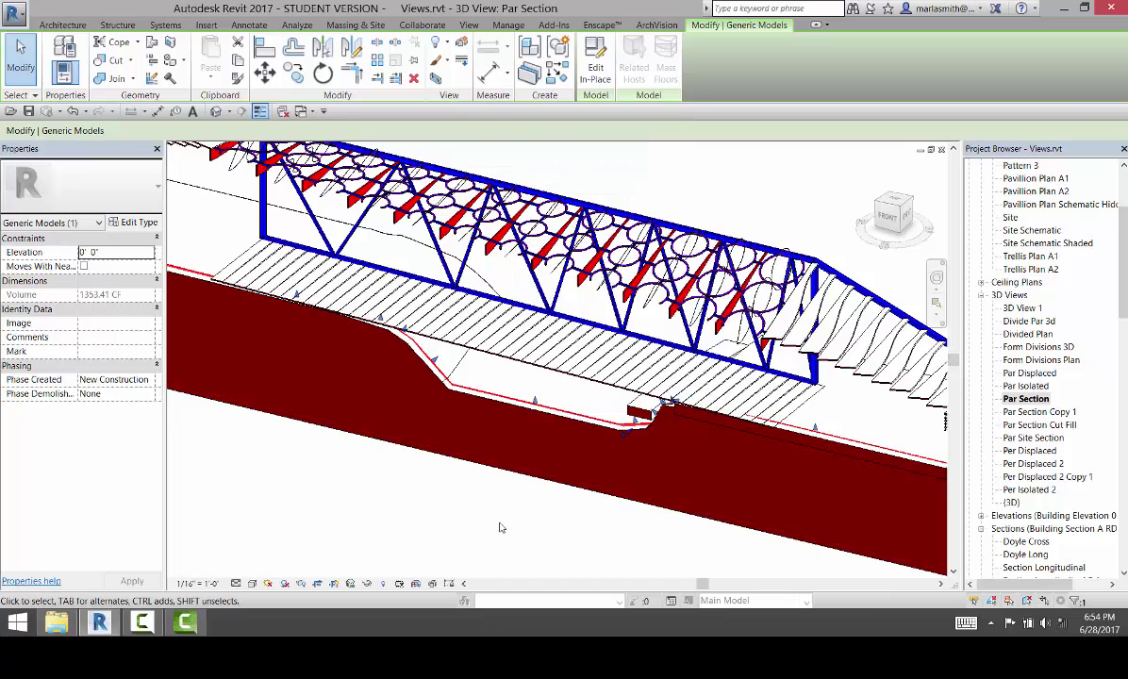
click(367, 583)
click(402, 548)
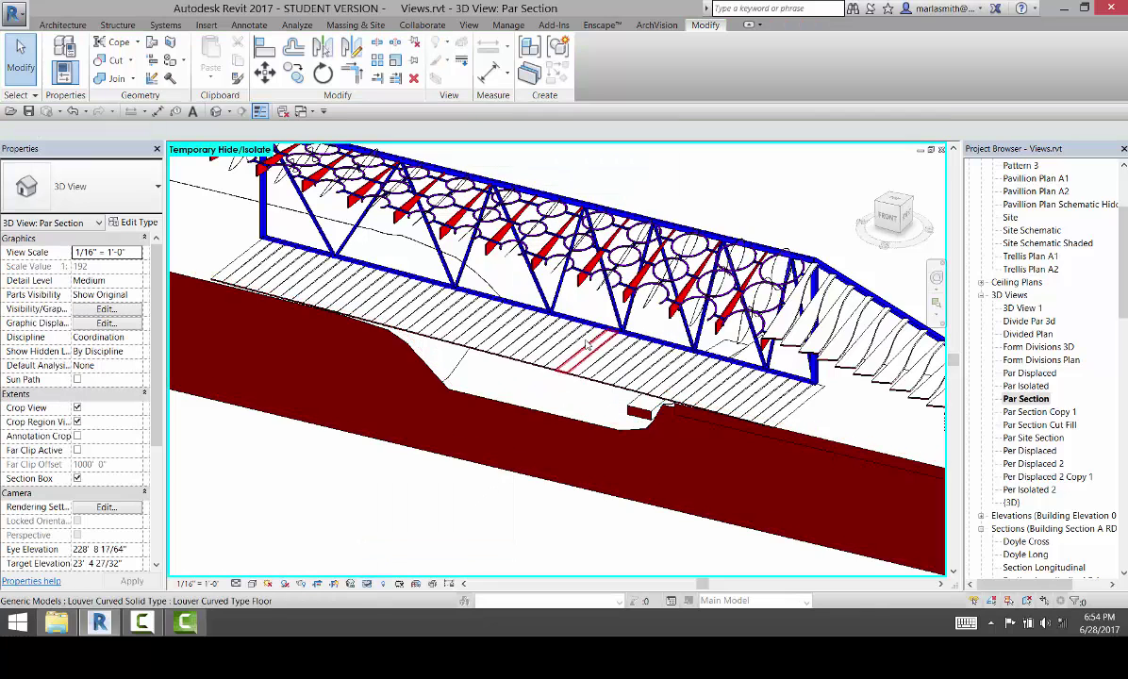
Open sheet 000 - COMPOSITION and place the Par Section view just above the plan drawing.
scroll(528, 505, down, 5)
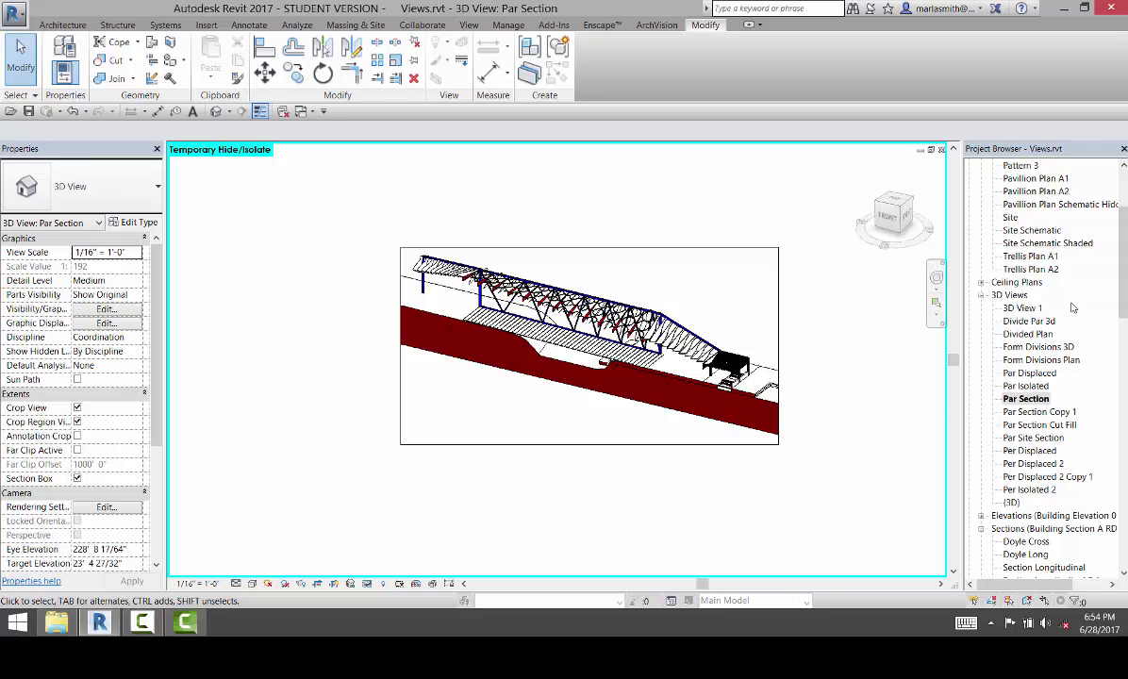
scroll(1031, 264, down, 6)
scroll(1045, 396, down, 2)
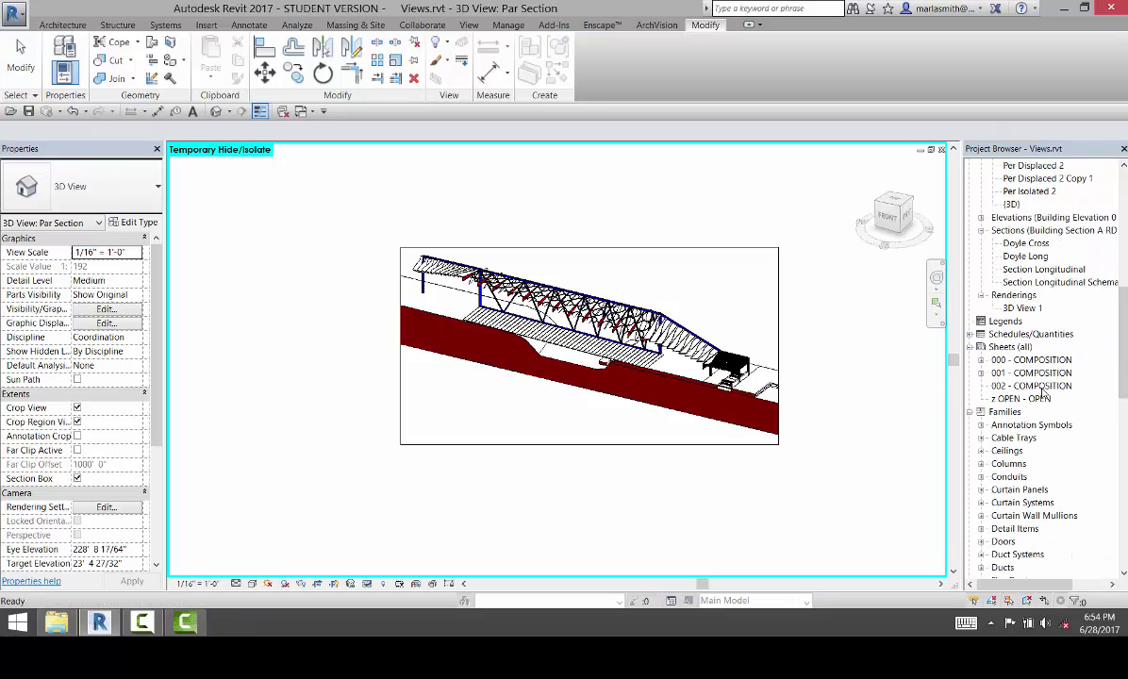
double_click(1046, 360)
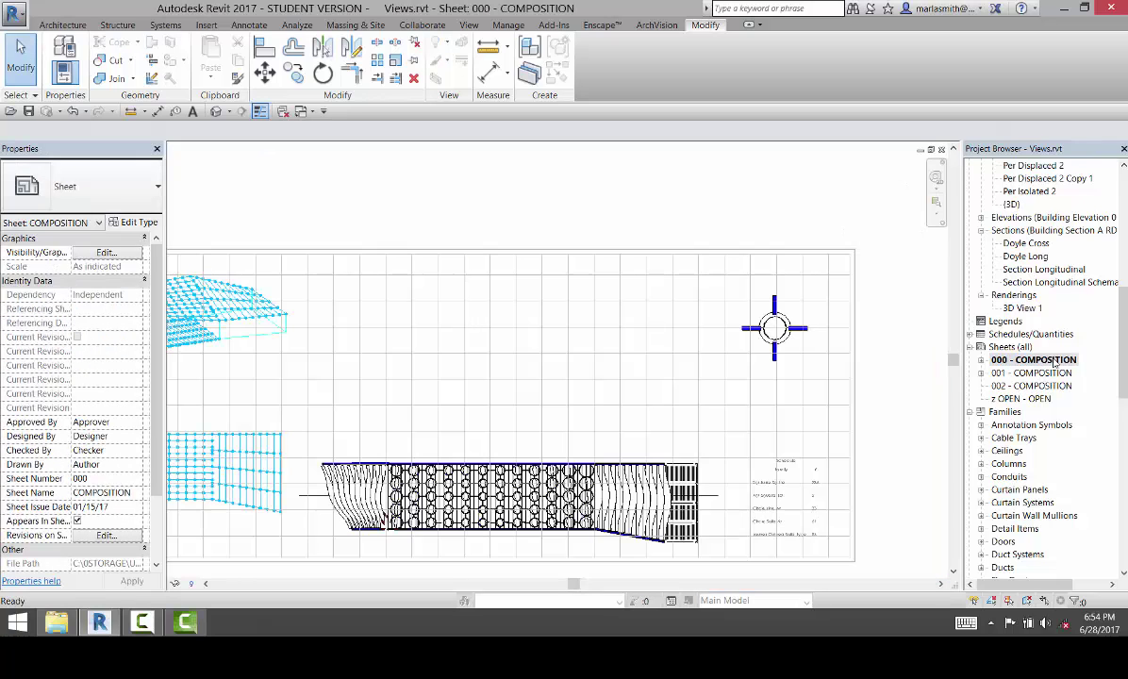
scroll(1068, 282, up, 6)
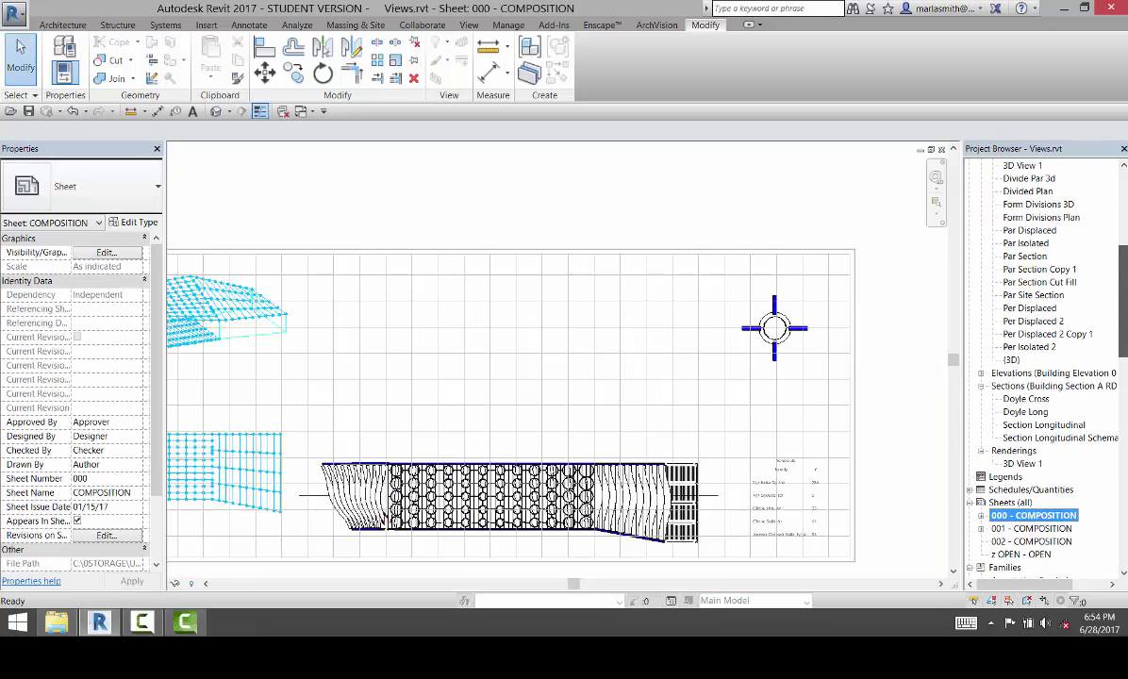
click(1031, 337)
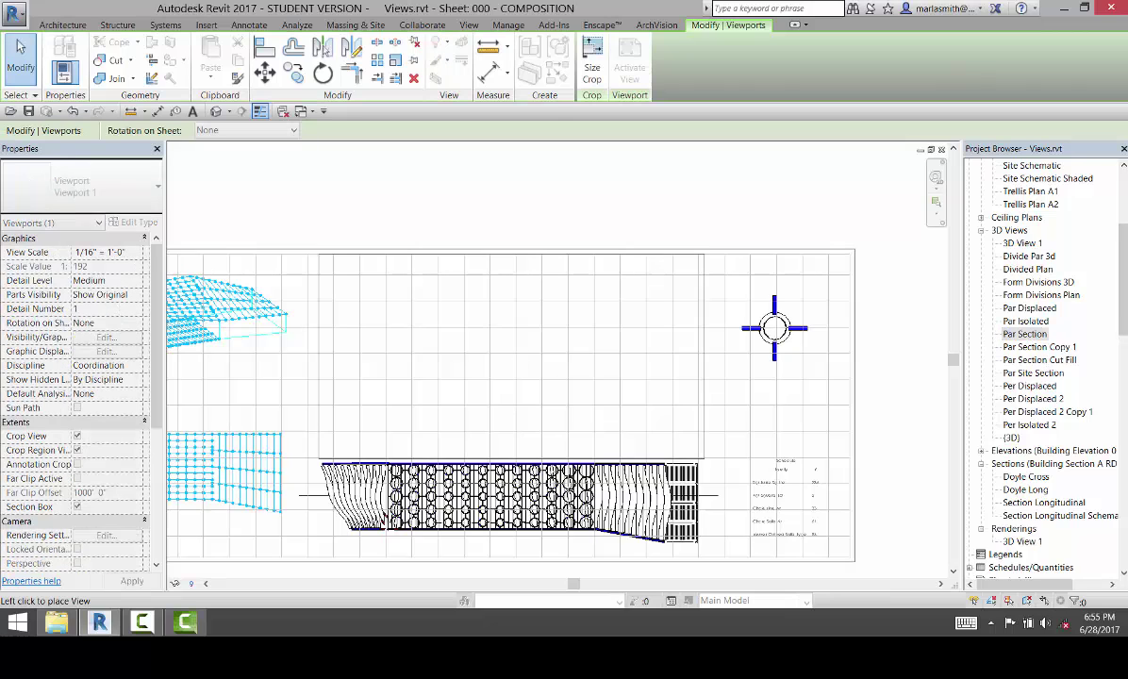
click(516, 350)
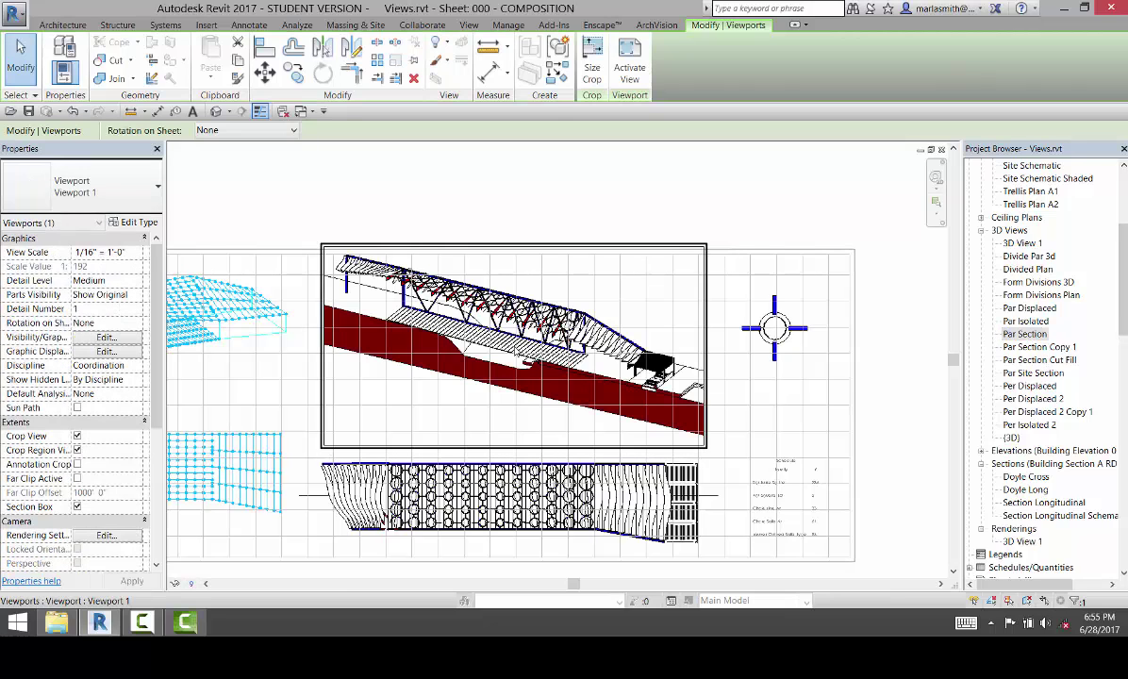
Place the Par Section Cut Fill view on the sheet, overlapping the Par Section viewport.
click(1042, 361)
drag(1042, 360, 454, 351)
click(454, 351)
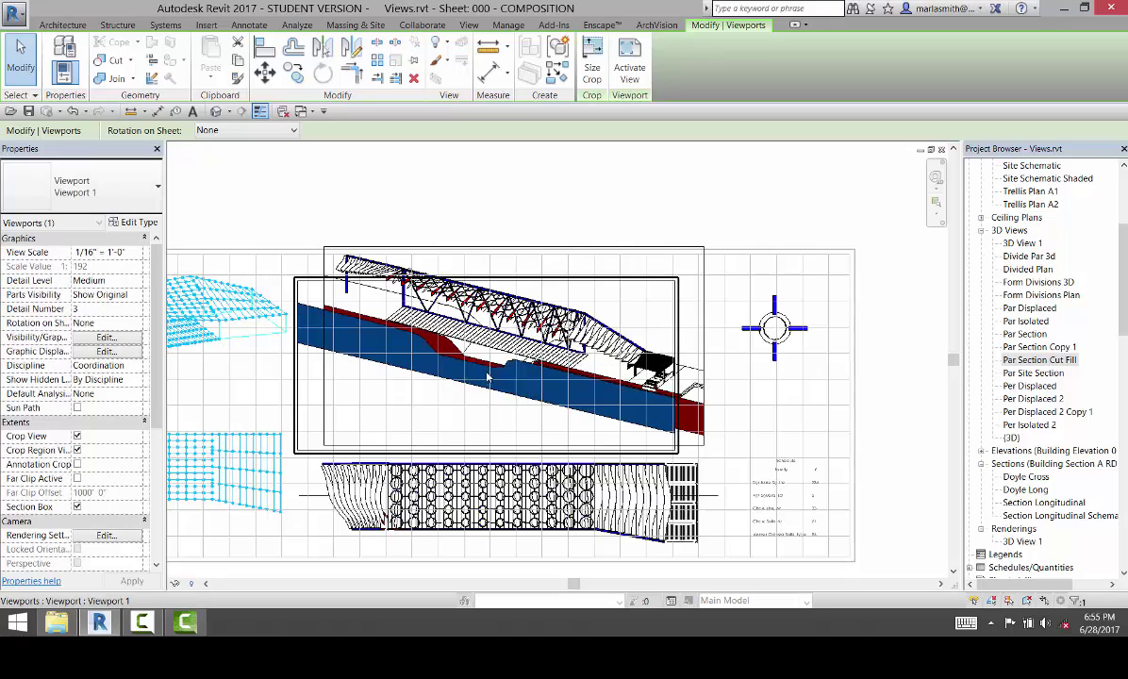
Move the Par Section Cut Fill viewport so the blue cut's upper-left corner meets the red cut's matching corner.
scroll(319, 311, up, 5)
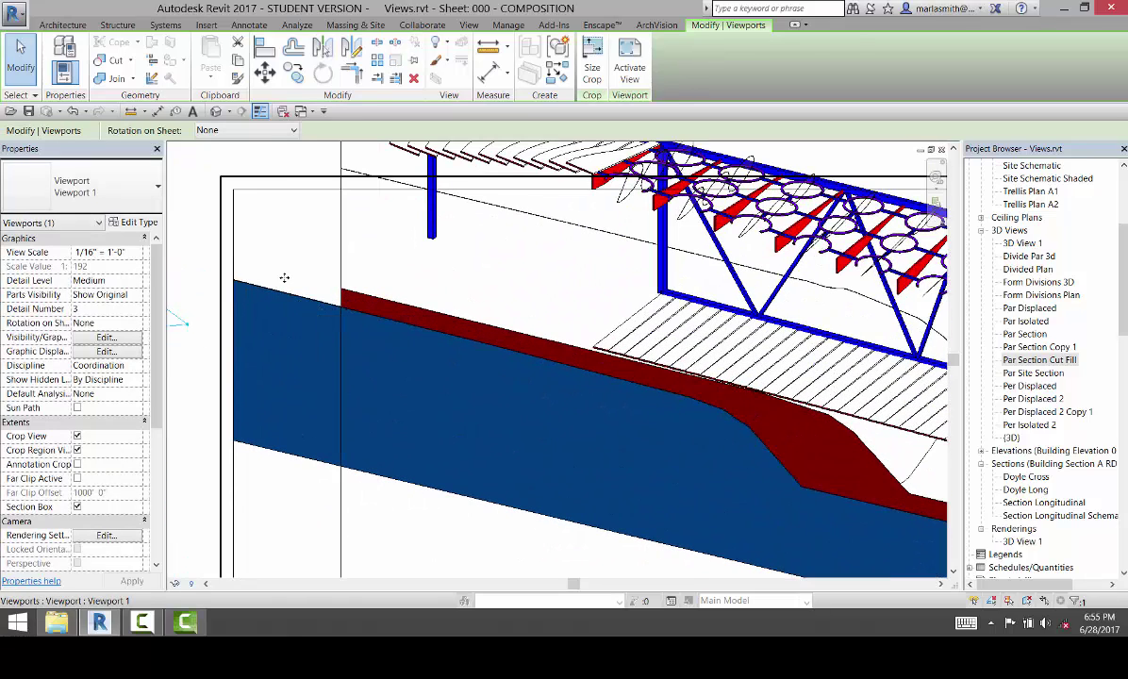
click(264, 72)
click(234, 288)
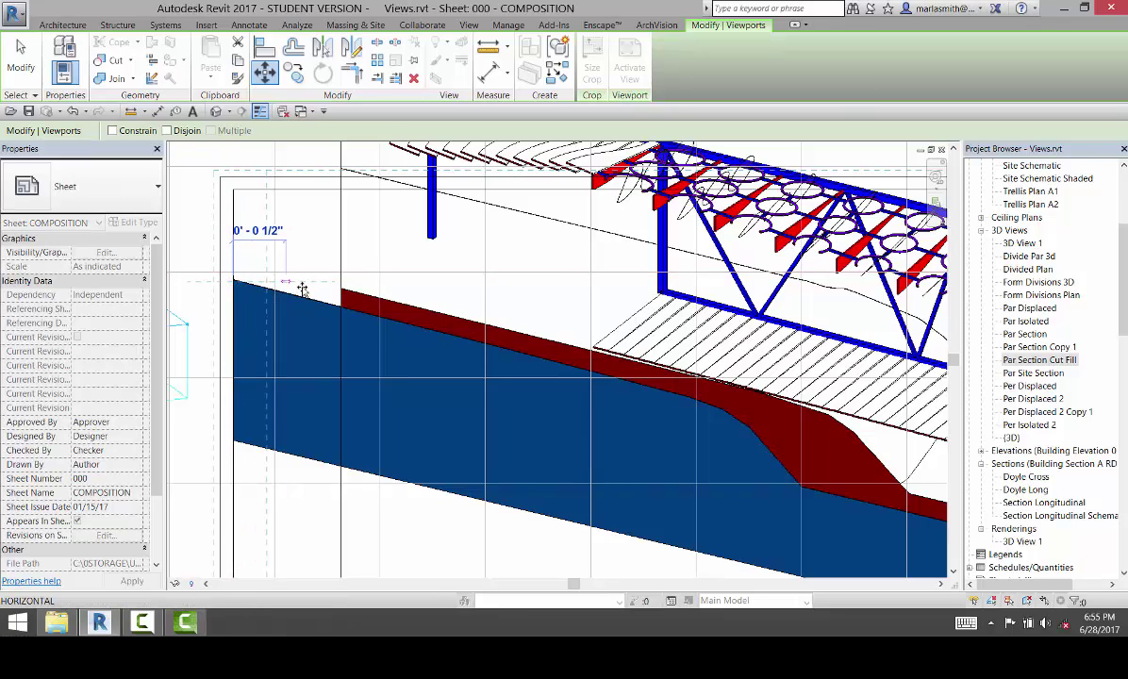
click(341, 295)
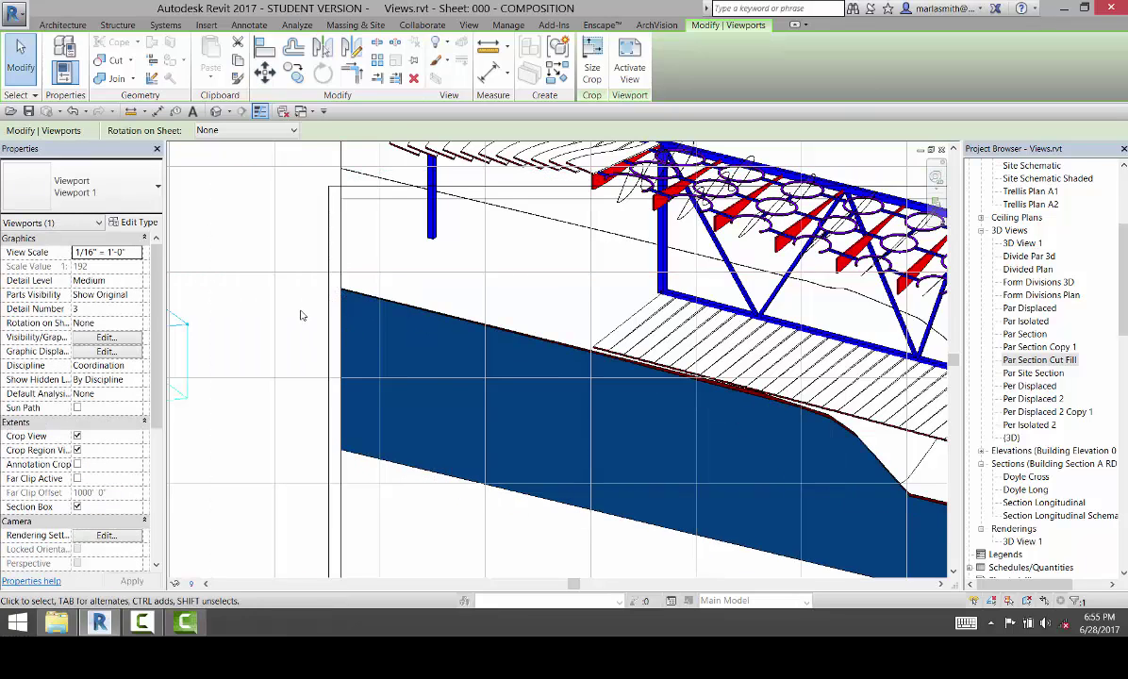
Examine how the blue cut fill lines up with the section's red cut face along its length and at the far end.
scroll(373, 315, down, 3)
scroll(421, 441, down, 1)
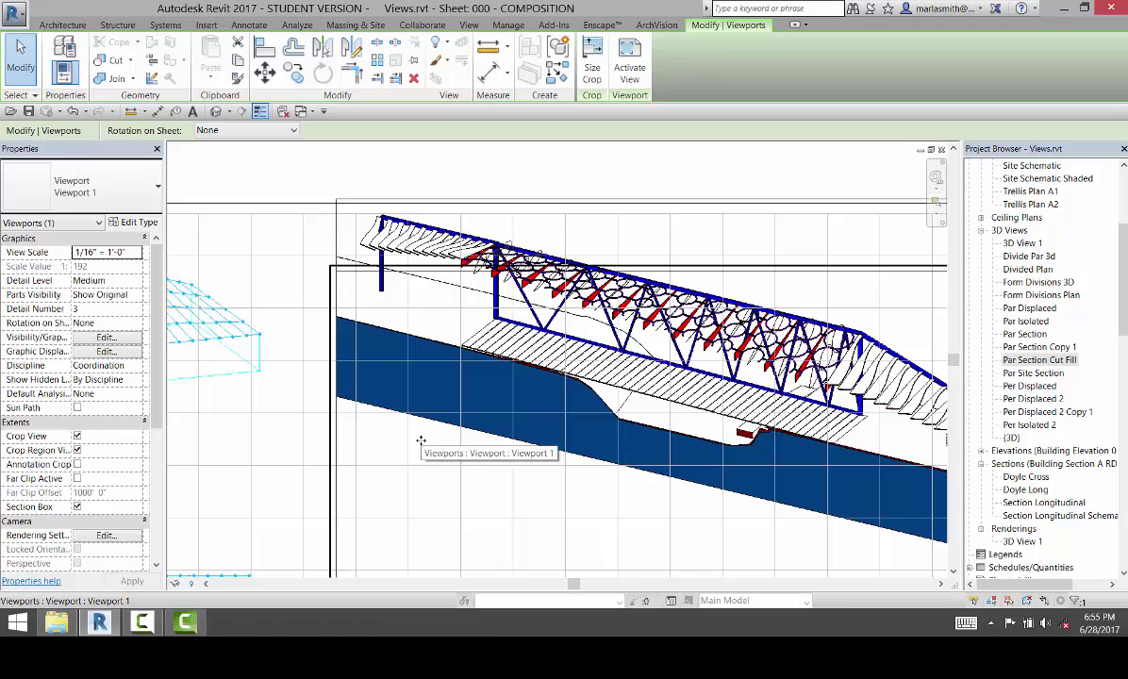
scroll(430, 426, down, 2)
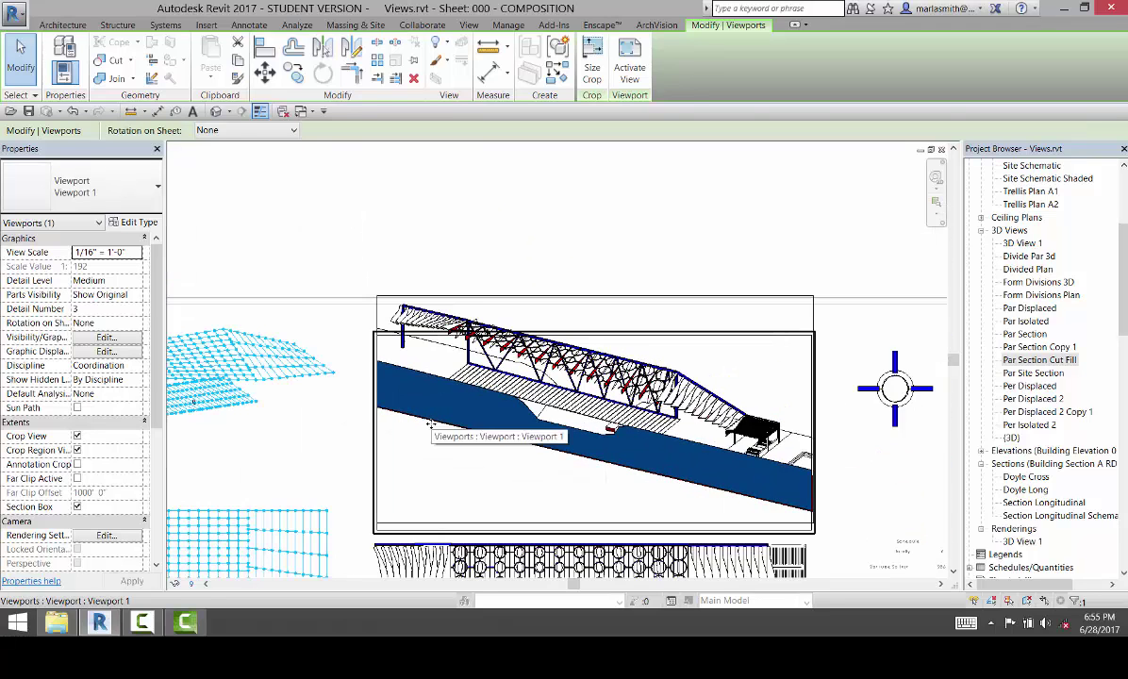
scroll(802, 485, up, 3)
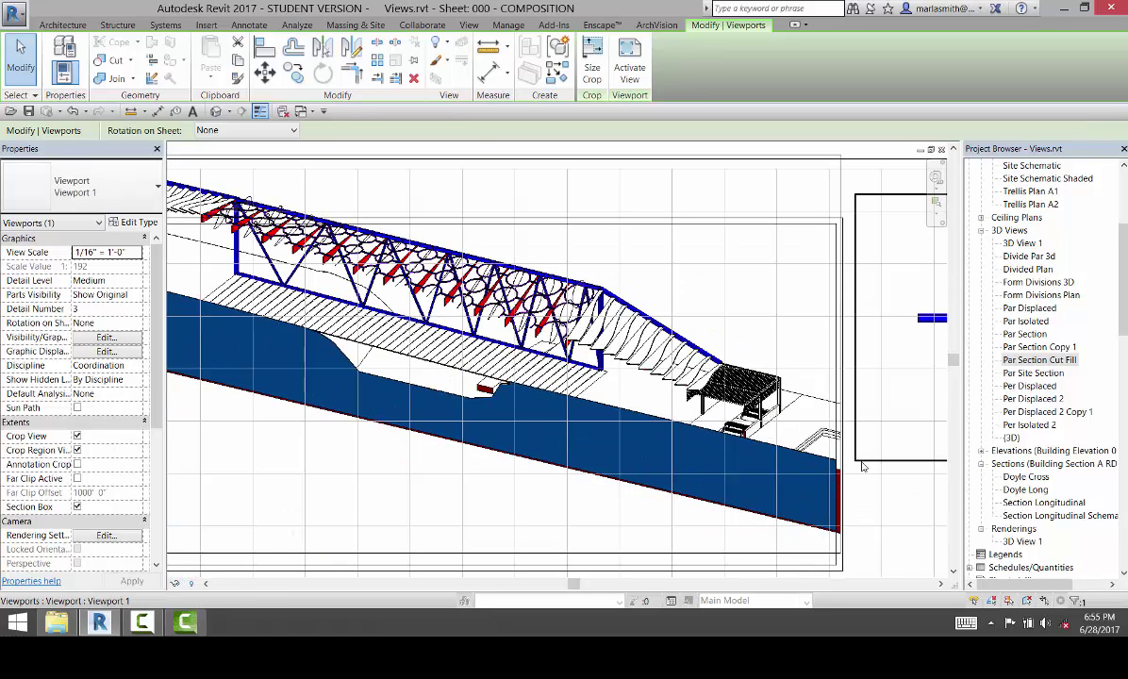
scroll(858, 471, up, 3)
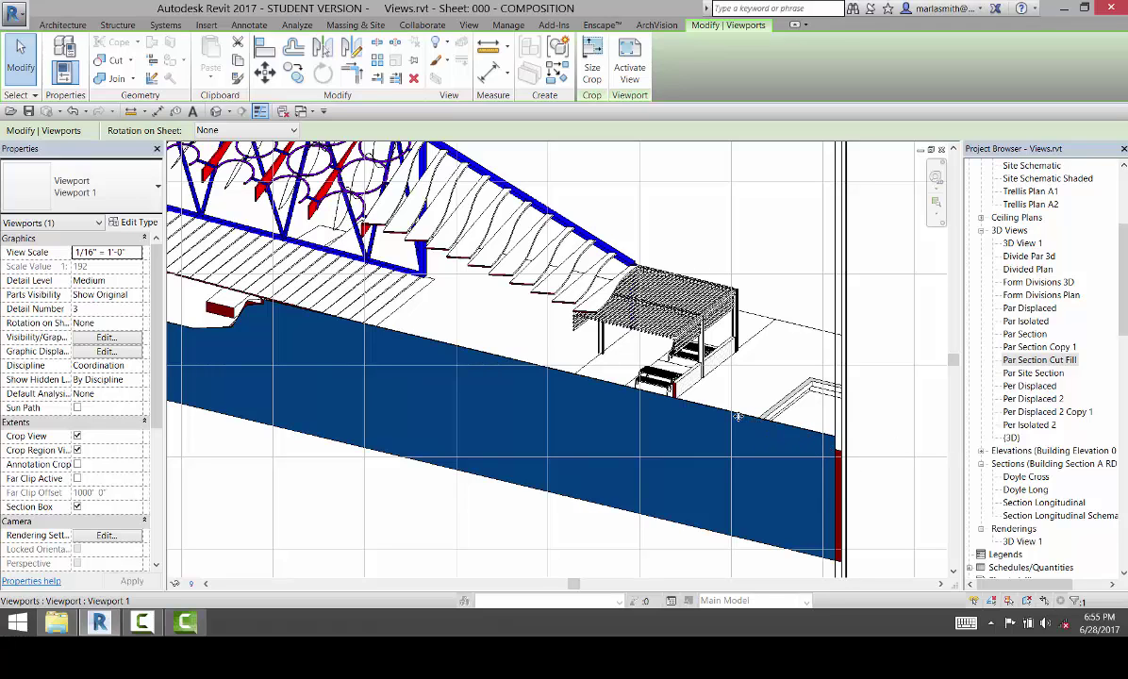
scroll(746, 405, down, 3)
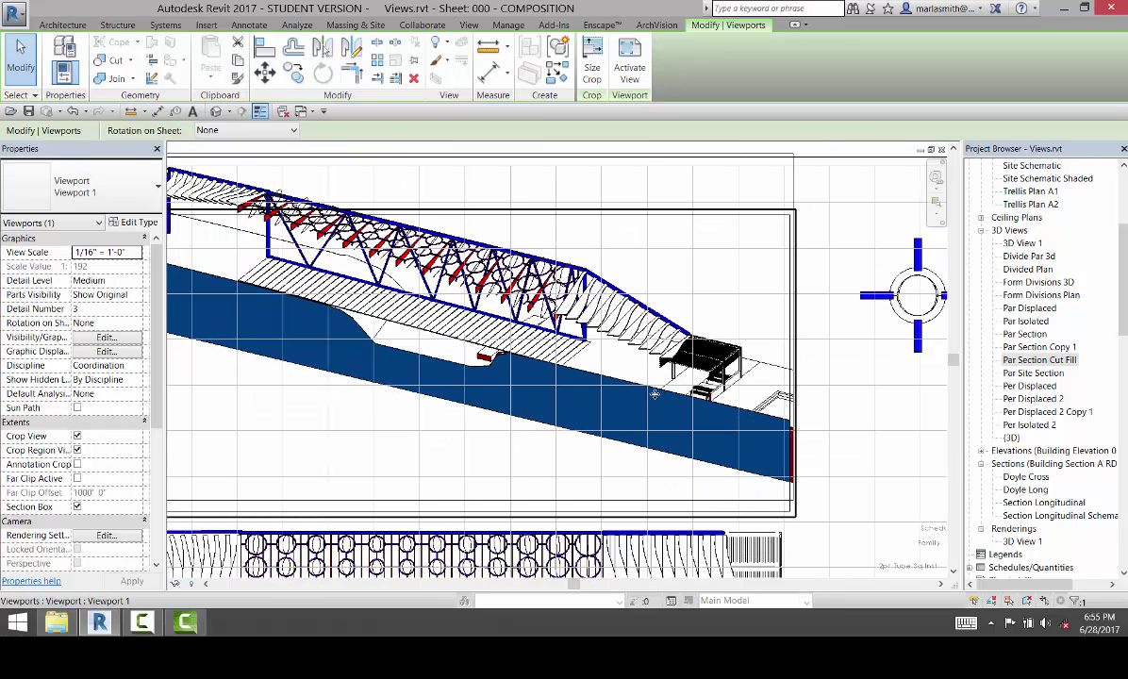
scroll(795, 430, down, 2)
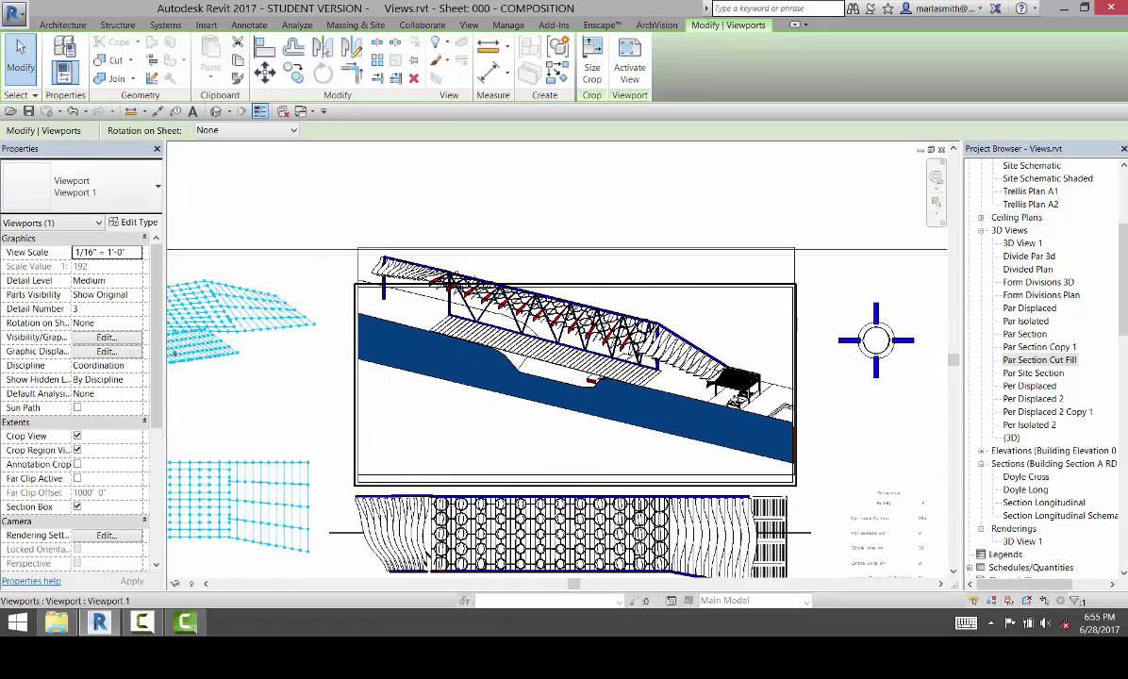
click(523, 211)
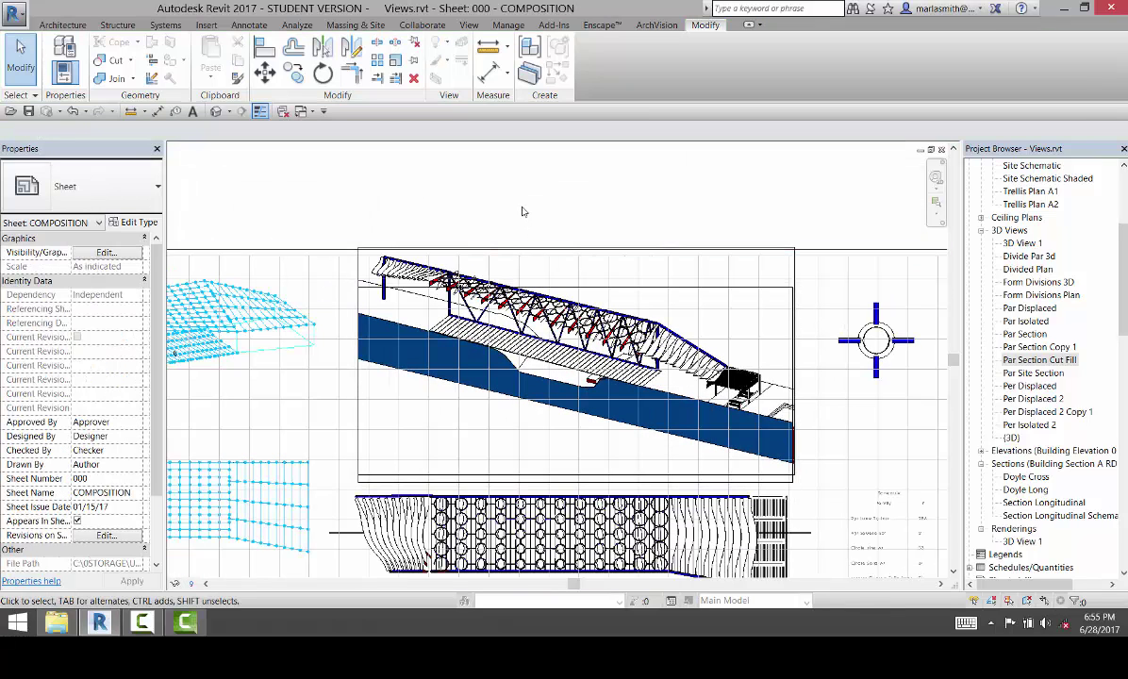